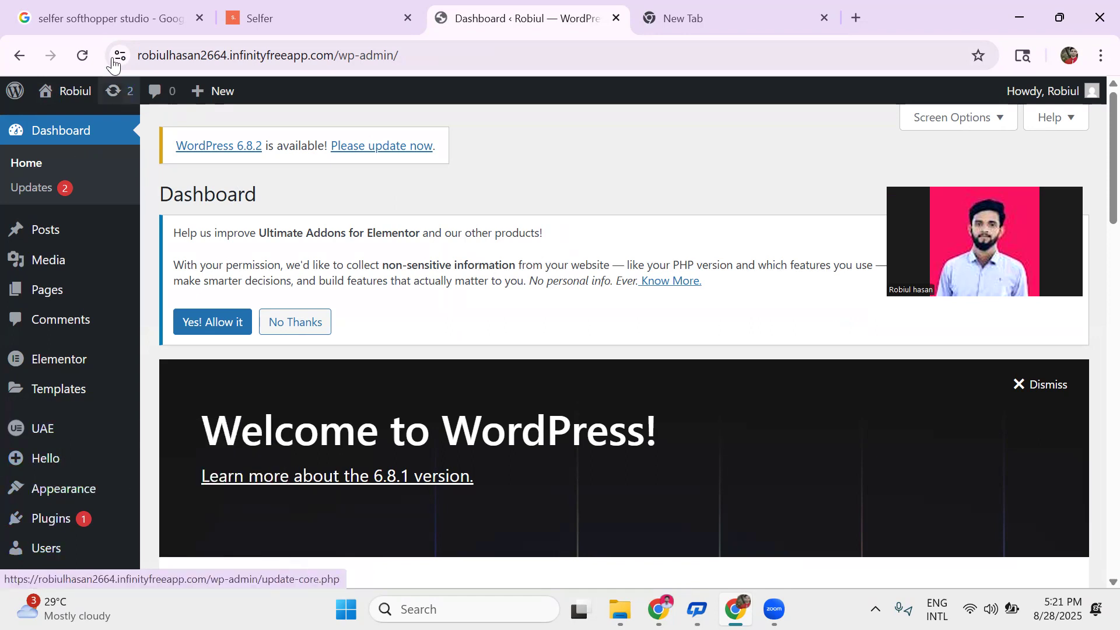
# Open the live WordPress site and compare its front page with the Selfer reference site.
pyautogui.moveTo(74, 102)
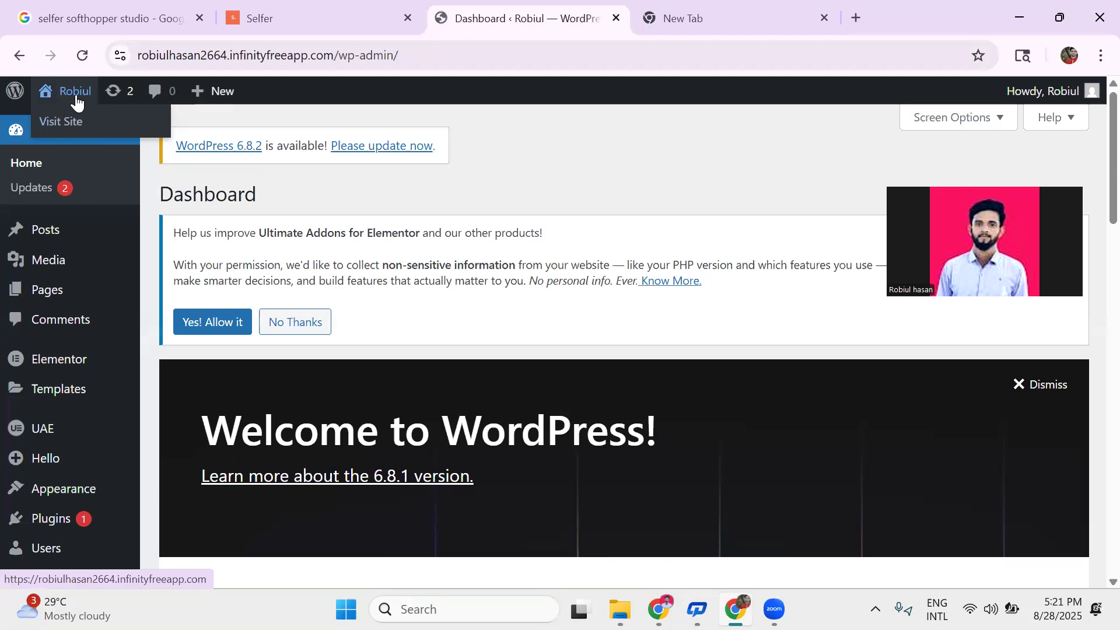
pyautogui.click(66, 123)
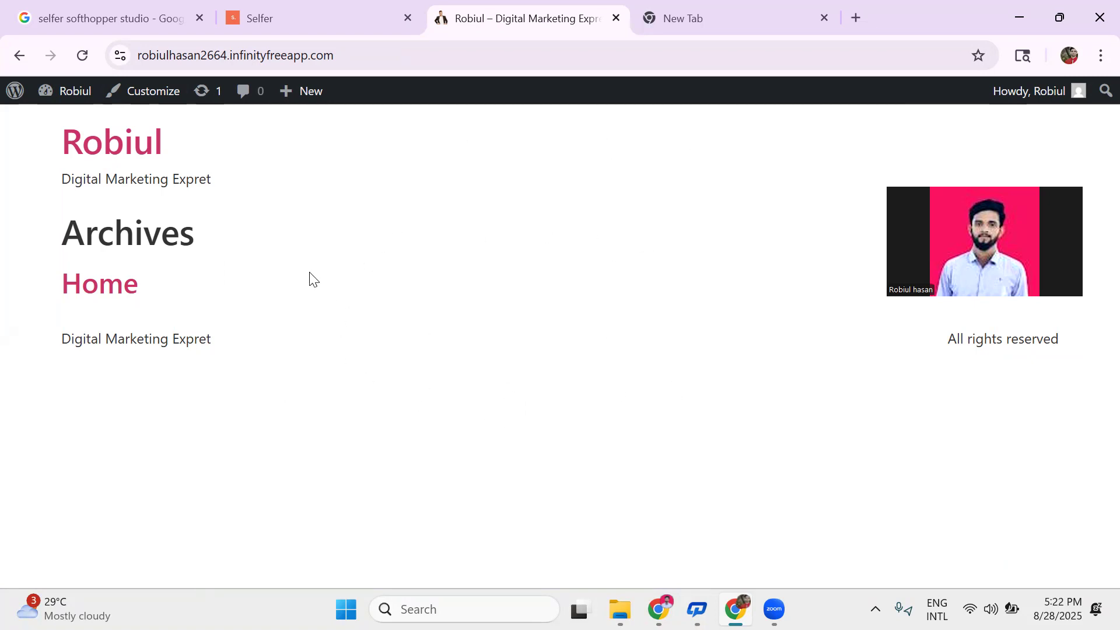
pyautogui.click(277, 19)
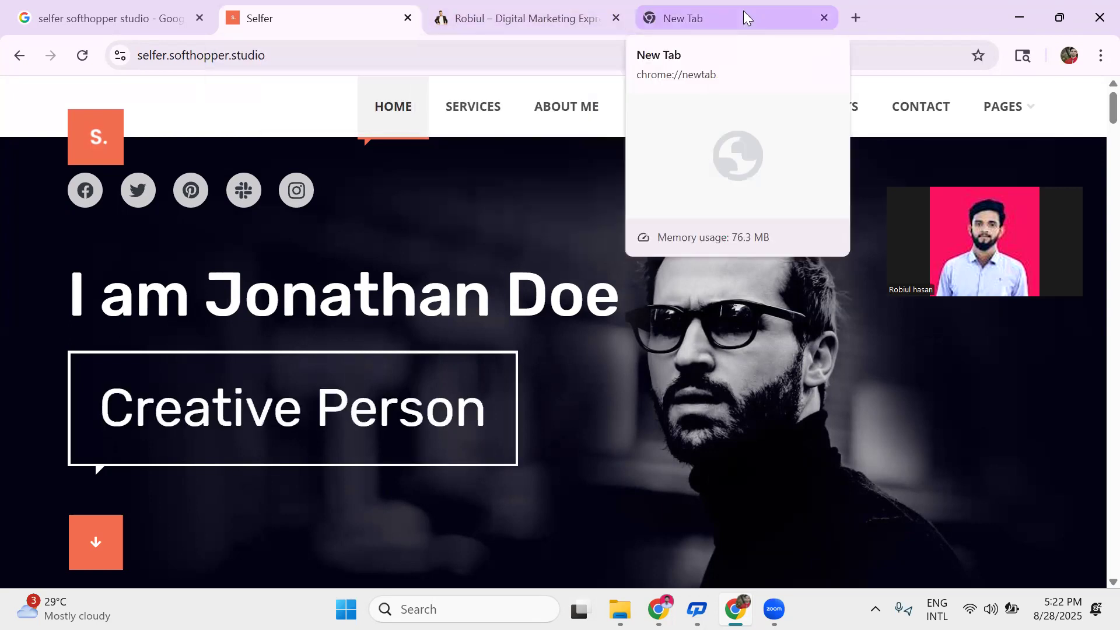
pyautogui.click(743, 11)
pyautogui.click(521, 11)
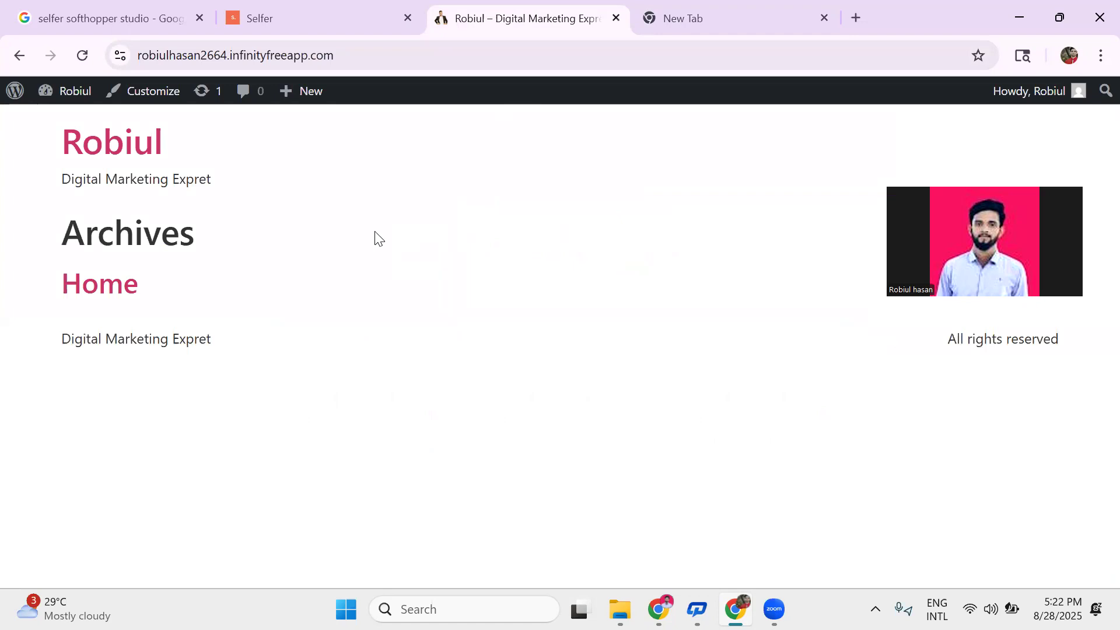
# Review the Selfer site's navigation and its About Me, Skills and Contact sections, ending back at Home.
pyautogui.click(295, 13)
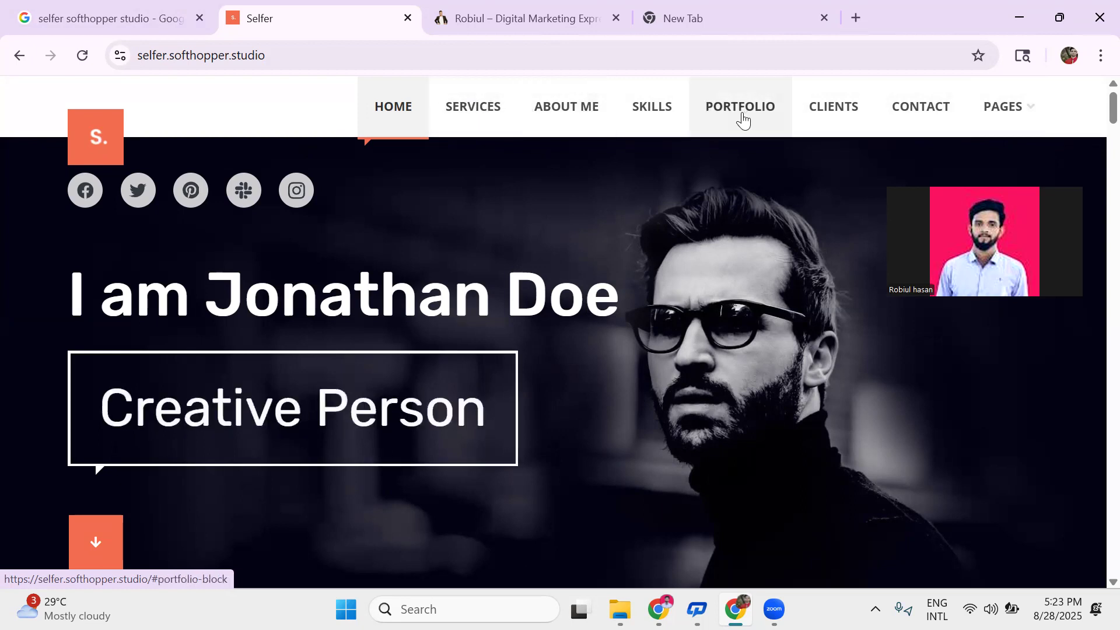
pyautogui.moveTo(1022, 115)
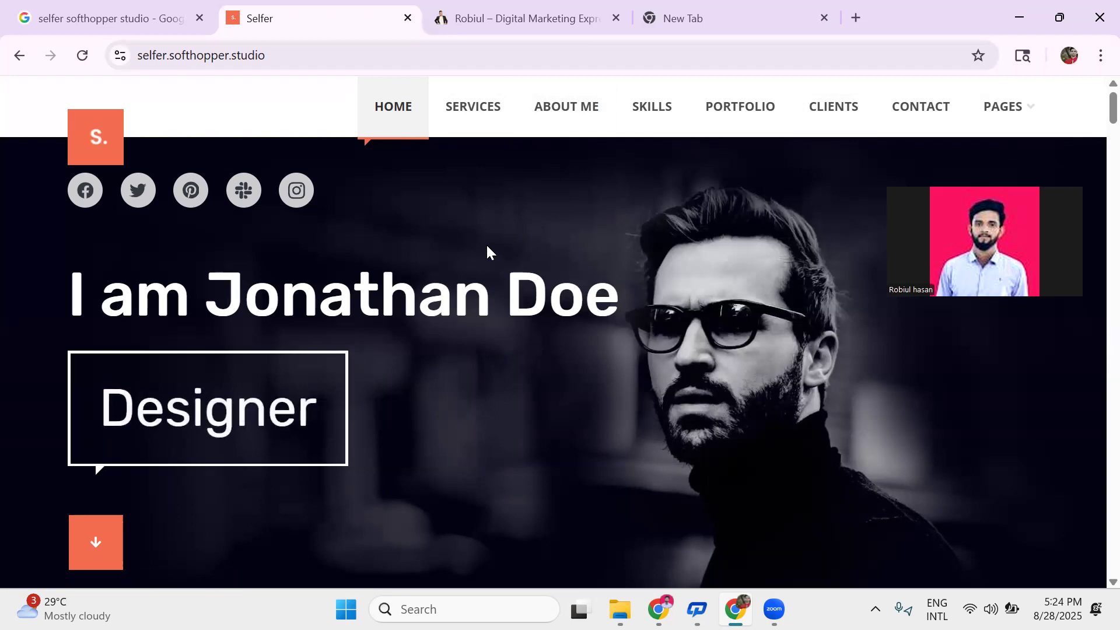
pyautogui.click(562, 109)
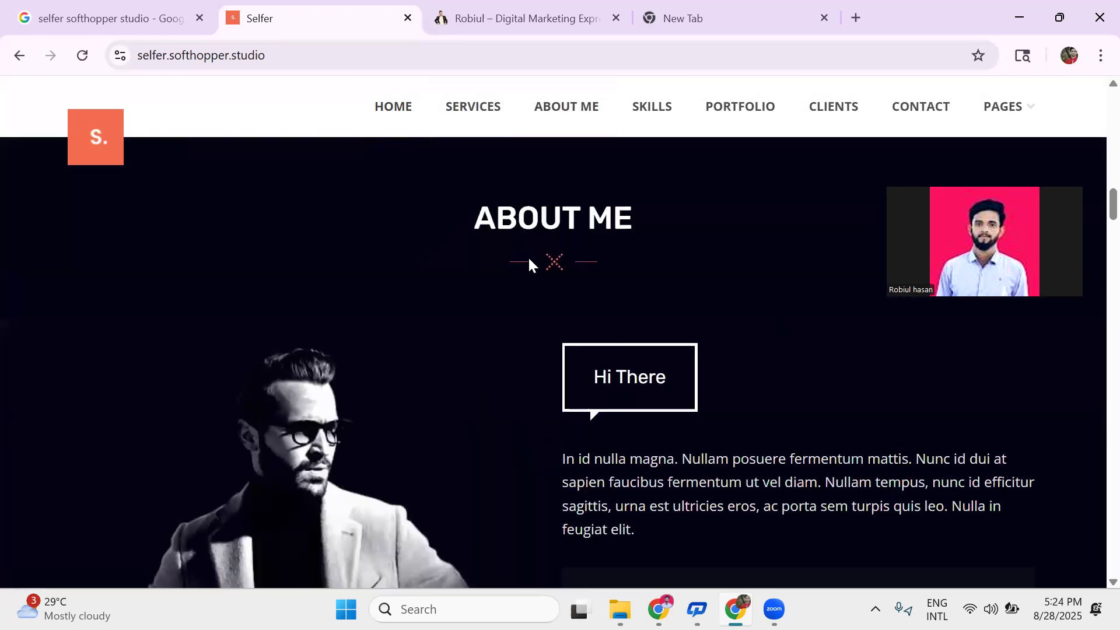
pyautogui.click(660, 108)
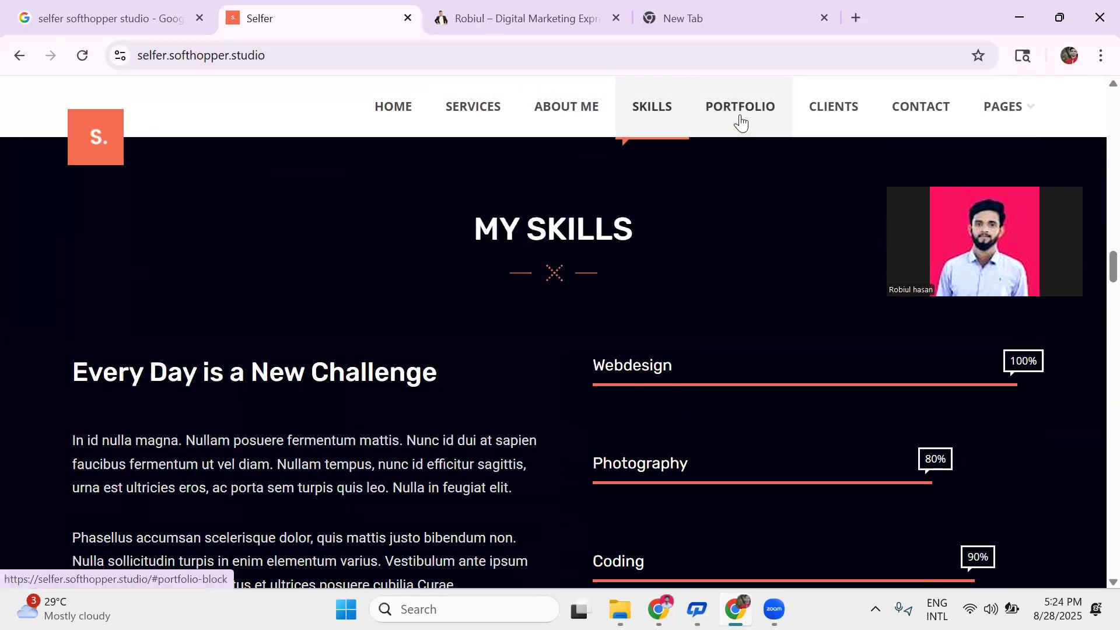
pyautogui.click(903, 111)
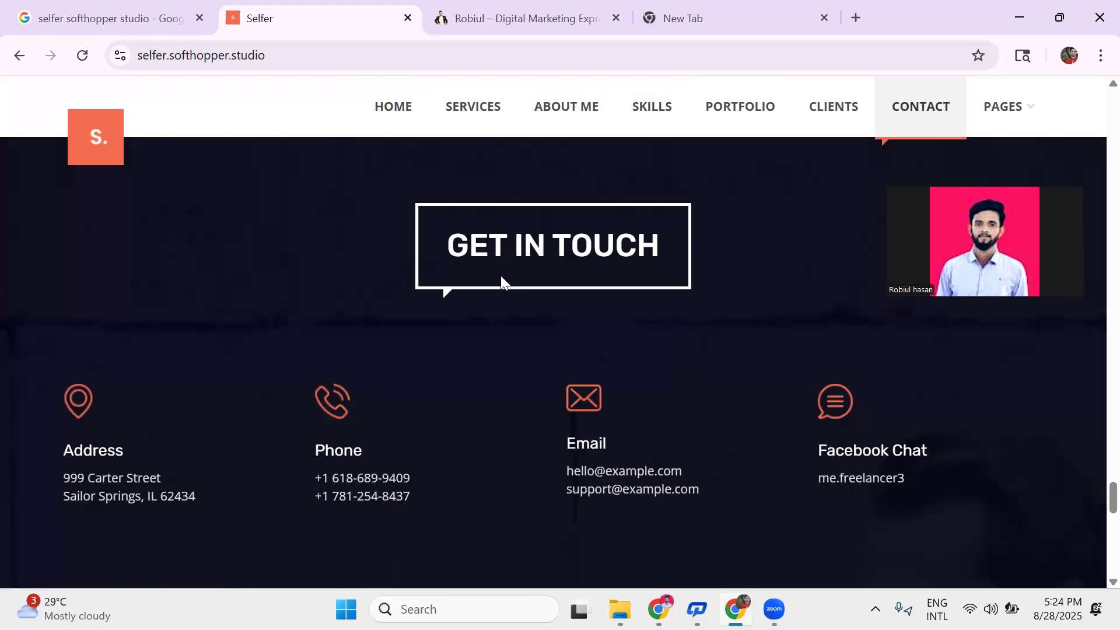
pyautogui.click(389, 119)
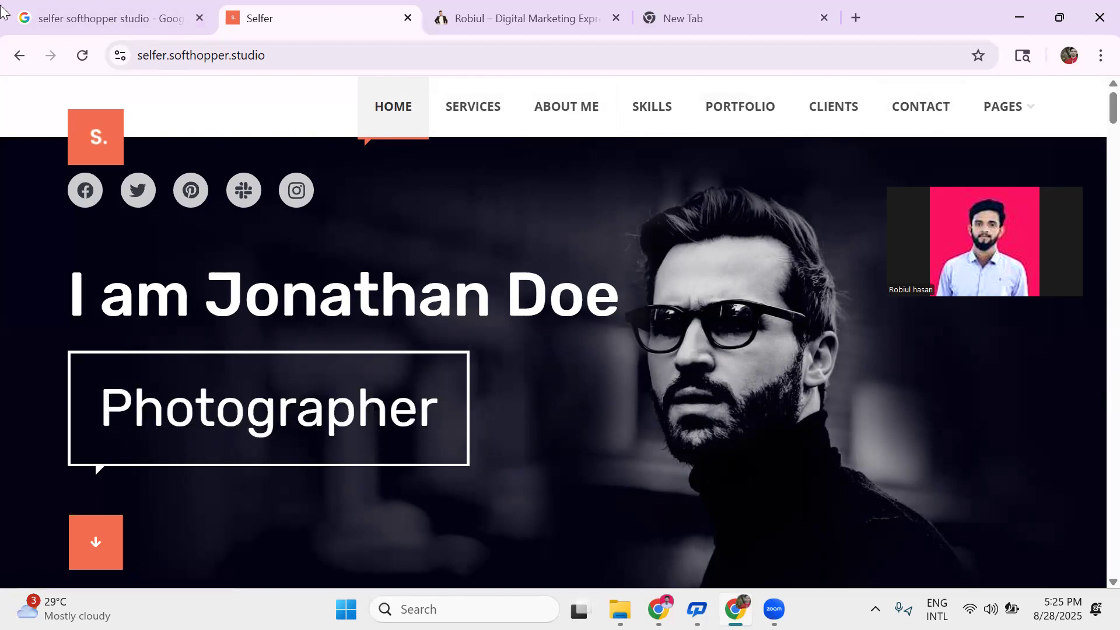
# Return to the WordPress site's dashboard and open the list of all pages.
pyautogui.click(585, 18)
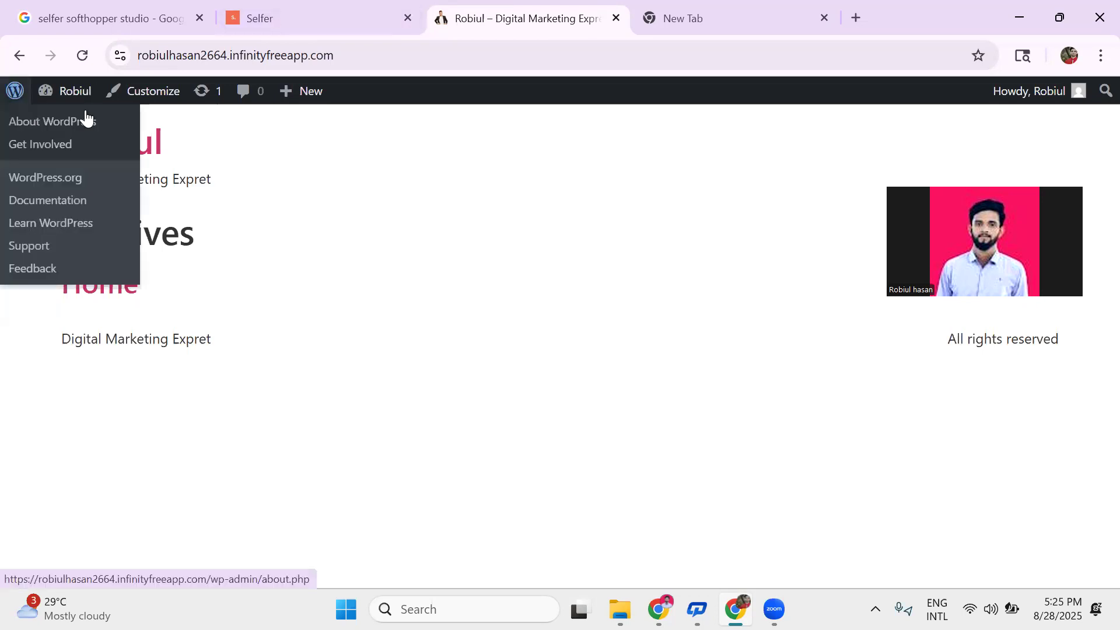
pyautogui.moveTo(75, 91)
pyautogui.click(83, 127)
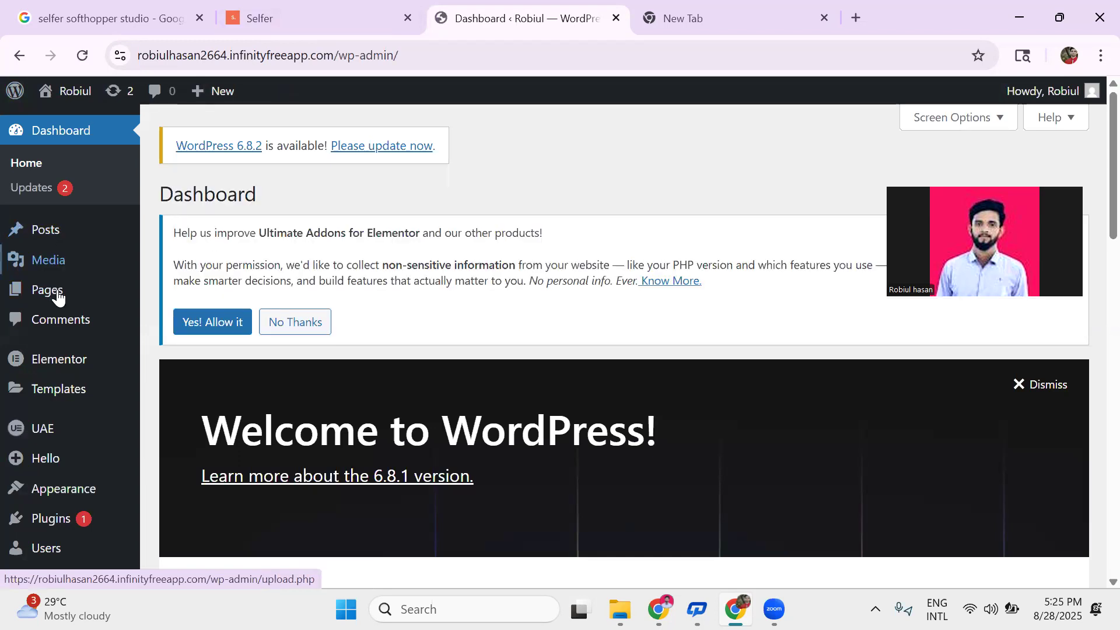
pyautogui.moveTo(57, 294)
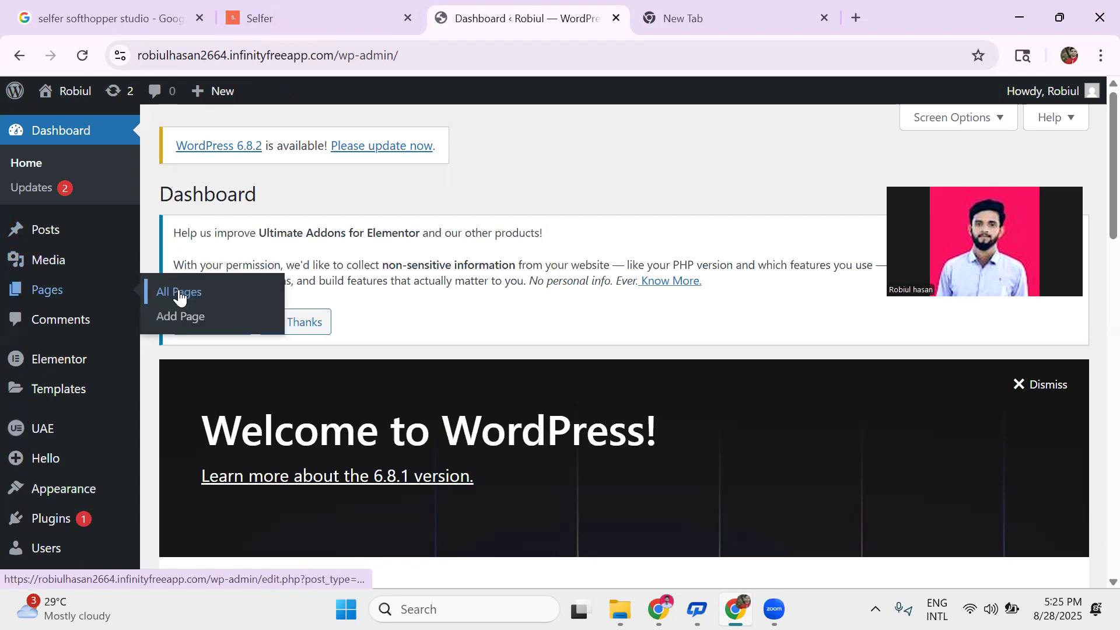
pyautogui.click(179, 298)
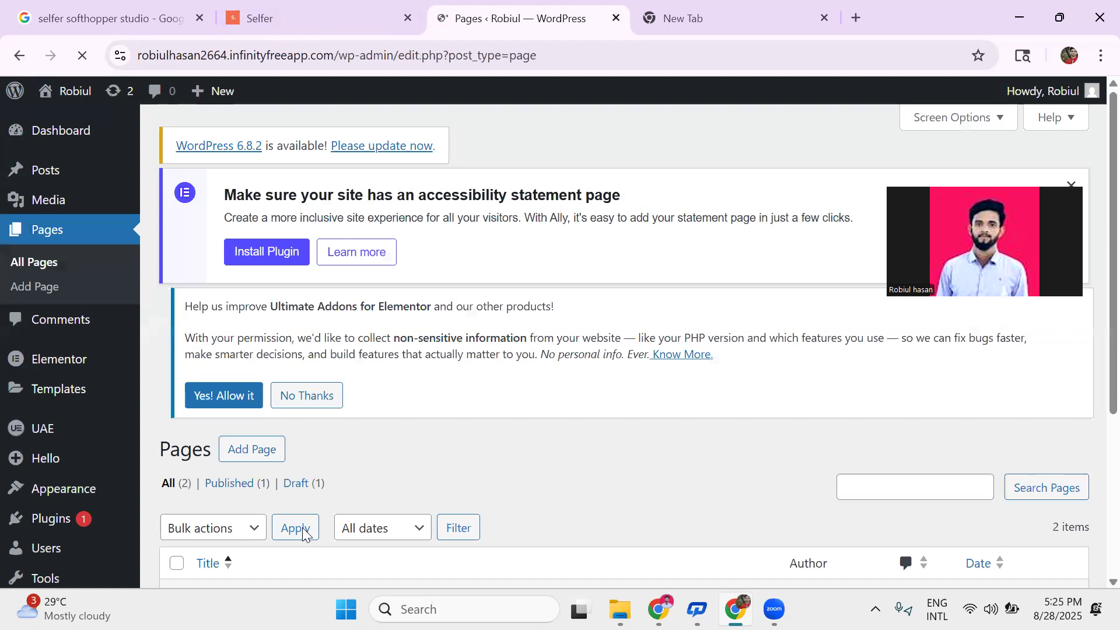
# Move both existing pages, Privacy Policy and Sample Page, to the trash in one bulk action.
pyautogui.scroll(-3, 295, 535)
pyautogui.scroll(-1, 269, 501)
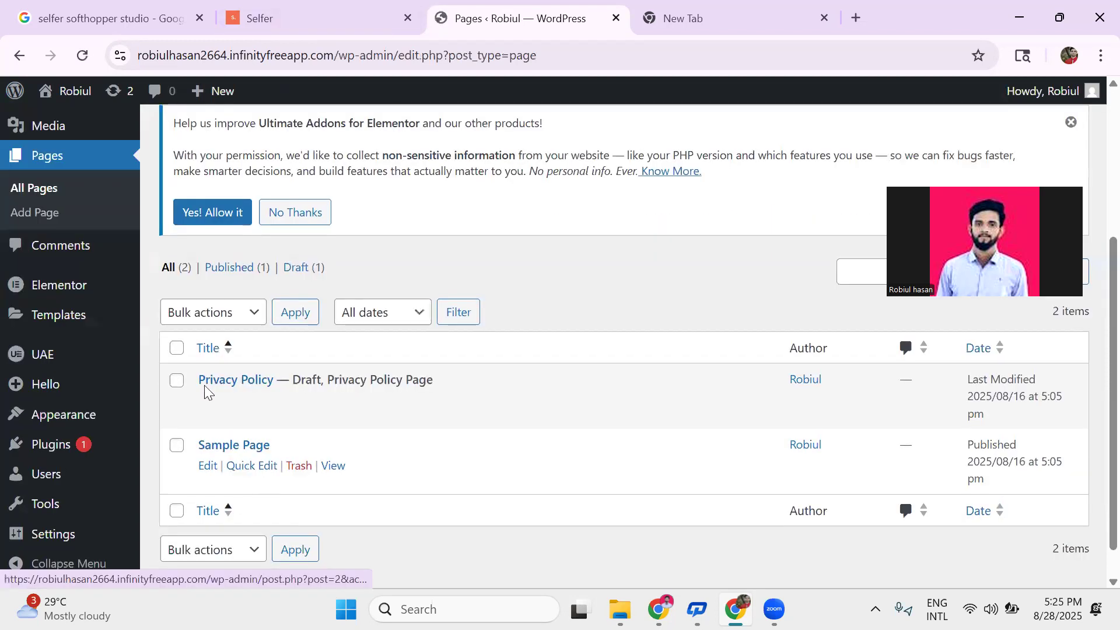
pyautogui.scroll(-1, 193, 350)
pyautogui.click(176, 310)
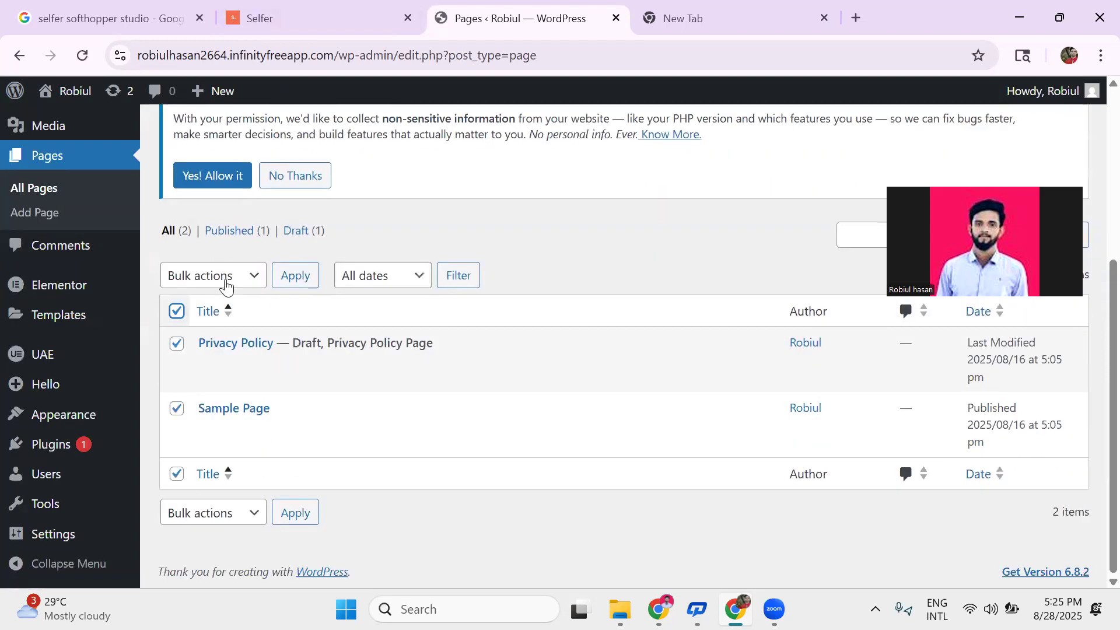
pyautogui.click(227, 287)
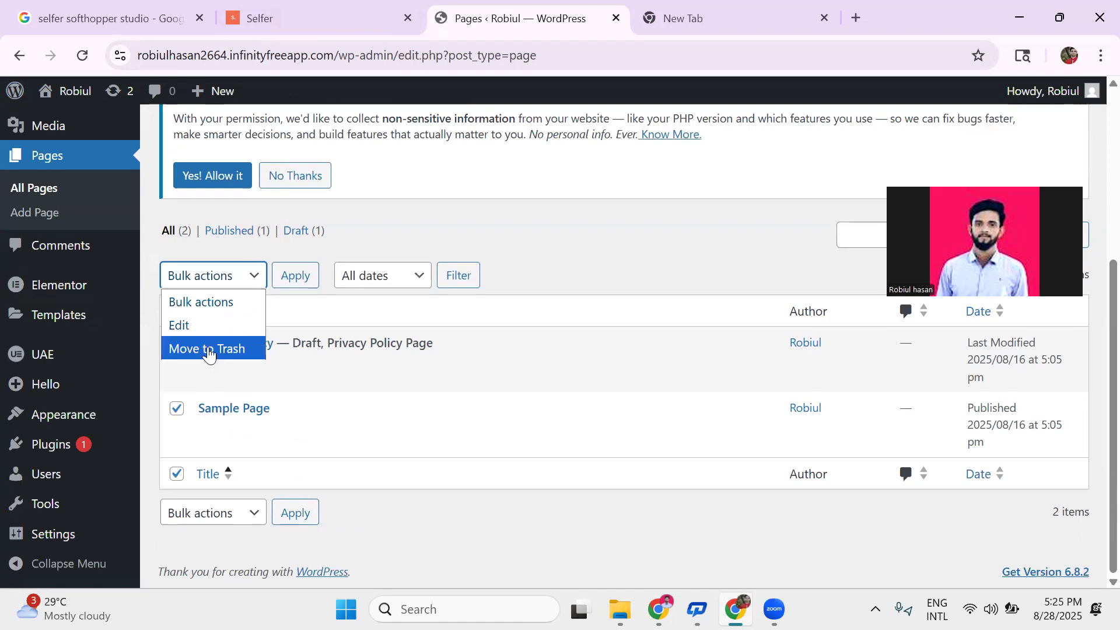
pyautogui.click(290, 277)
pyautogui.click(295, 282)
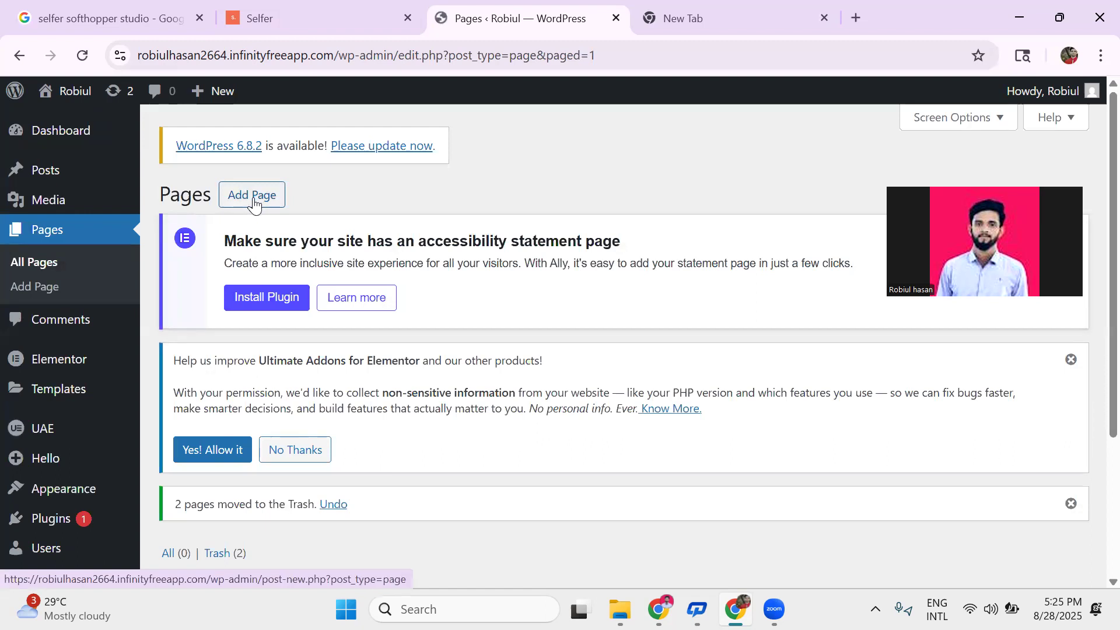
# Add a new page titled "Home", checking the Selfer site for reference.
pyautogui.click(254, 200)
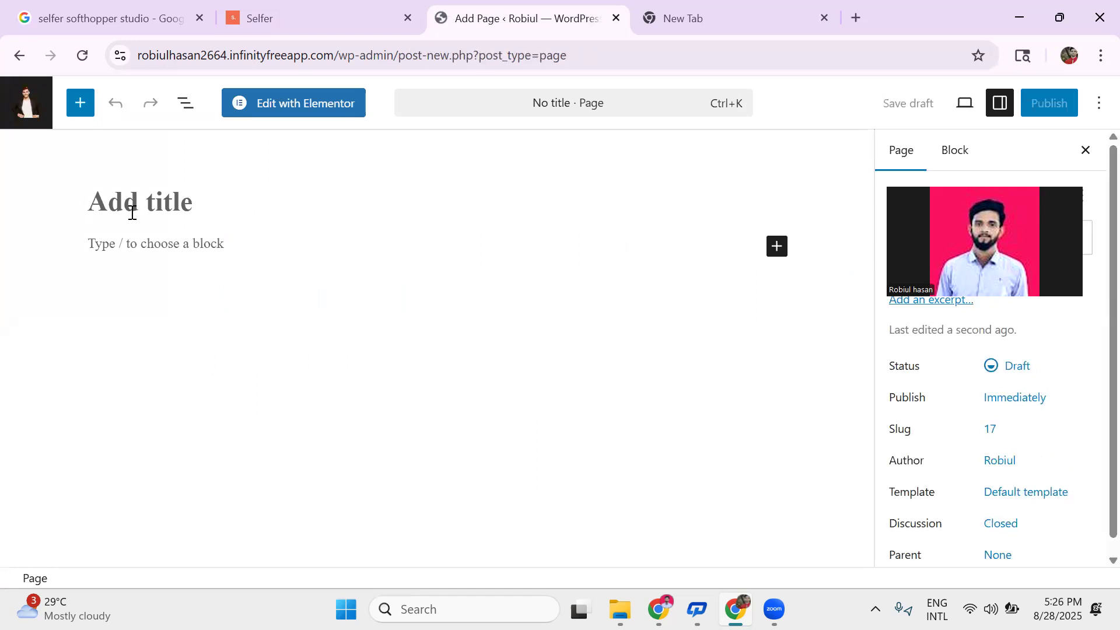
pyautogui.write('Home')
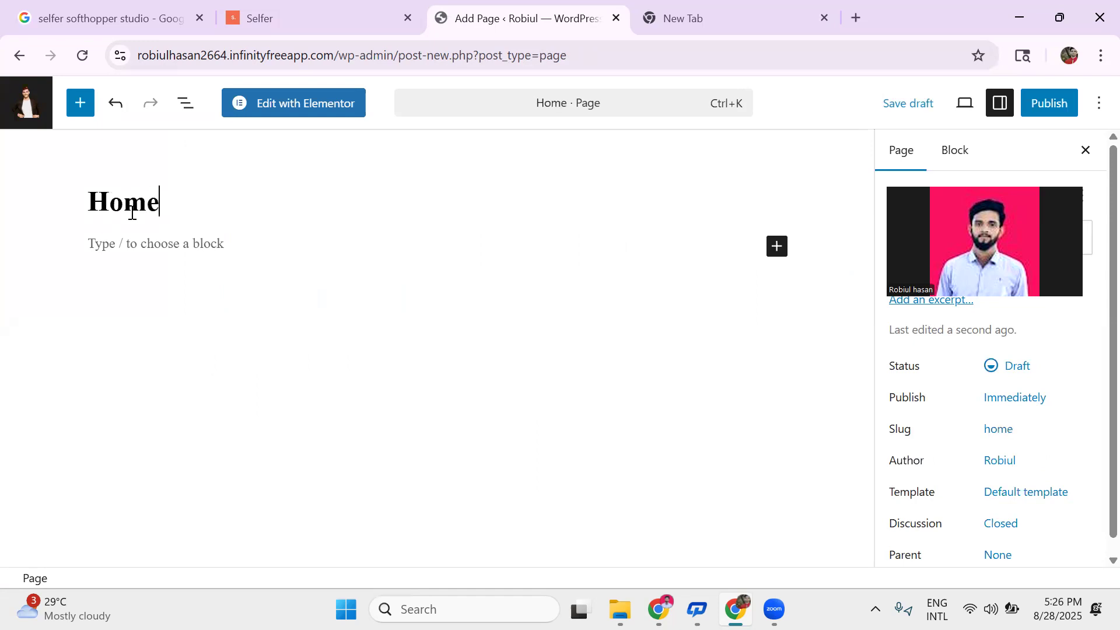
pyautogui.click(292, 23)
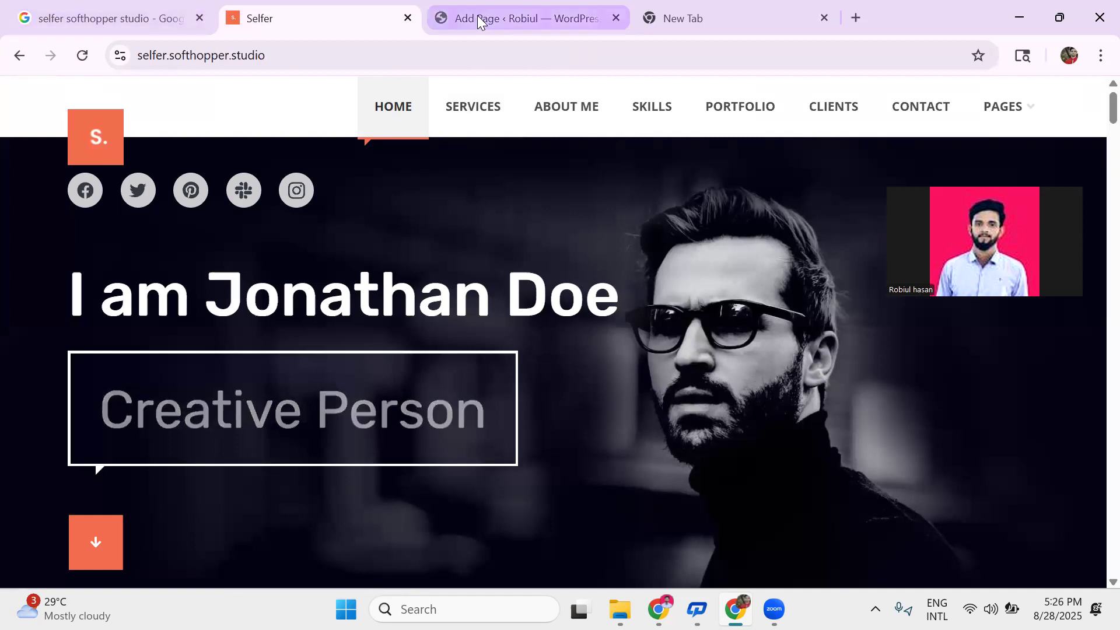
pyautogui.click(492, 17)
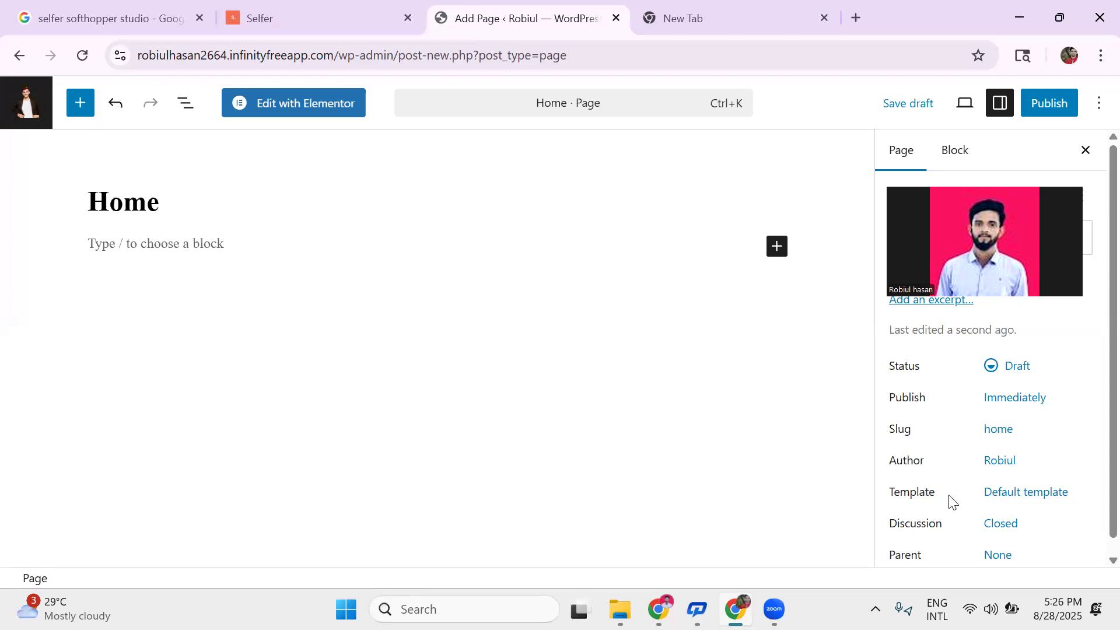
# Set the Home page's template to Elementor Full Width and publish the page.
pyautogui.click(1025, 503)
pyautogui.click(834, 479)
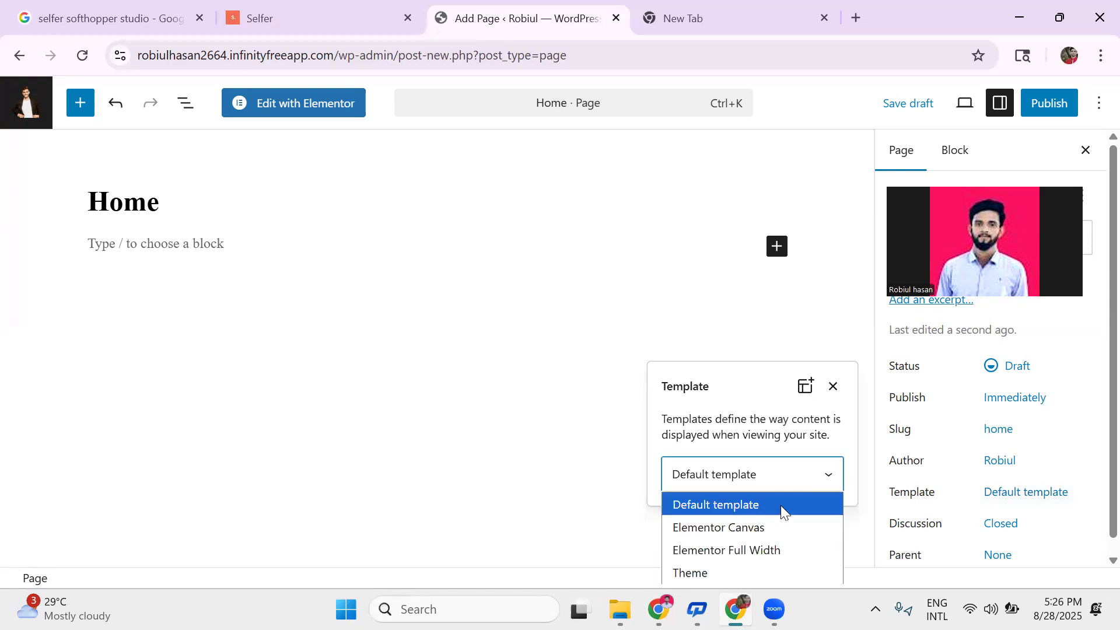
pyautogui.click(762, 552)
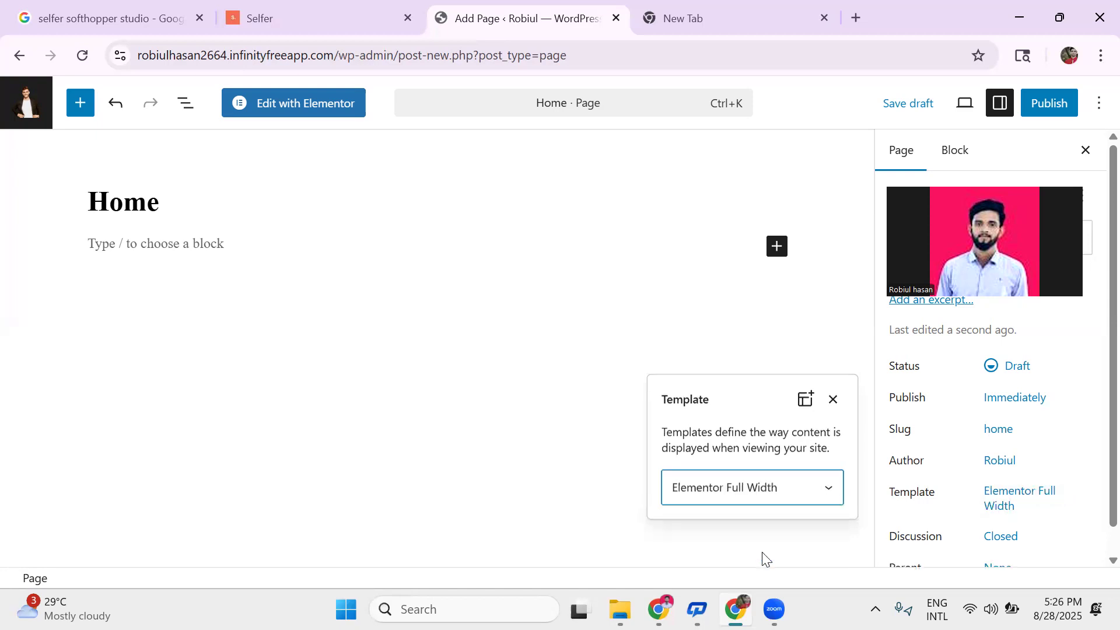
pyautogui.click(1059, 100)
pyautogui.click(1054, 98)
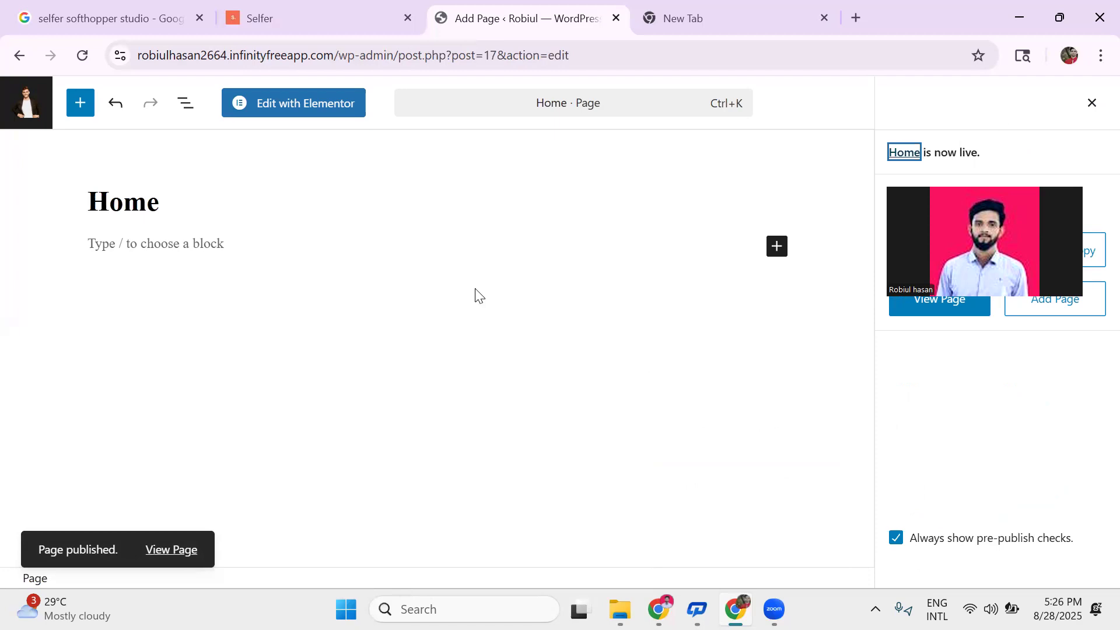
# Go back to the pages list, check the Home entry, and start another new page.
pyautogui.click(29, 101)
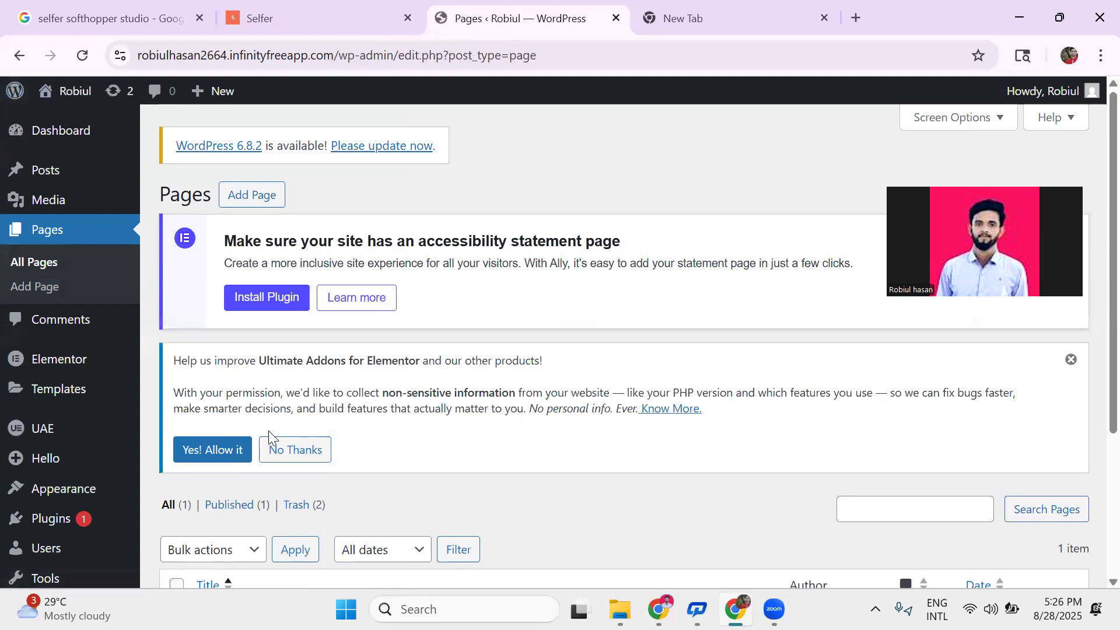
pyautogui.scroll(-3, 271, 437)
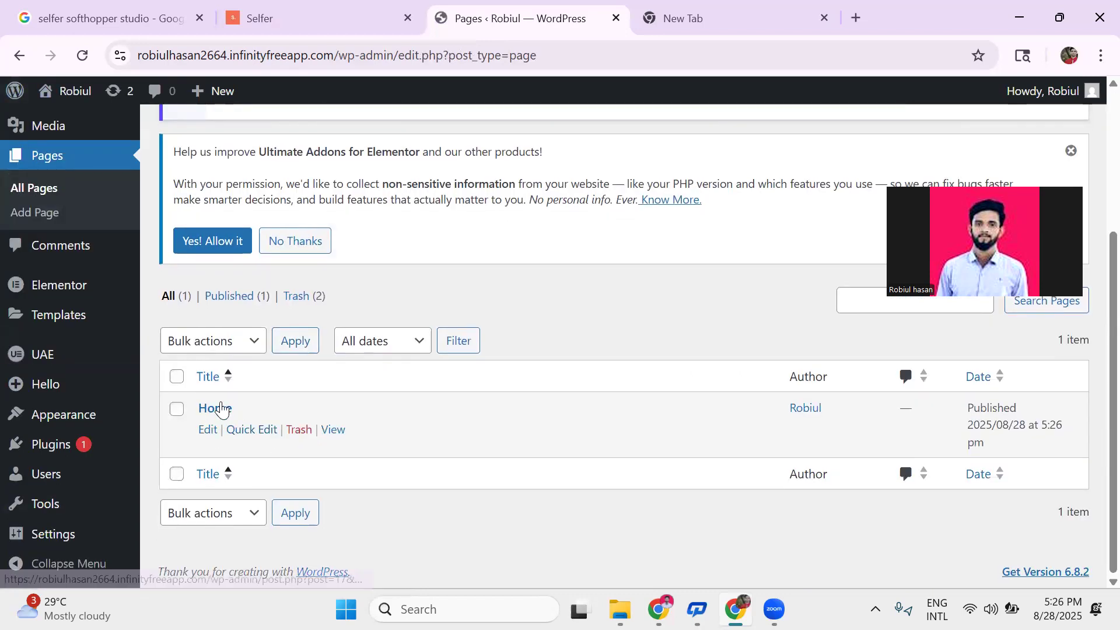
pyautogui.scroll(3, 254, 184)
pyautogui.click(249, 162)
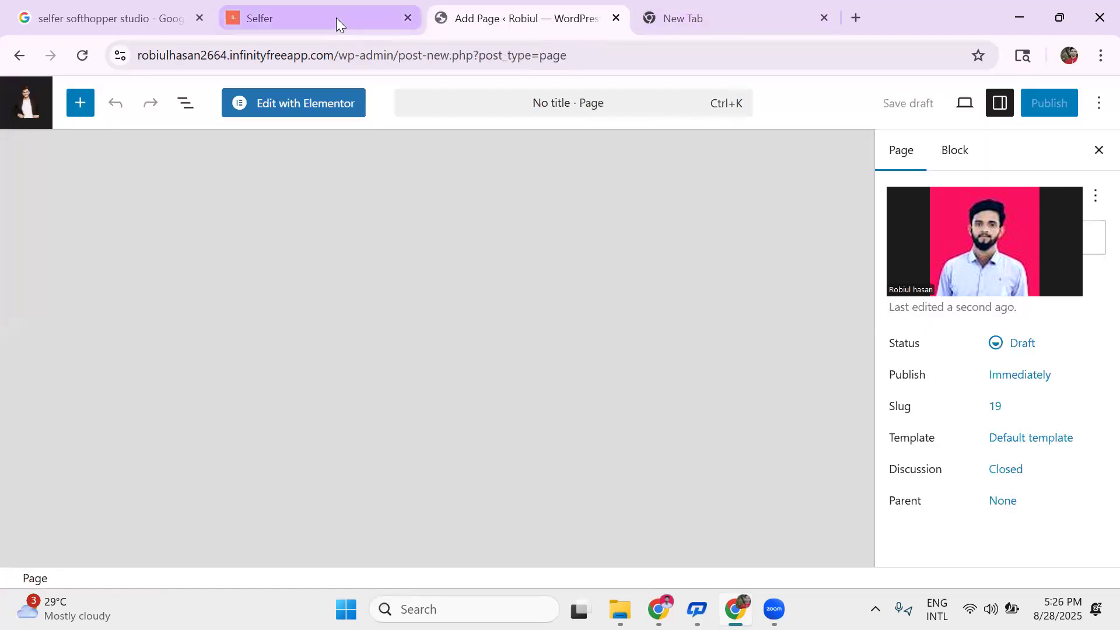
# Examine the Selfer site's contact section, including the contact details, social links and message form, and its Pages submenu.
pyautogui.click(336, 18)
pyautogui.click(935, 108)
pyautogui.moveTo(1002, 115)
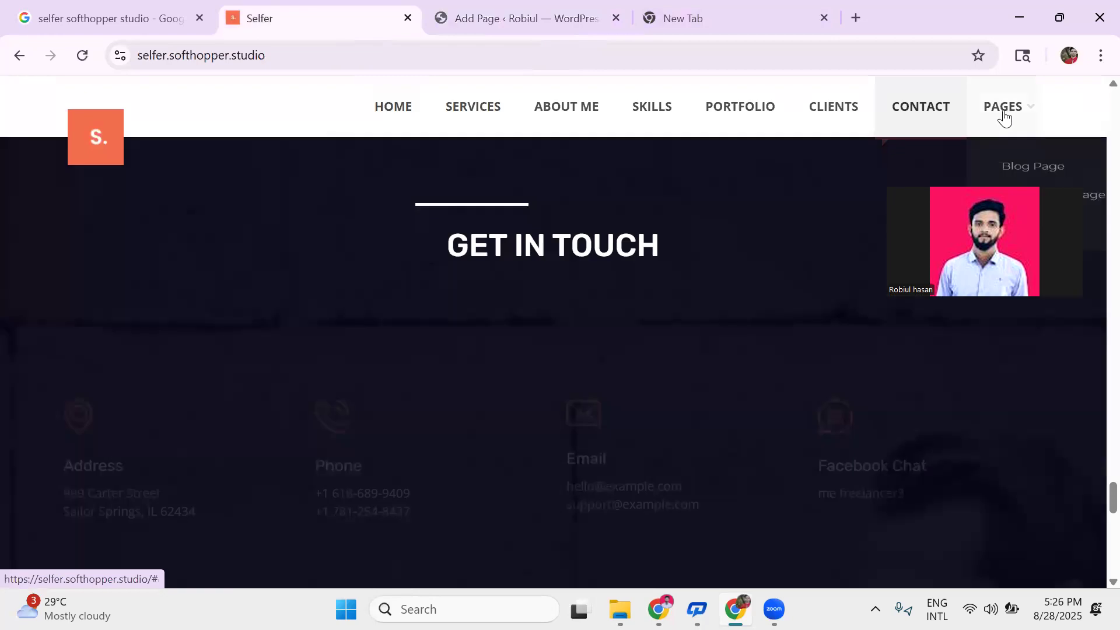
pyautogui.scroll(-12, 503, 344)
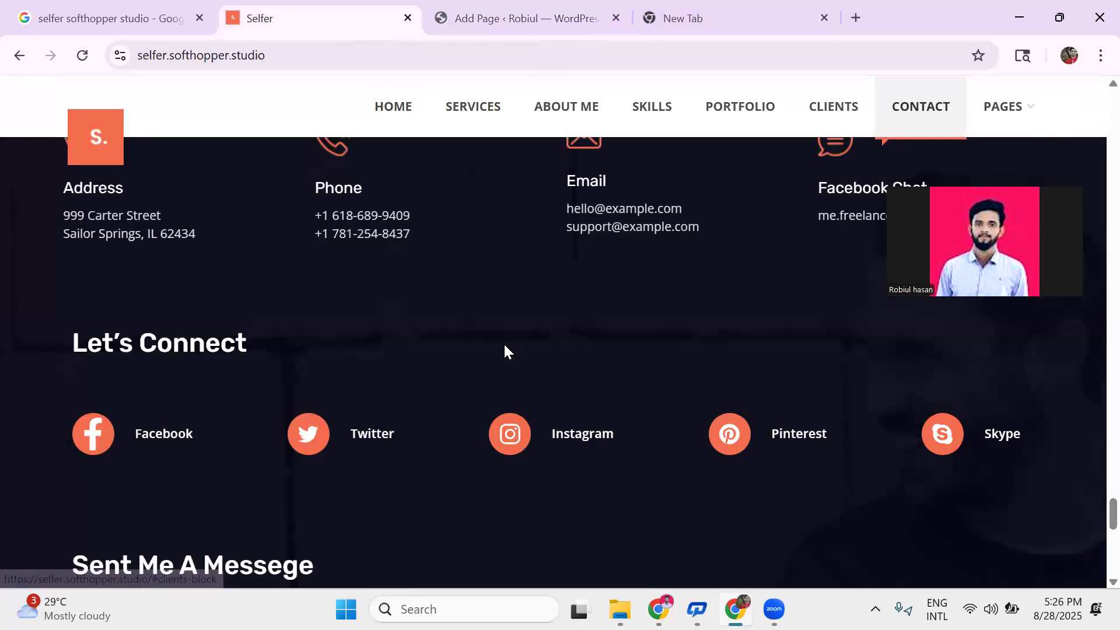
pyautogui.scroll(5, 502, 344)
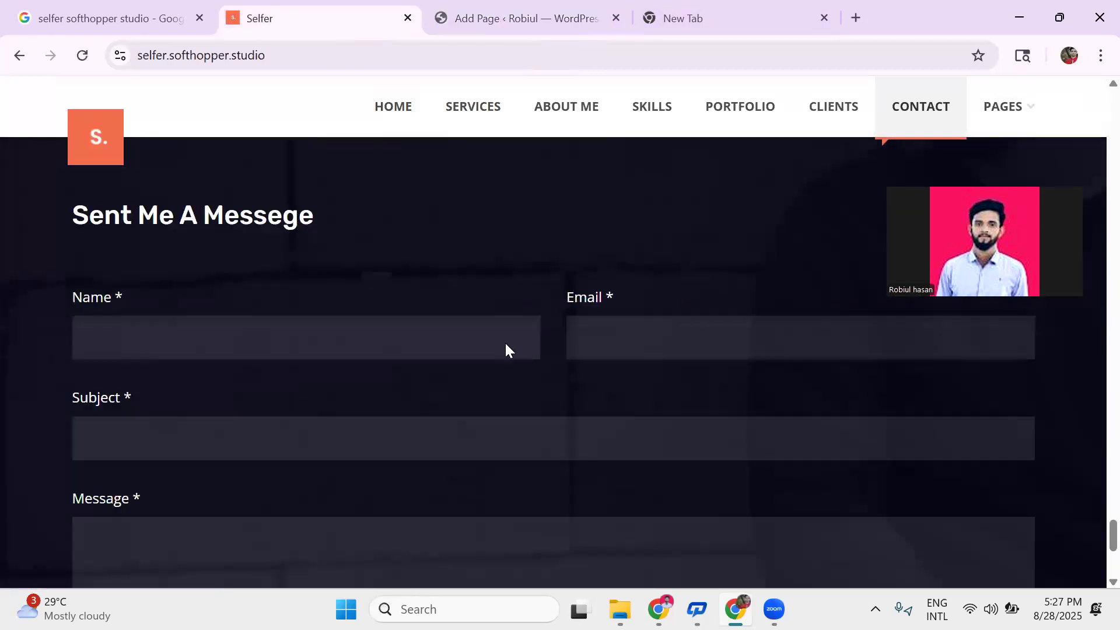
pyautogui.scroll(6, 505, 349)
pyautogui.scroll(3, 505, 349)
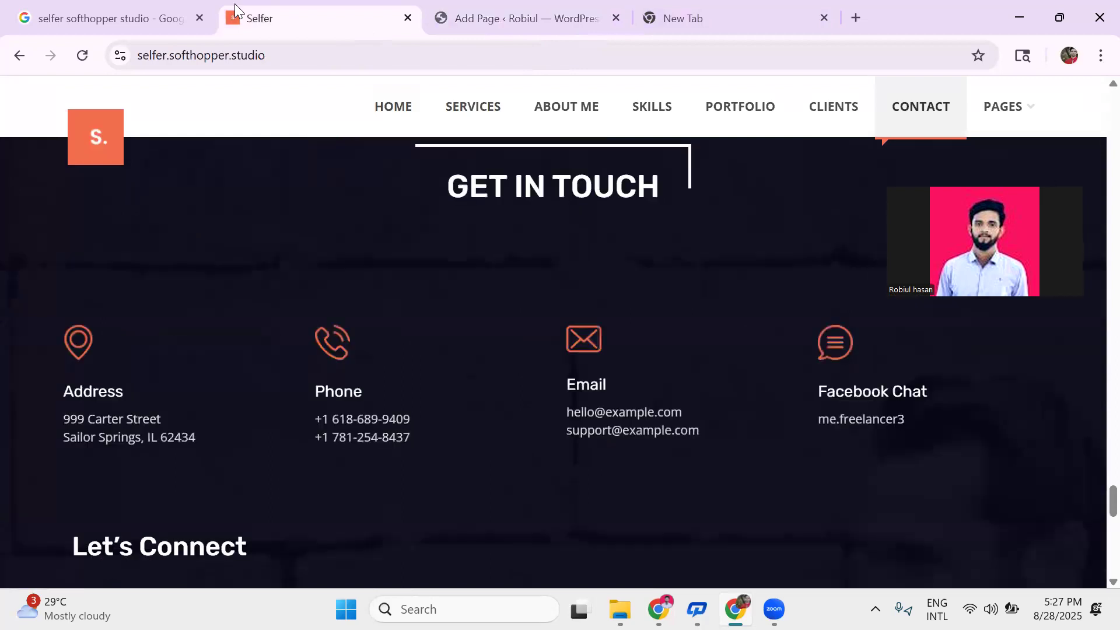
pyautogui.scroll(3, 505, 344)
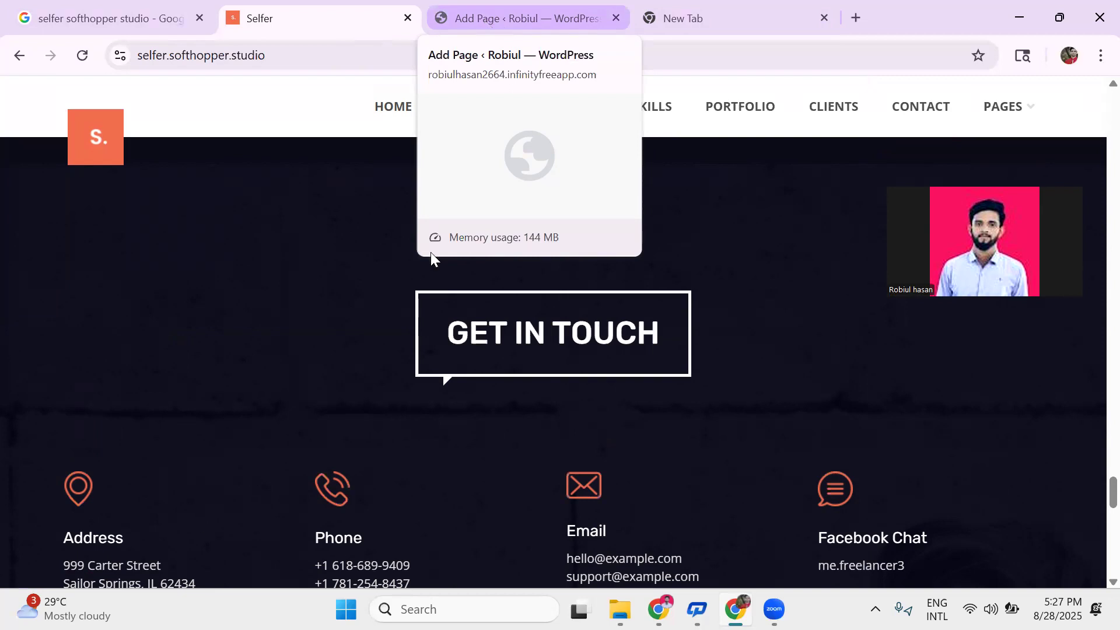
# Return to the new WordPress page and title it "Block".
pyautogui.click(532, 17)
pyautogui.click(120, 205)
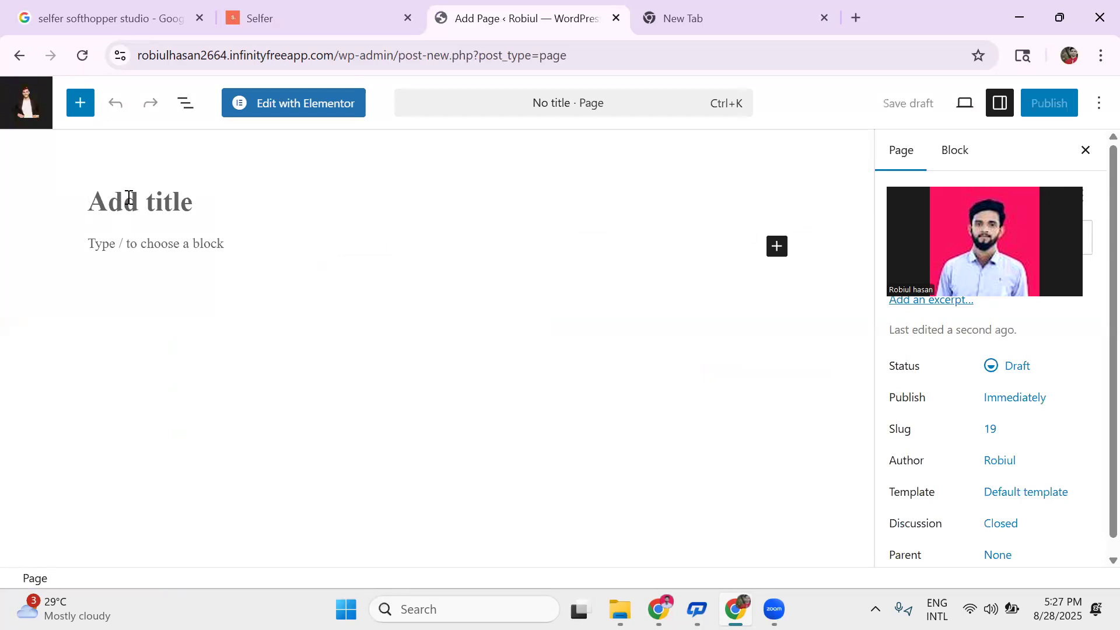
pyautogui.write('B')
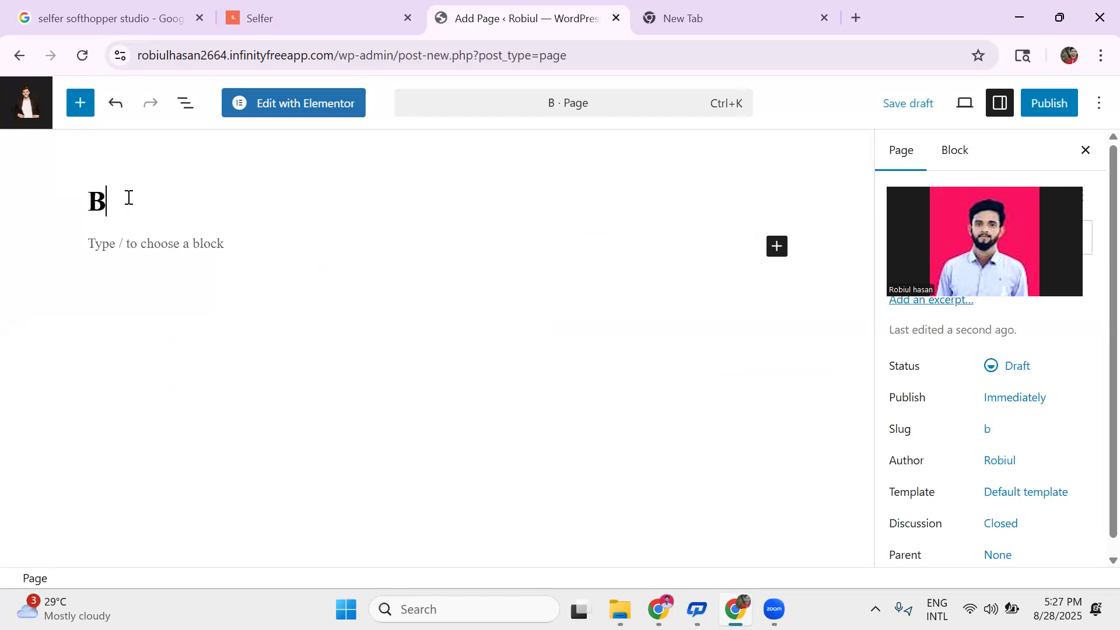
pyautogui.write('lck')
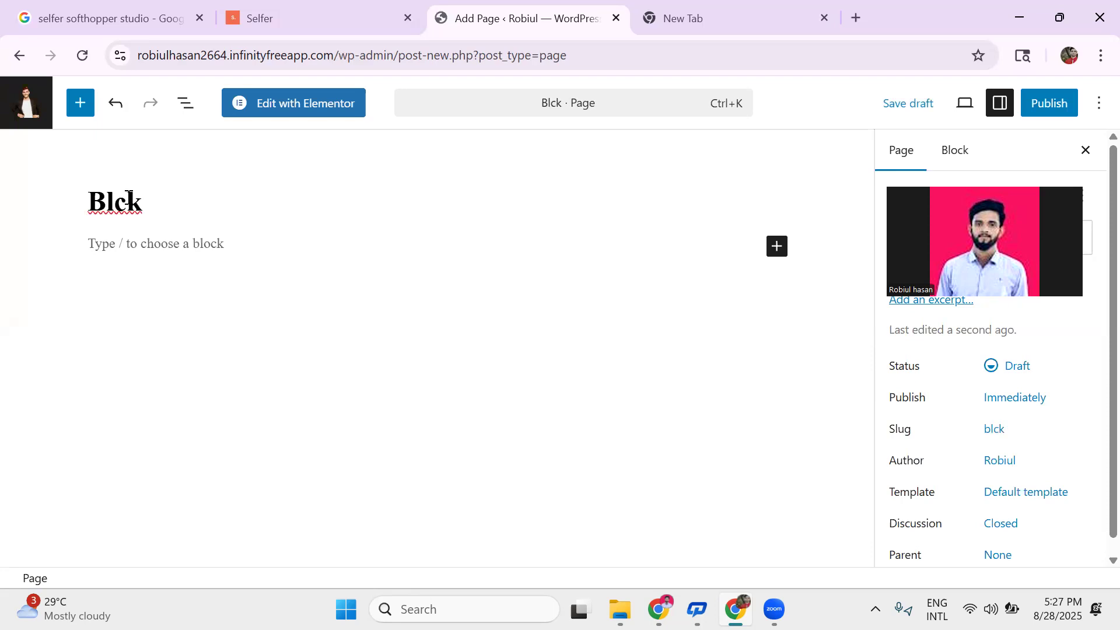
pyautogui.press('BackSpace')
pyautogui.press('BackSpace')
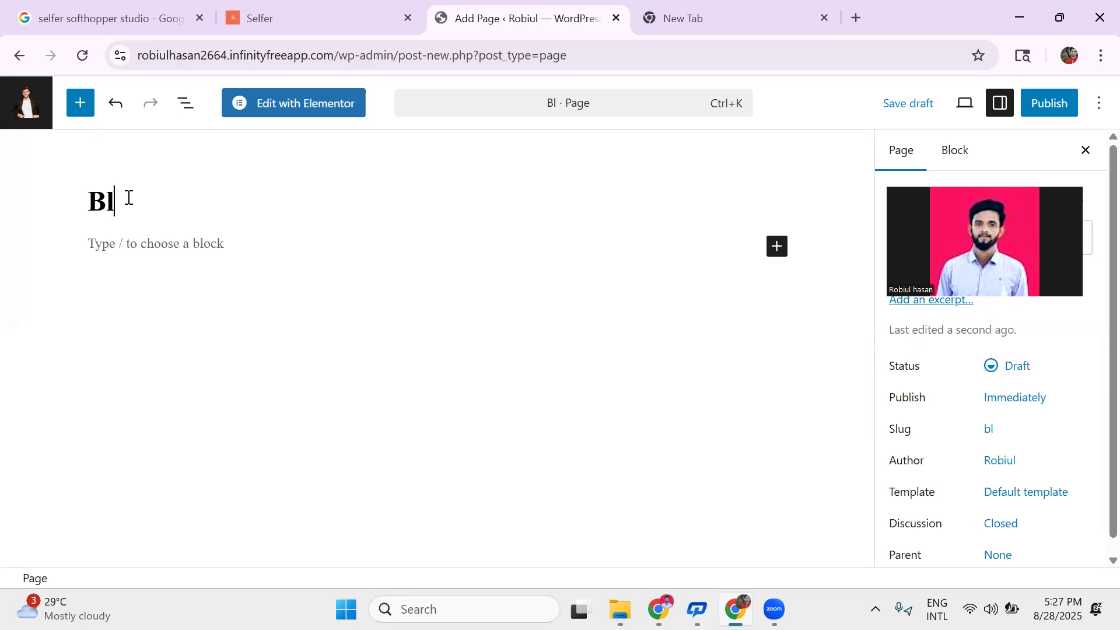
pyautogui.write('ock')
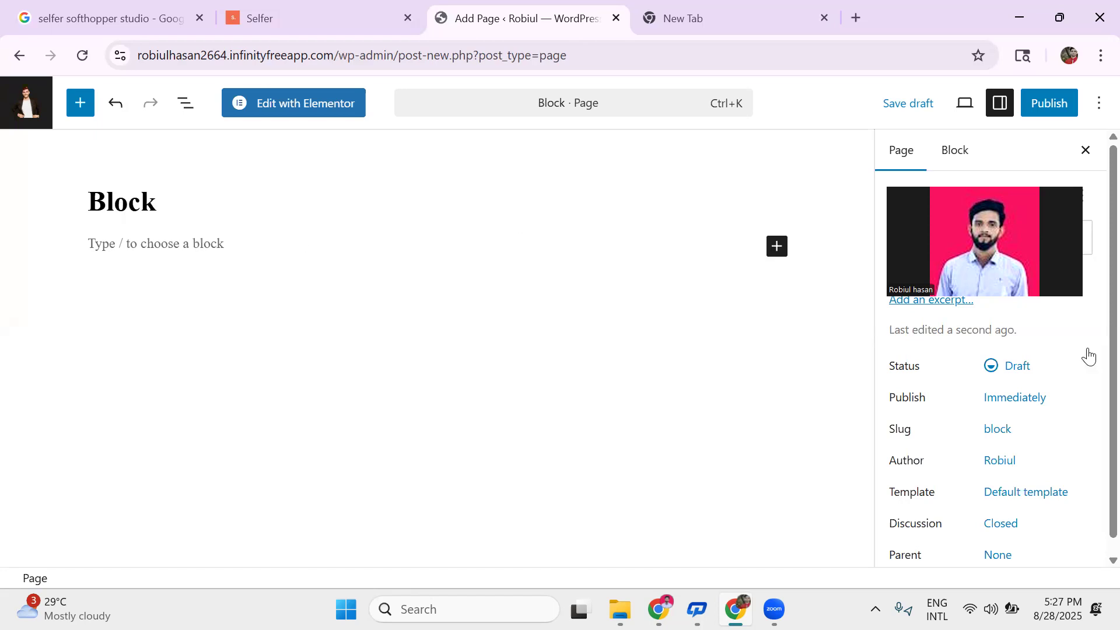
# Set the Block page's template to Elementor Full Width and publish the page.
pyautogui.click(1005, 502)
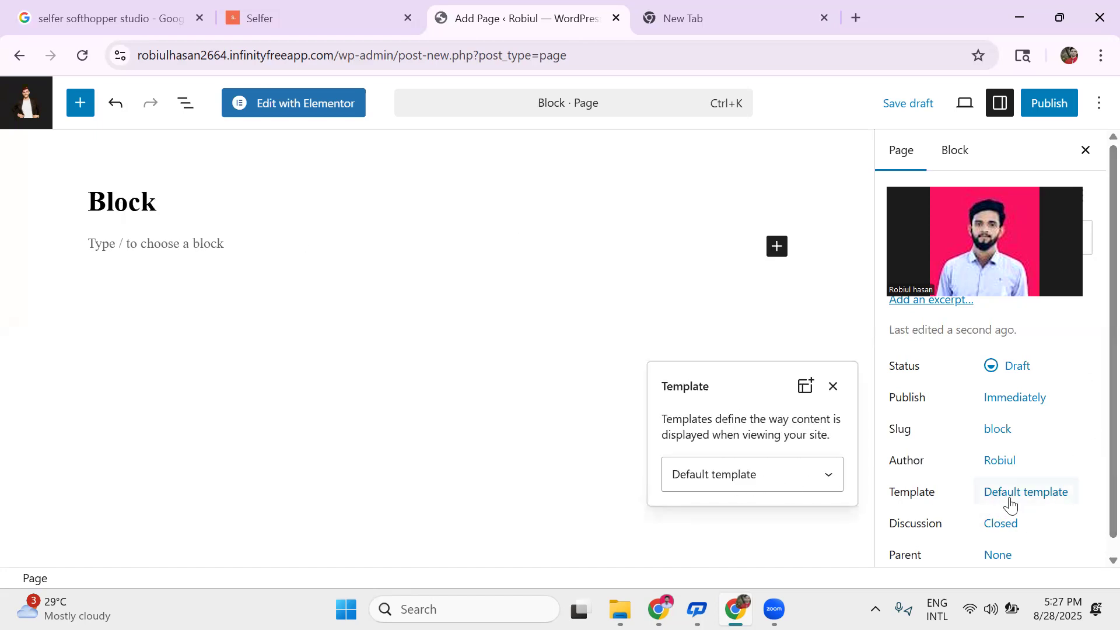
pyautogui.click(718, 475)
pyautogui.click(744, 552)
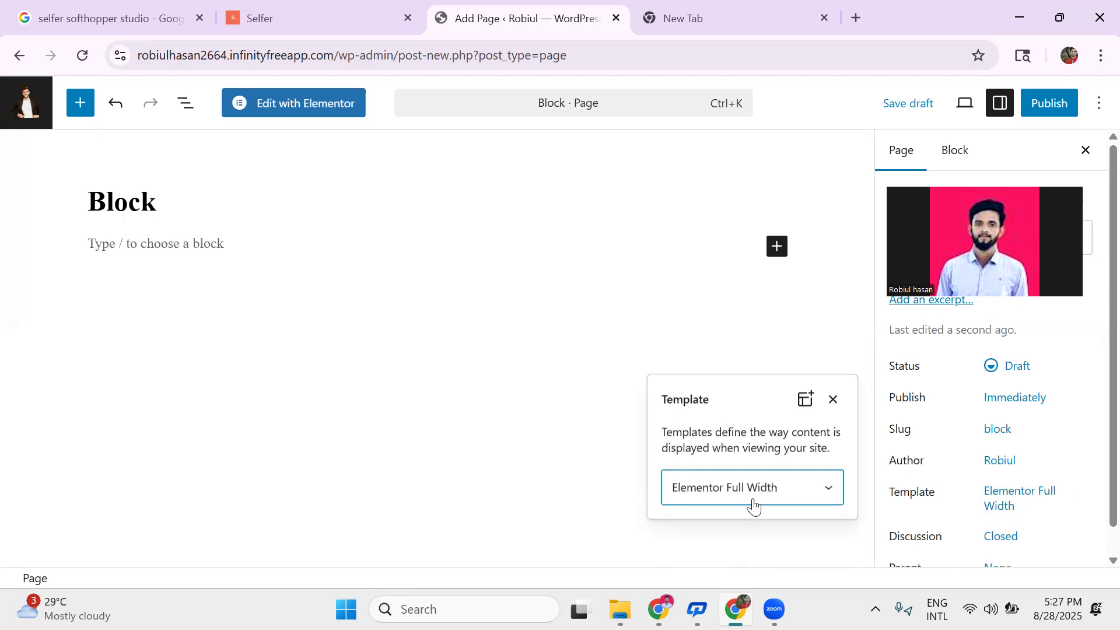
pyautogui.click(1045, 105)
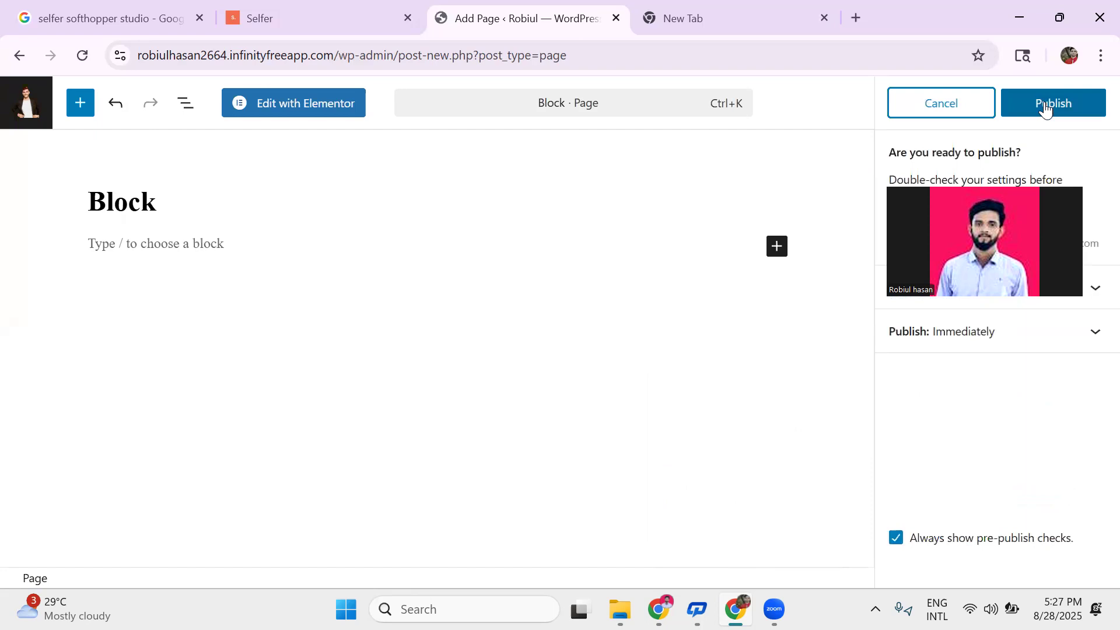
pyautogui.click(995, 157)
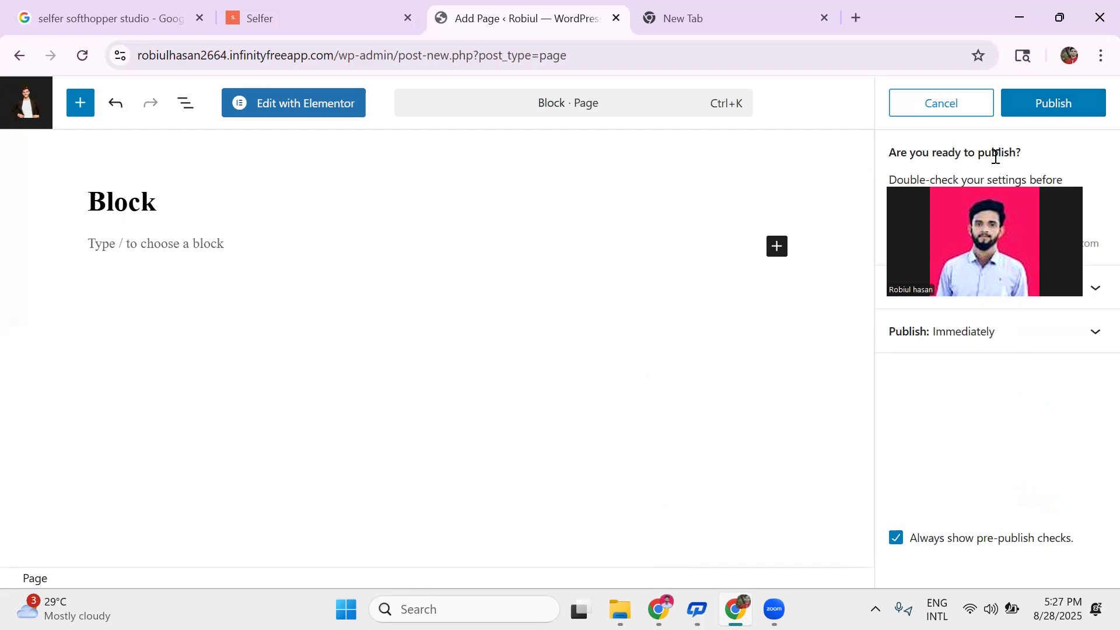
pyautogui.click(1049, 111)
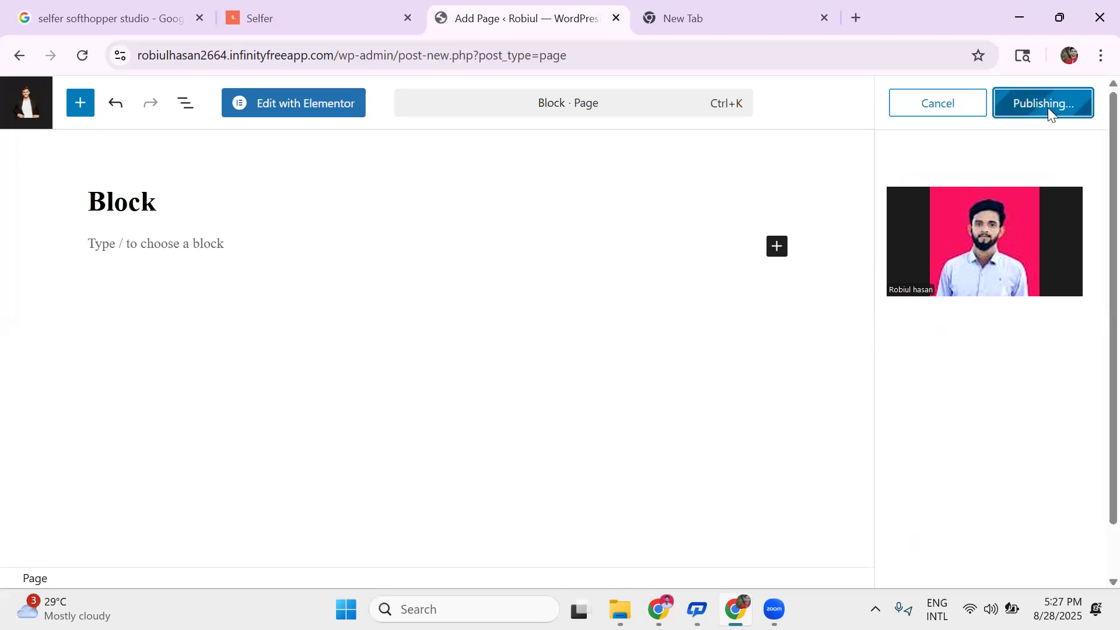
# Go back to the pages list, check the Block entry, and start another new page.
pyautogui.click(37, 97)
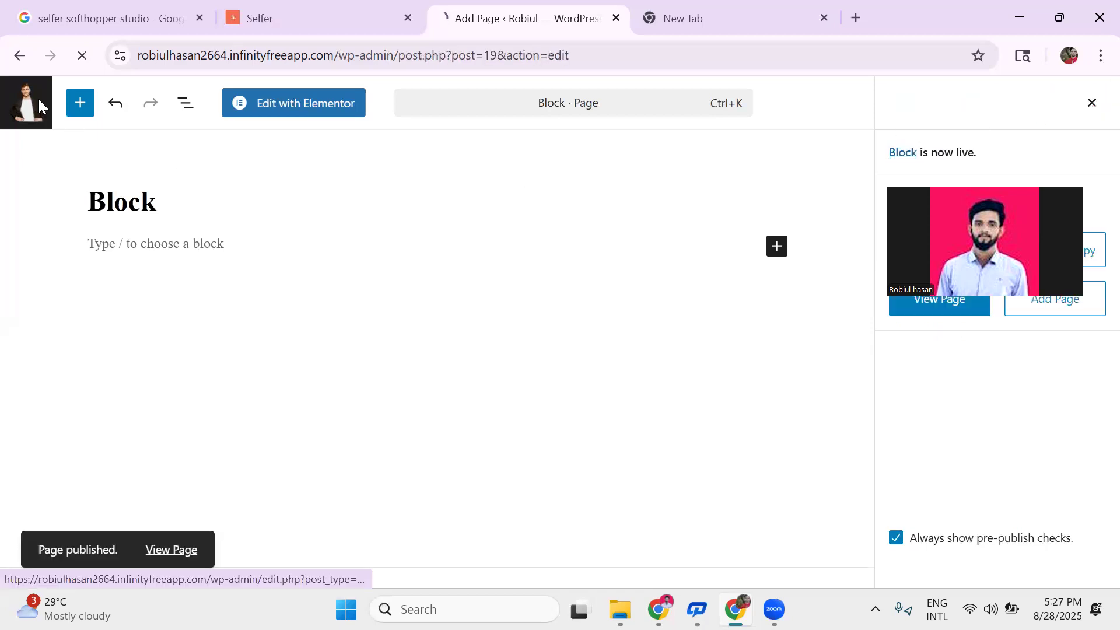
pyautogui.scroll(-5, 240, 310)
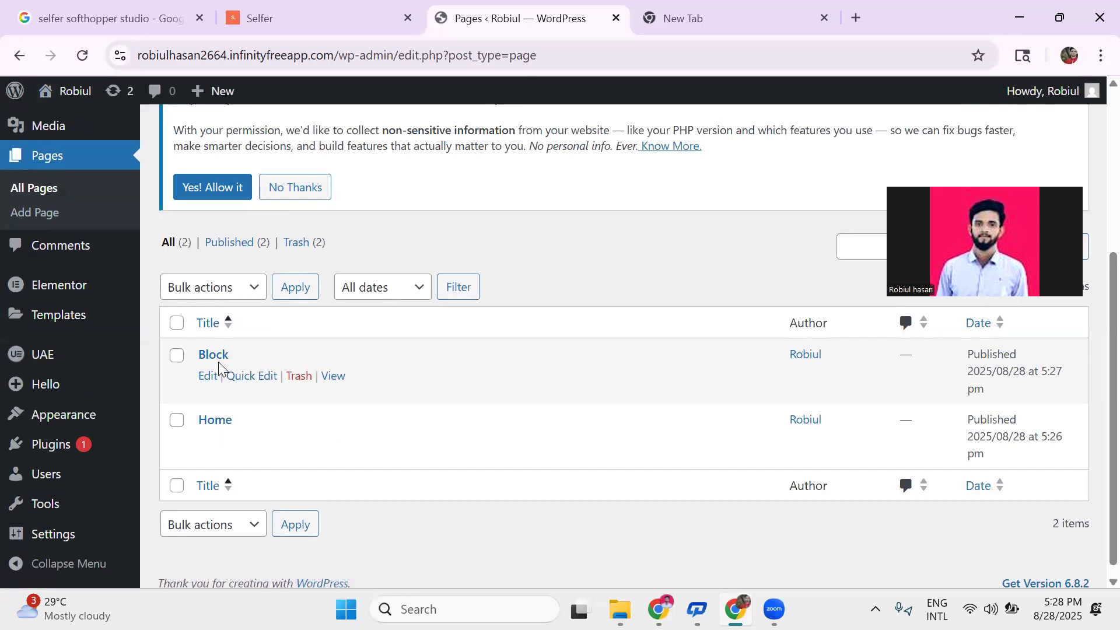
pyautogui.scroll(5, 219, 367)
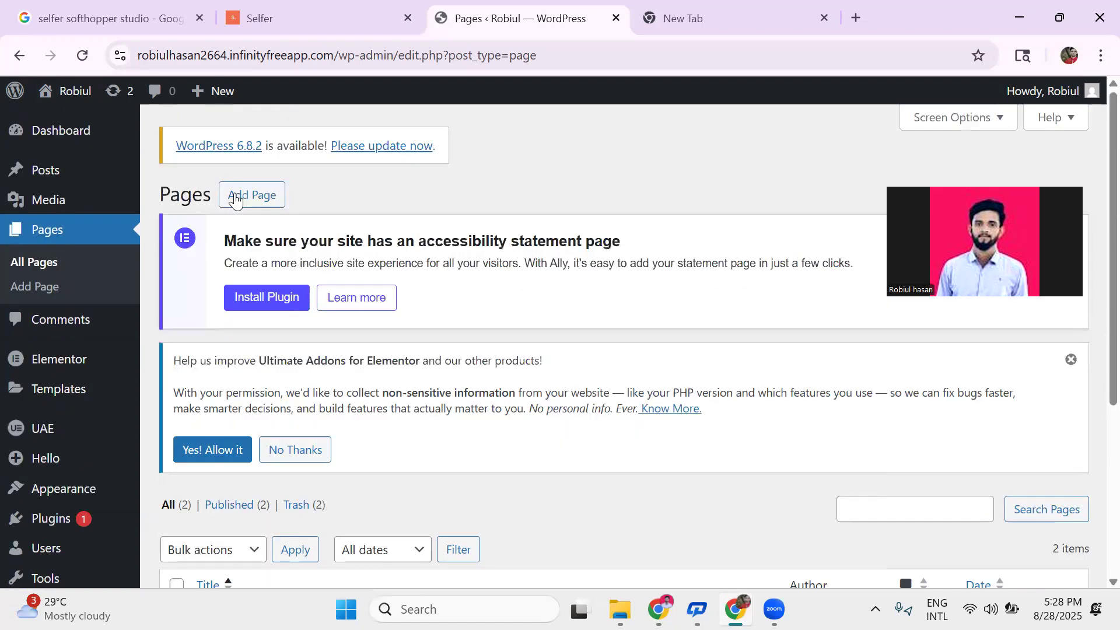
pyautogui.click(236, 196)
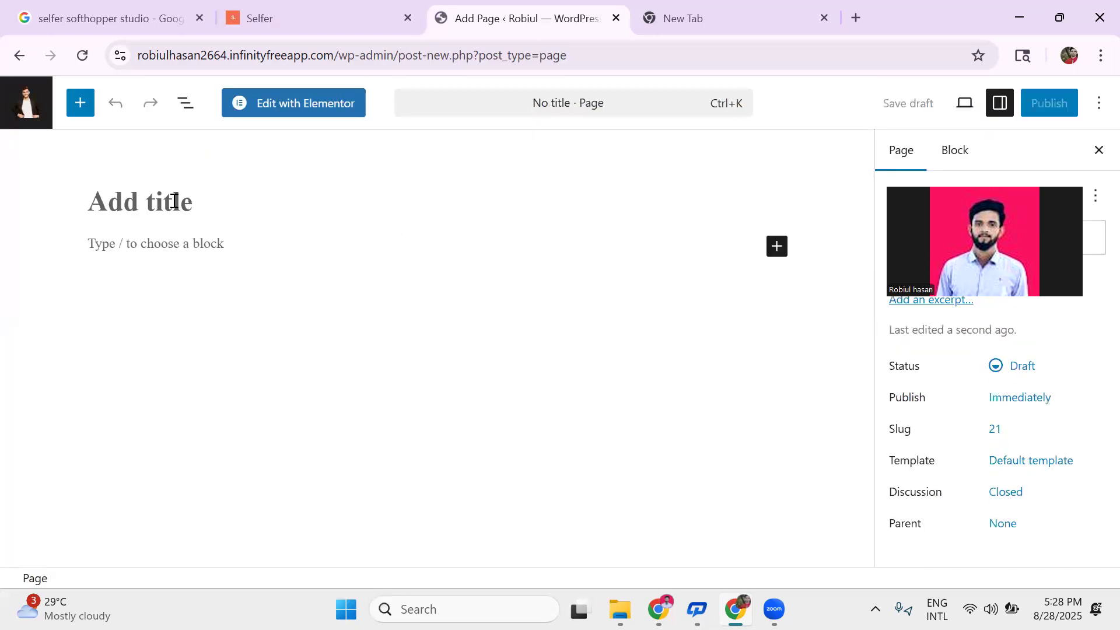
# Title the new page "Privacy Policy".
pyautogui.click(158, 198)
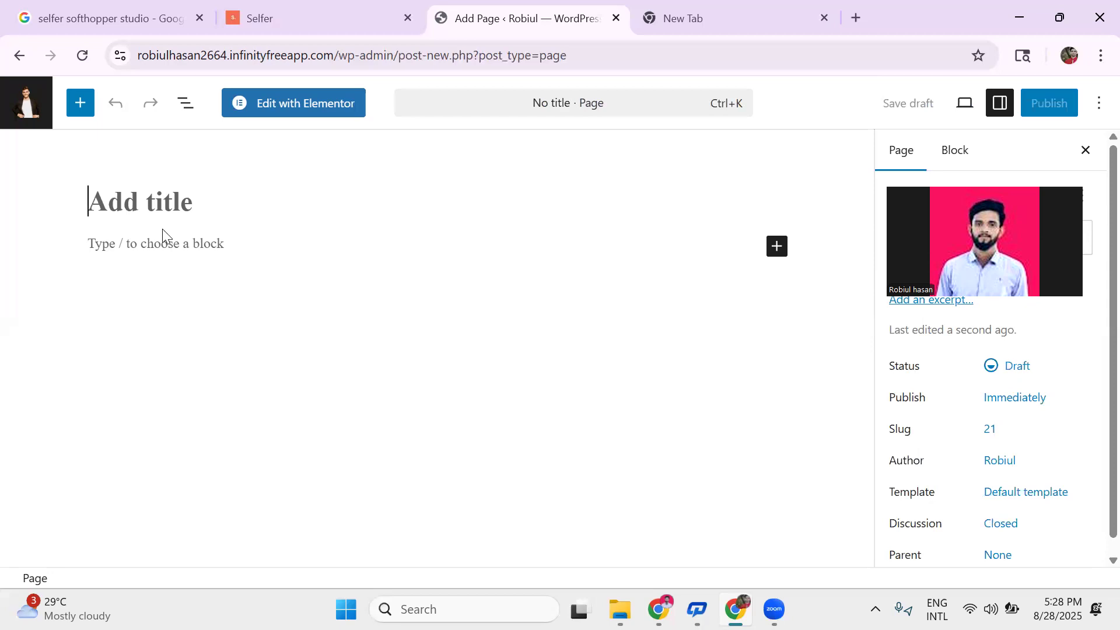
pyautogui.write('Pr')
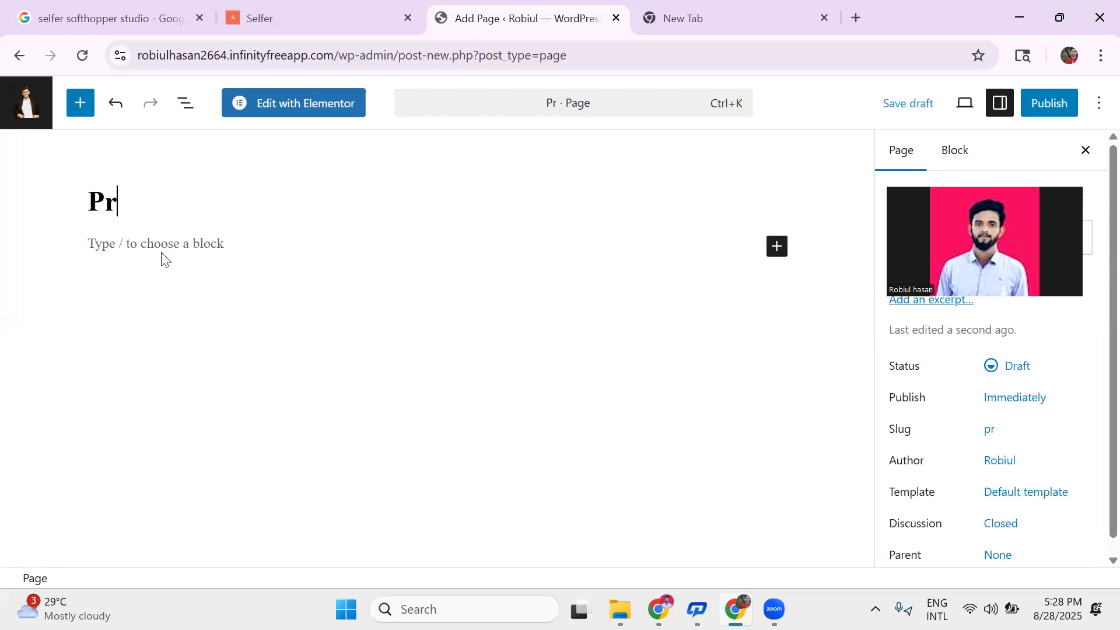
pyautogui.write('iv')
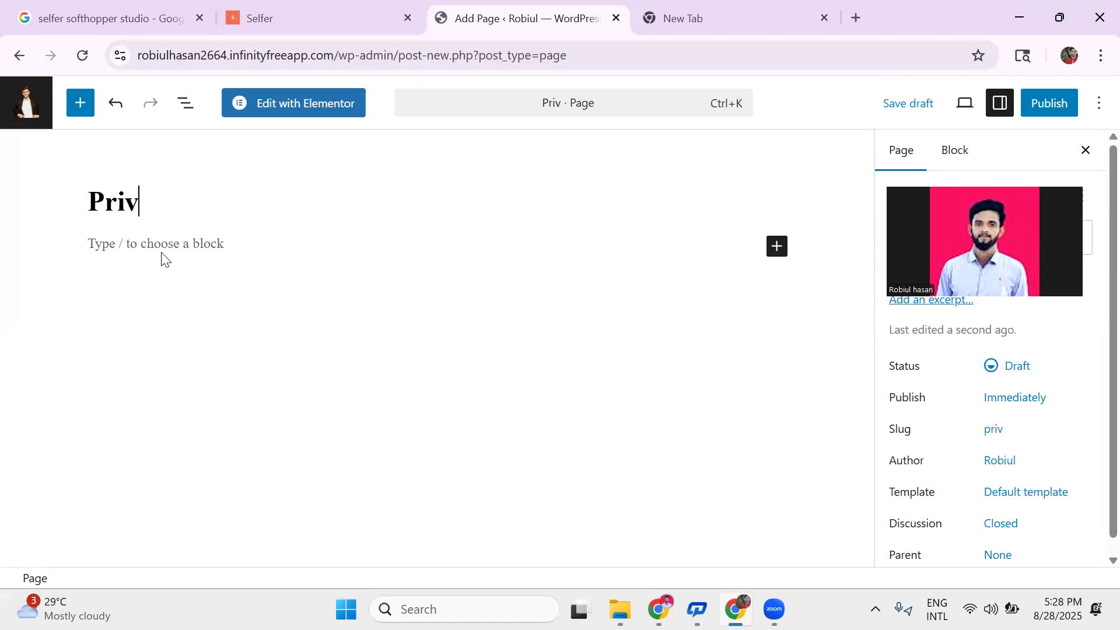
pyautogui.write('acy ')
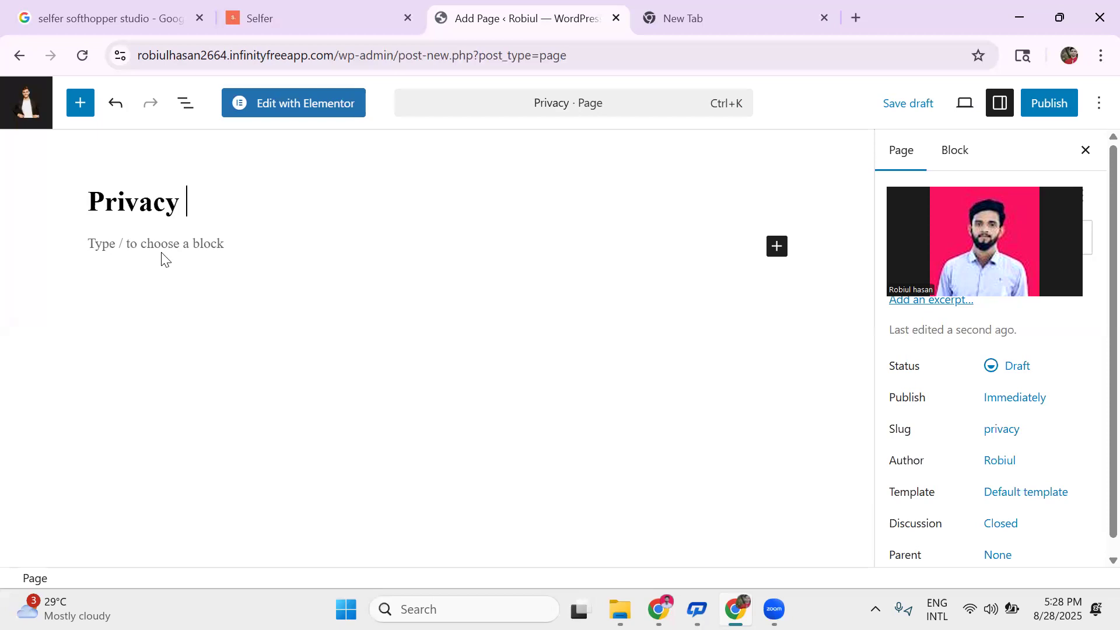
pyautogui.write('P')
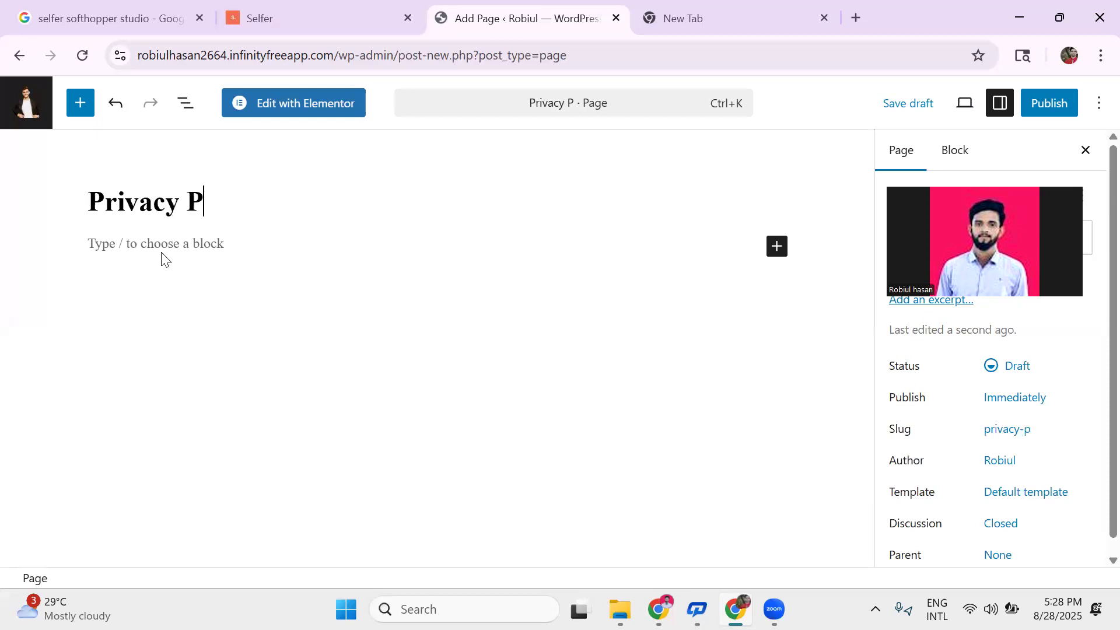
pyautogui.write('o')
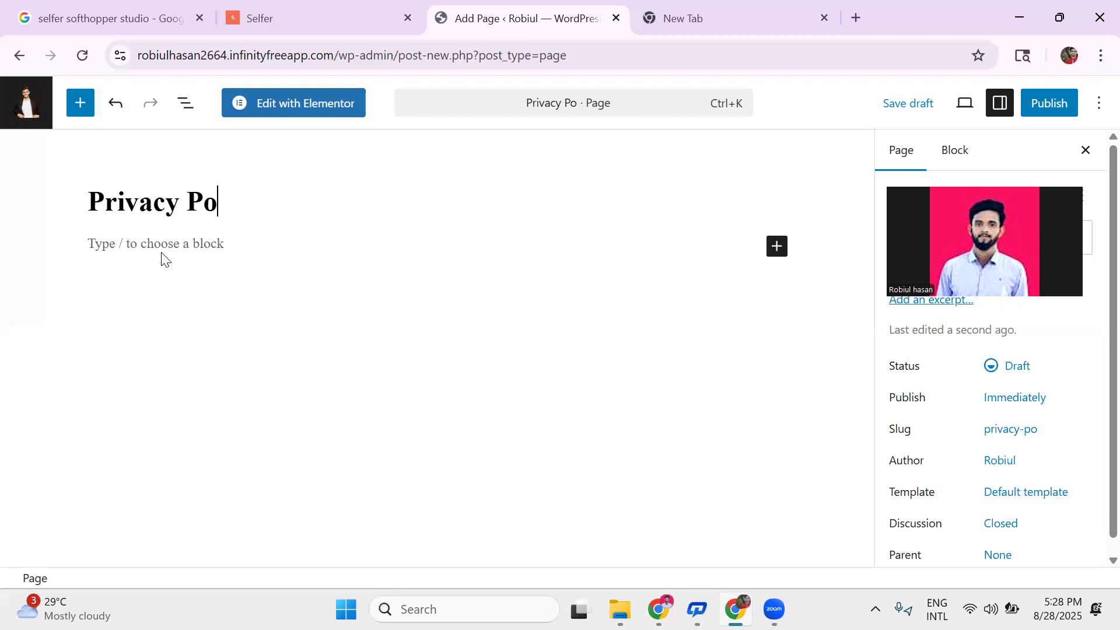
pyautogui.write('l')
pyautogui.press('BackSpace')
pyautogui.write('lo')
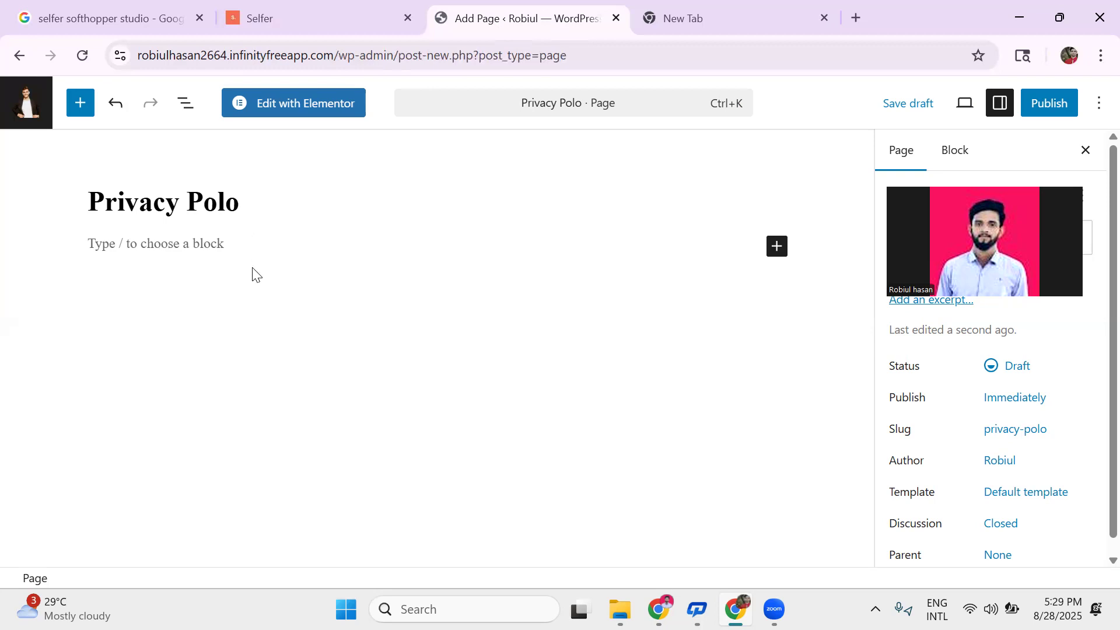
pyautogui.press('XF86AudioMute')
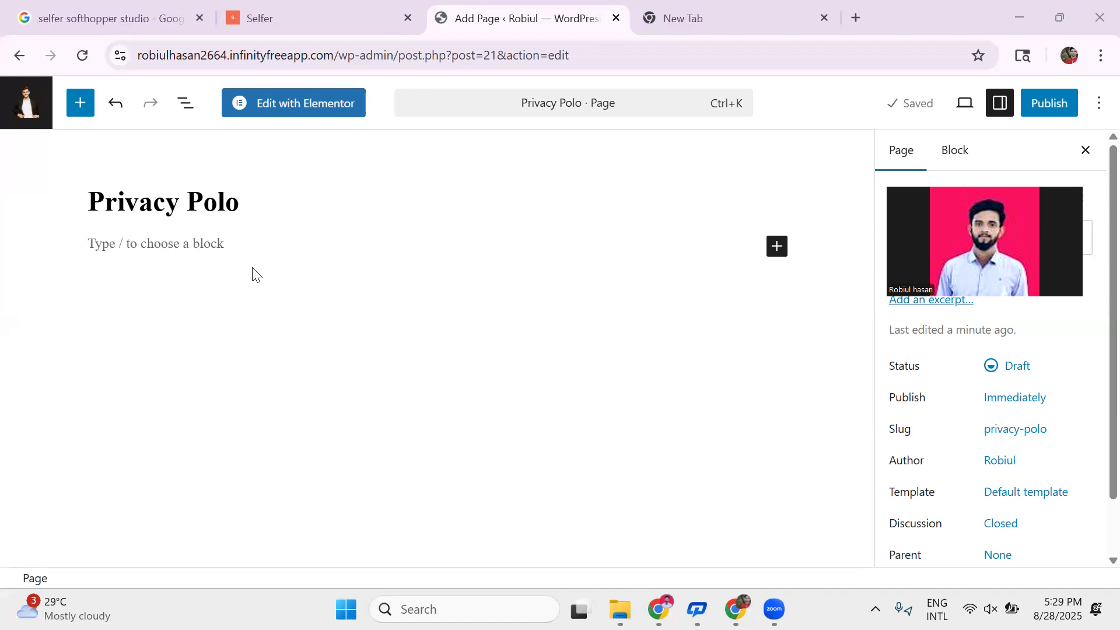
pyautogui.click(238, 208)
pyautogui.press('BackSpace')
pyautogui.press('BackSpace')
pyautogui.write('licy')
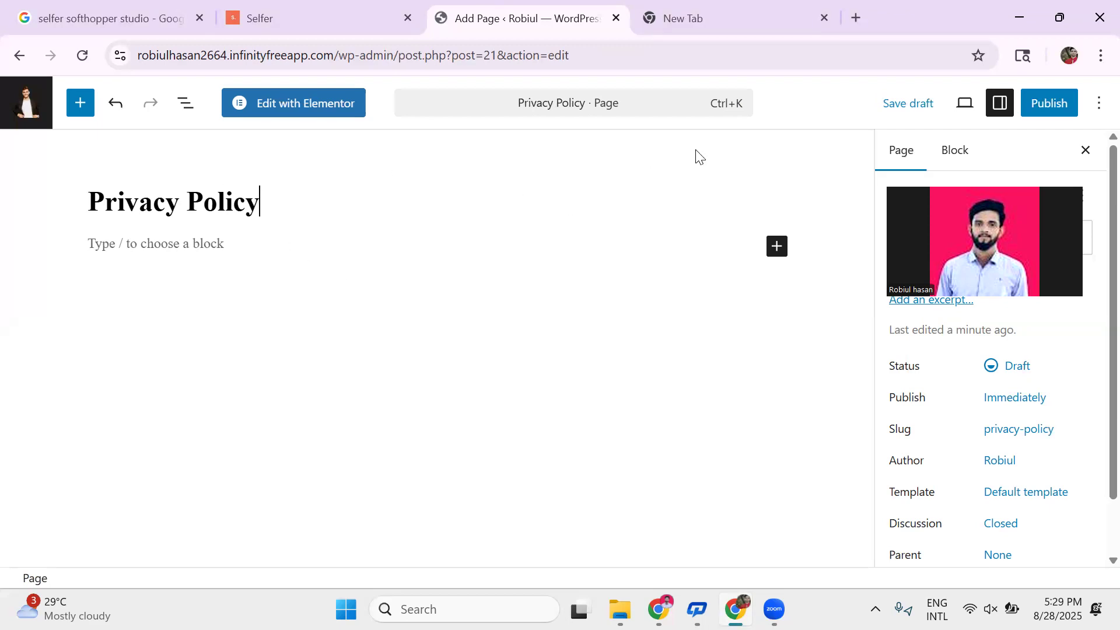
pyautogui.press('XF86AudioMute')
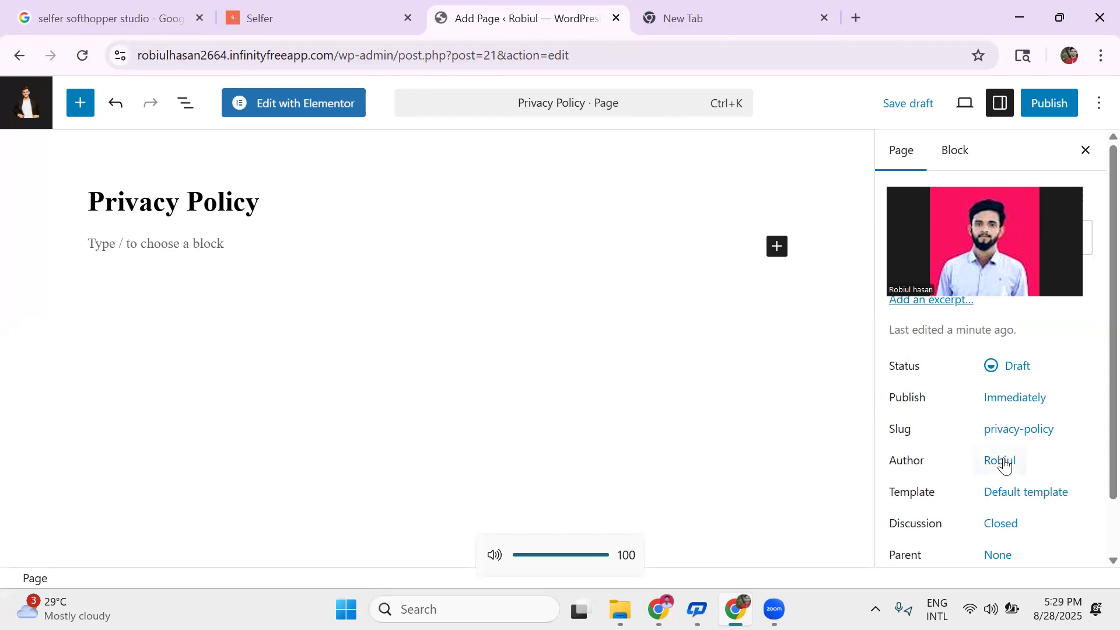
# Set the Privacy Policy page's template to Elementor Full Width and publish the page.
pyautogui.click(1026, 501)
pyautogui.click(794, 474)
pyautogui.click(770, 548)
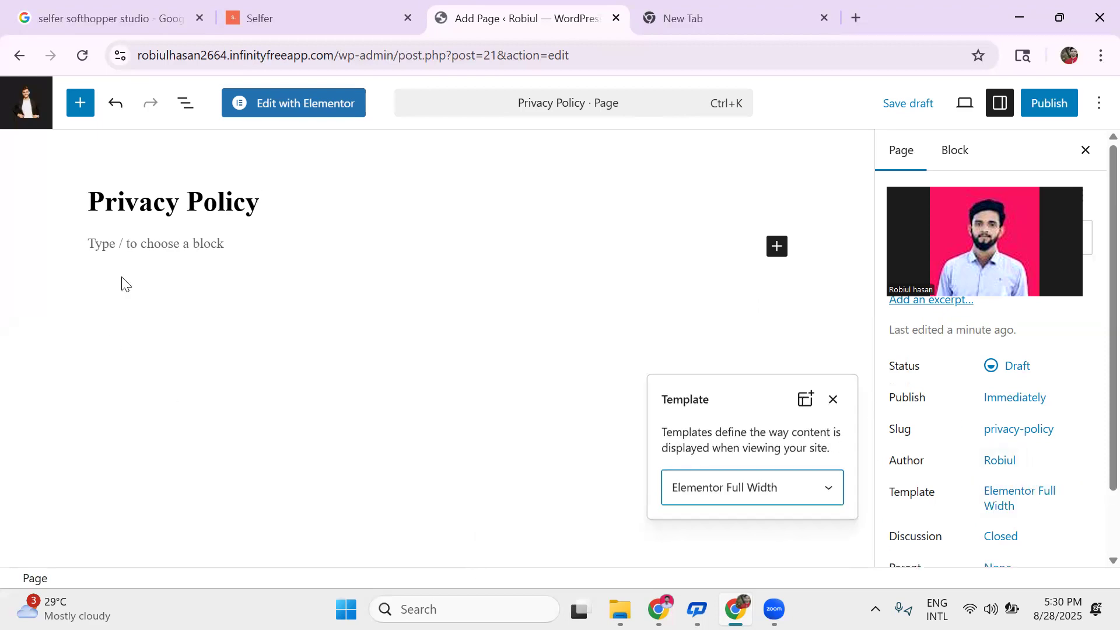
pyautogui.click(1049, 103)
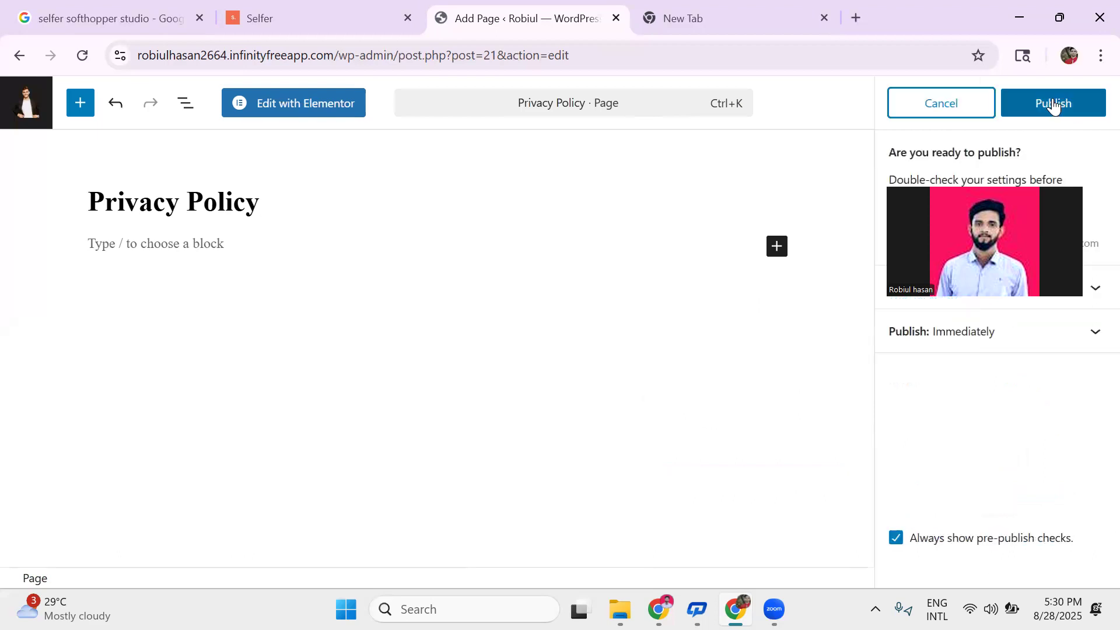
pyautogui.click(1049, 103)
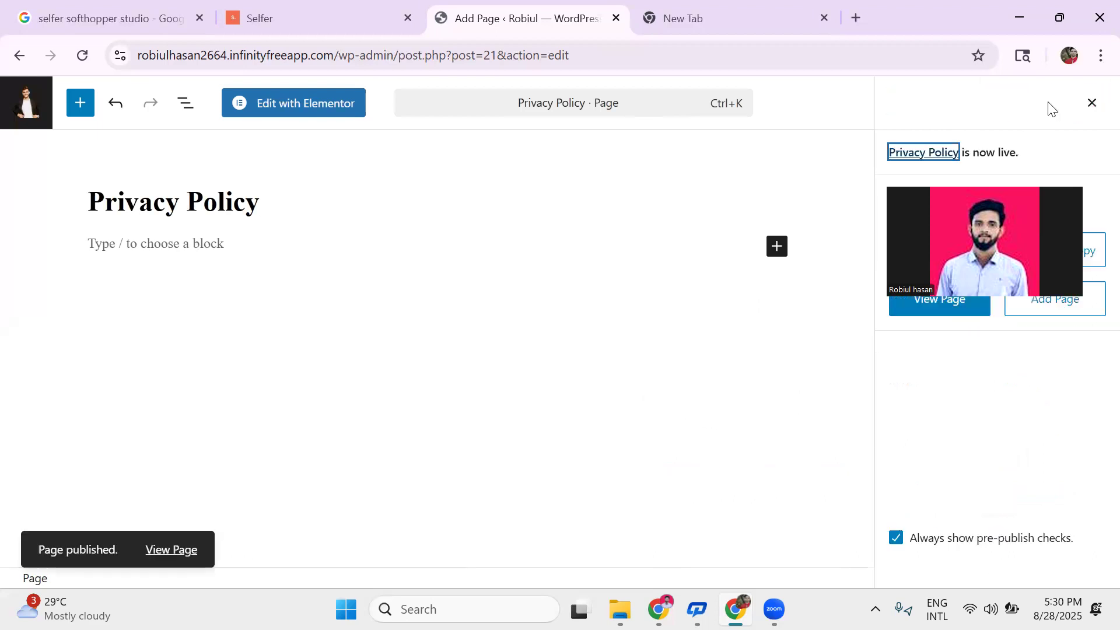
# Go back to the pages list, review the published pages, and compare them with the Selfer site's navigation.
pyautogui.click(23, 106)
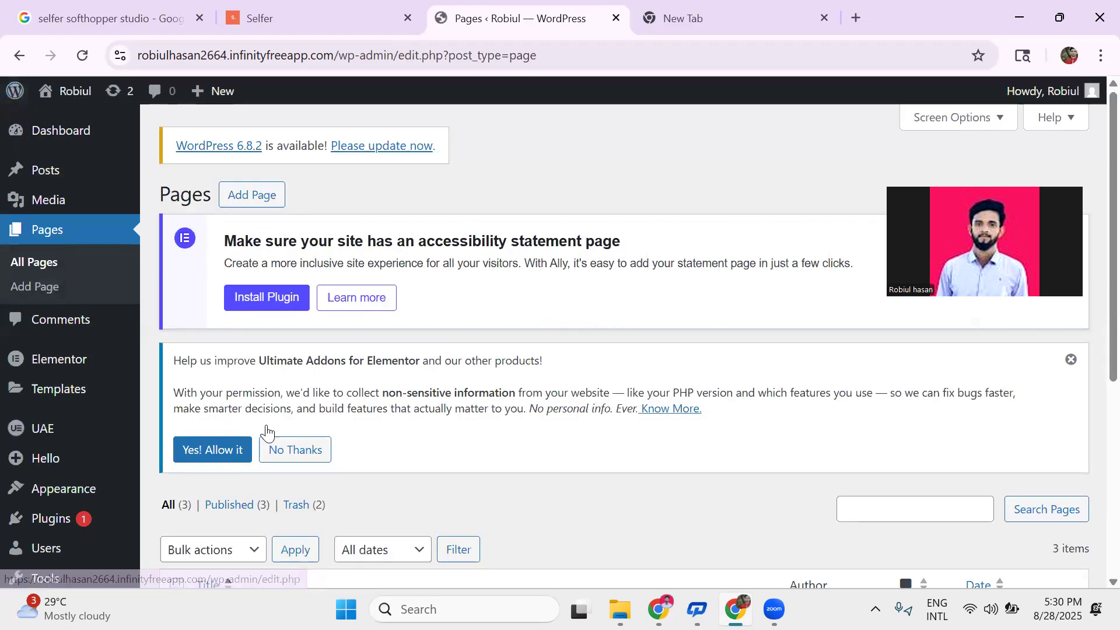
pyautogui.scroll(-6, 266, 432)
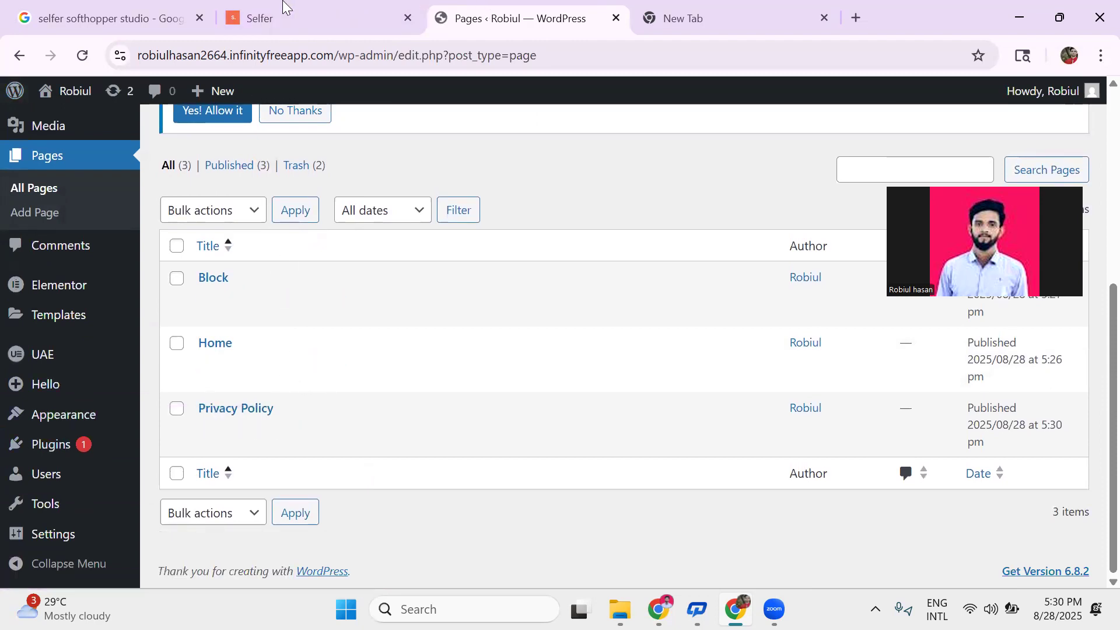
pyautogui.click(303, 19)
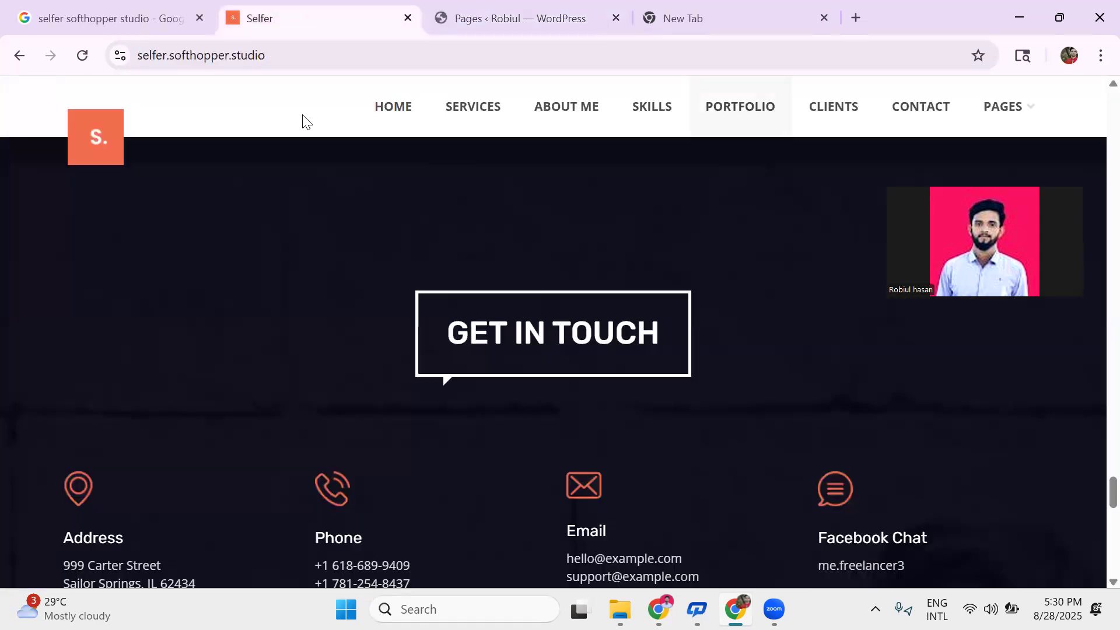
pyautogui.click(492, 24)
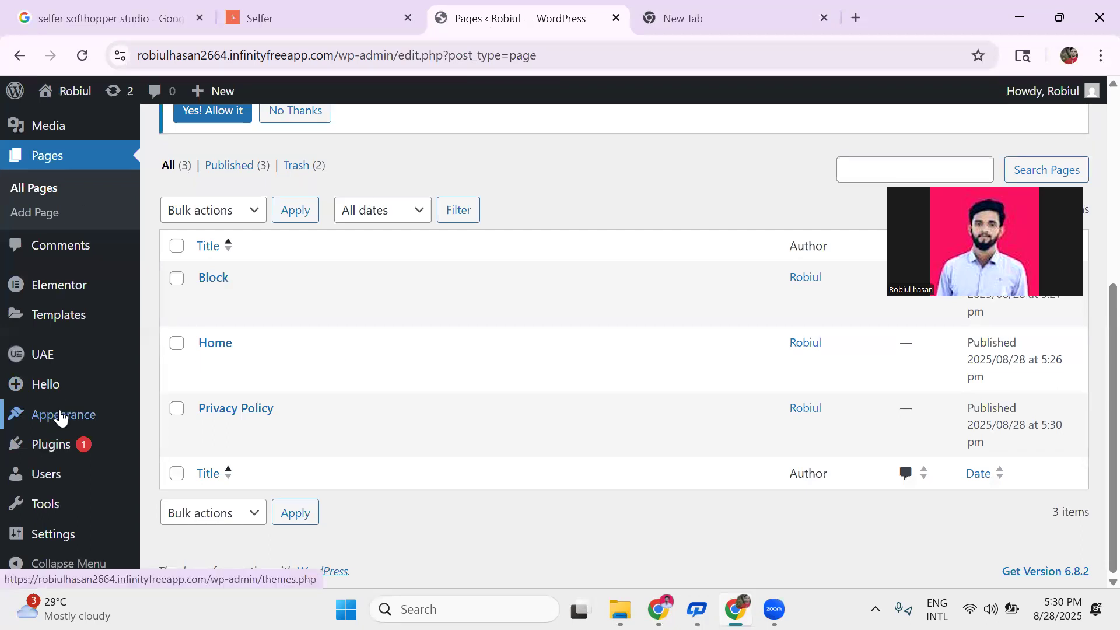
# Create a navigation menu named "Header Manu" with Header as its display location.
pyautogui.moveTo(63, 417)
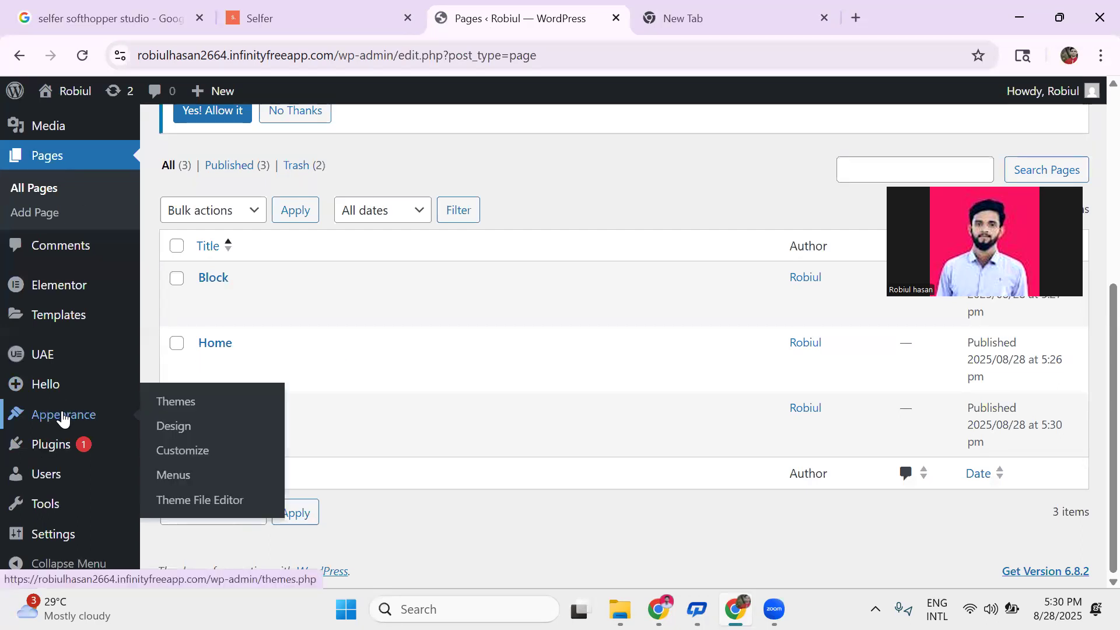
pyautogui.click(195, 485)
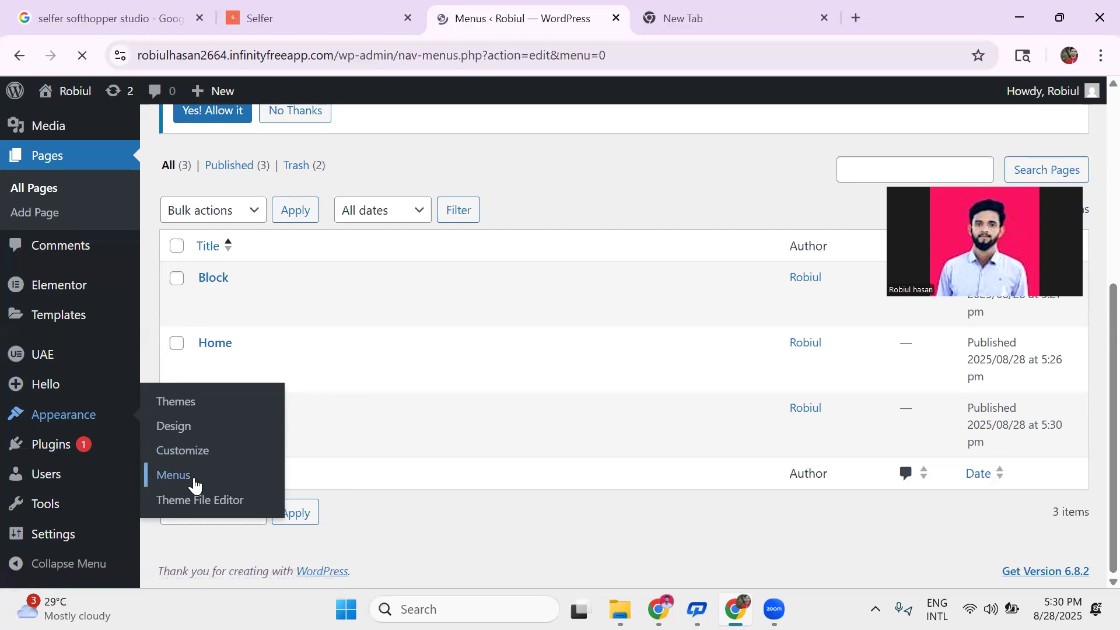
pyautogui.scroll(-3, 305, 442)
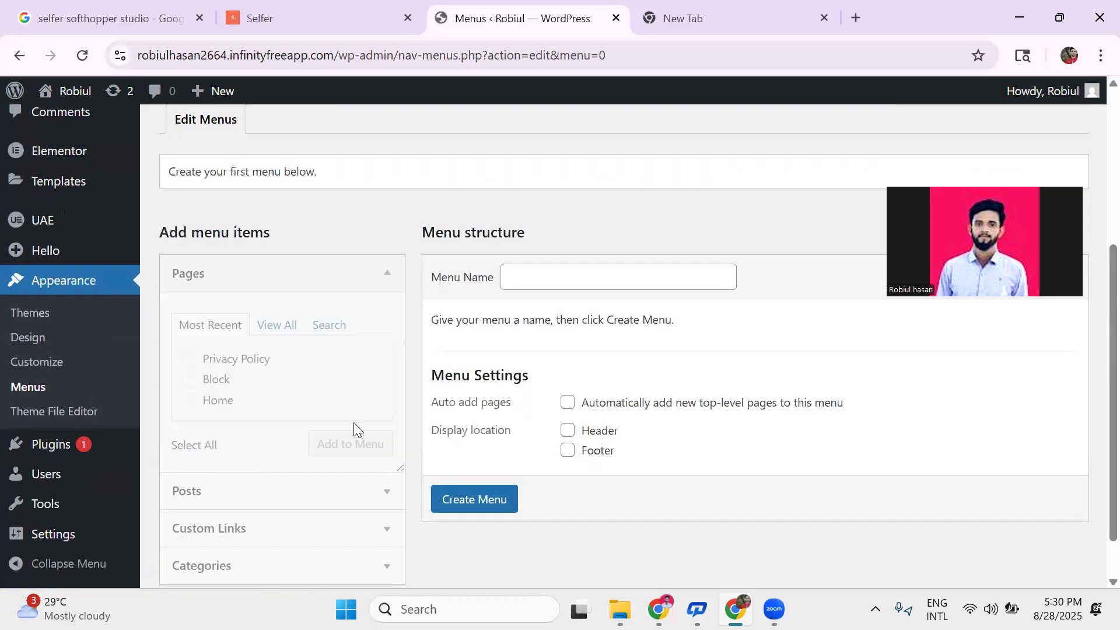
pyautogui.scroll(1, 353, 422)
pyautogui.click(546, 372)
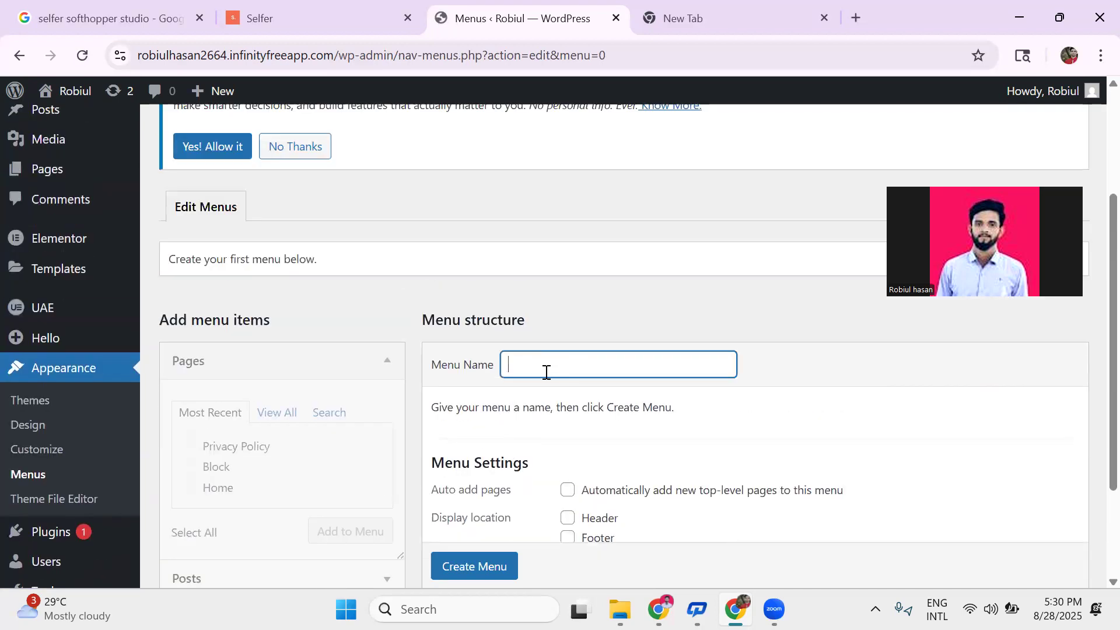
pyautogui.write('Header Manu')
pyautogui.scroll(-3, 563, 483)
pyautogui.click(568, 378)
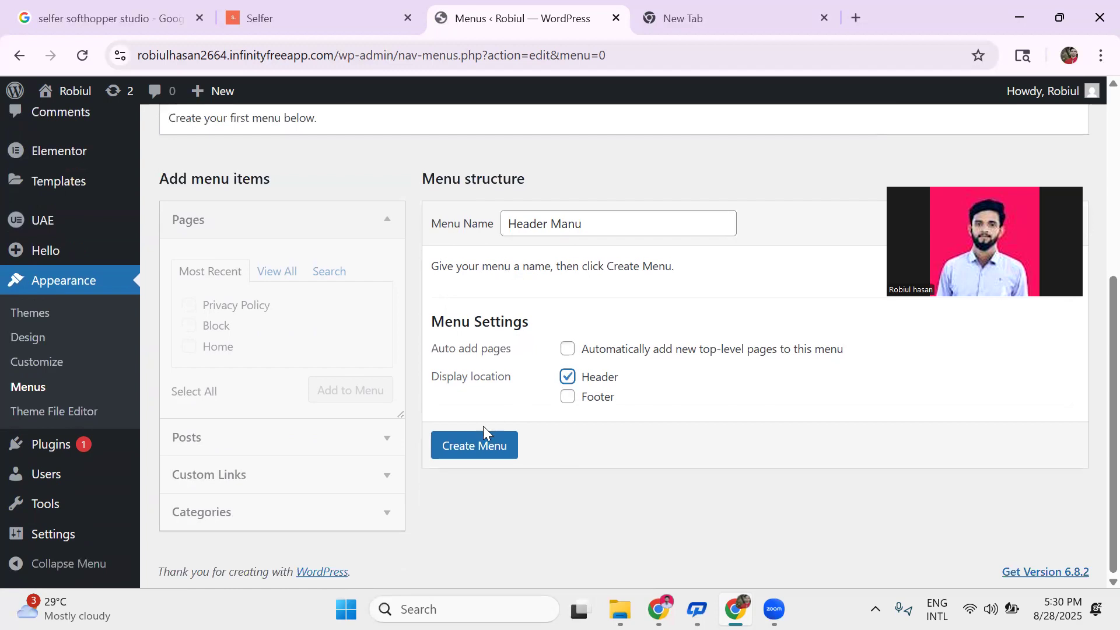
pyautogui.click(471, 450)
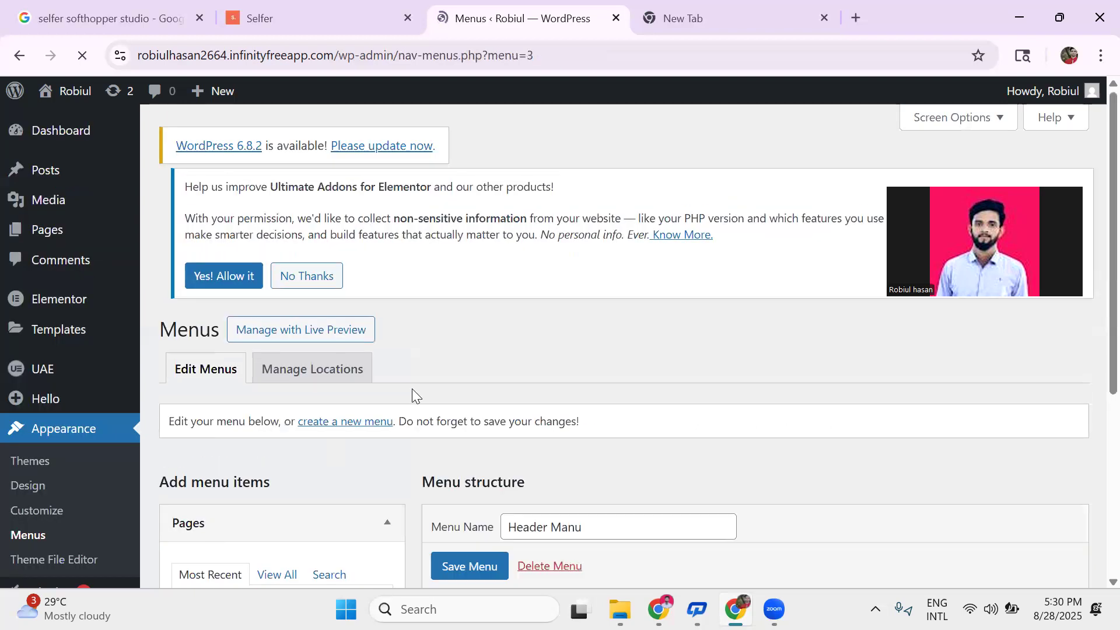
# Add the Home page to the Header Manu menu.
pyautogui.scroll(-3, 412, 388)
pyautogui.scroll(-3, 523, 351)
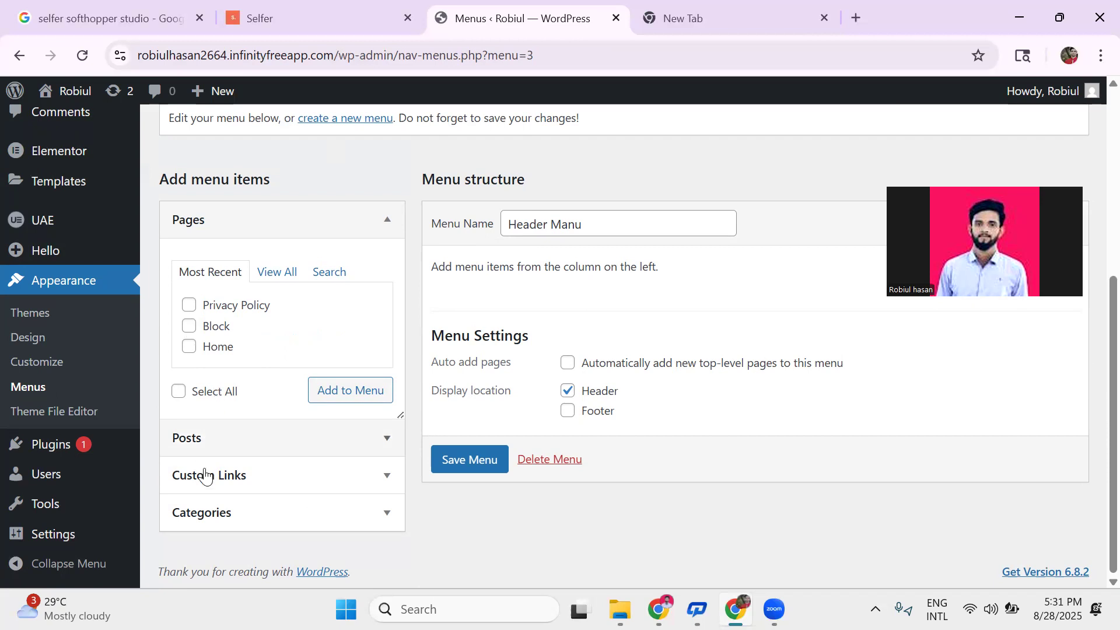
pyautogui.click(189, 347)
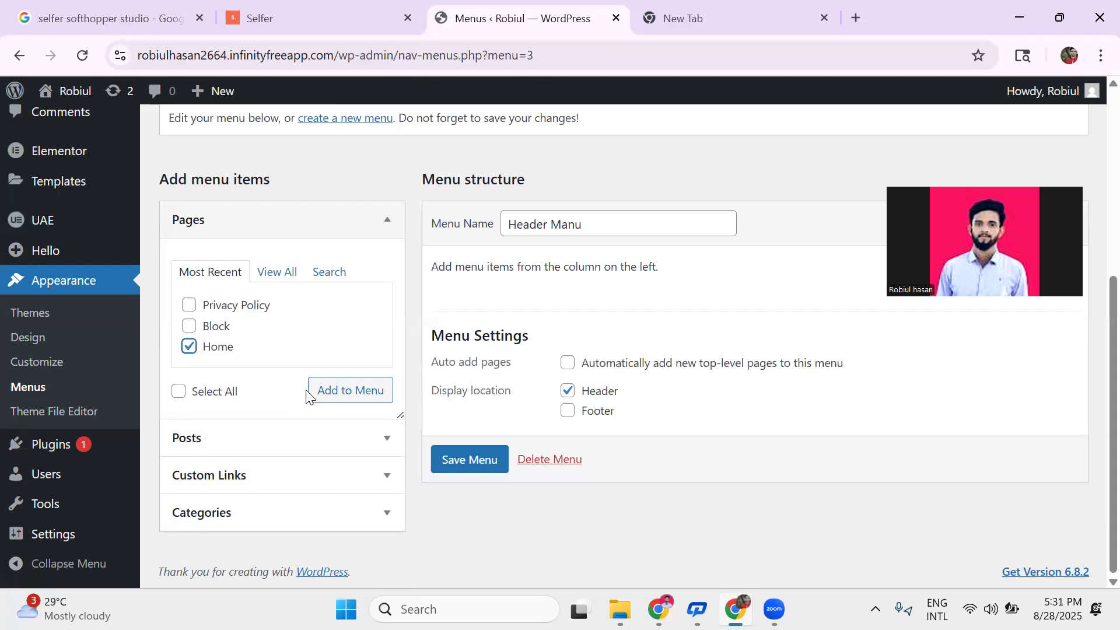
pyautogui.click(328, 397)
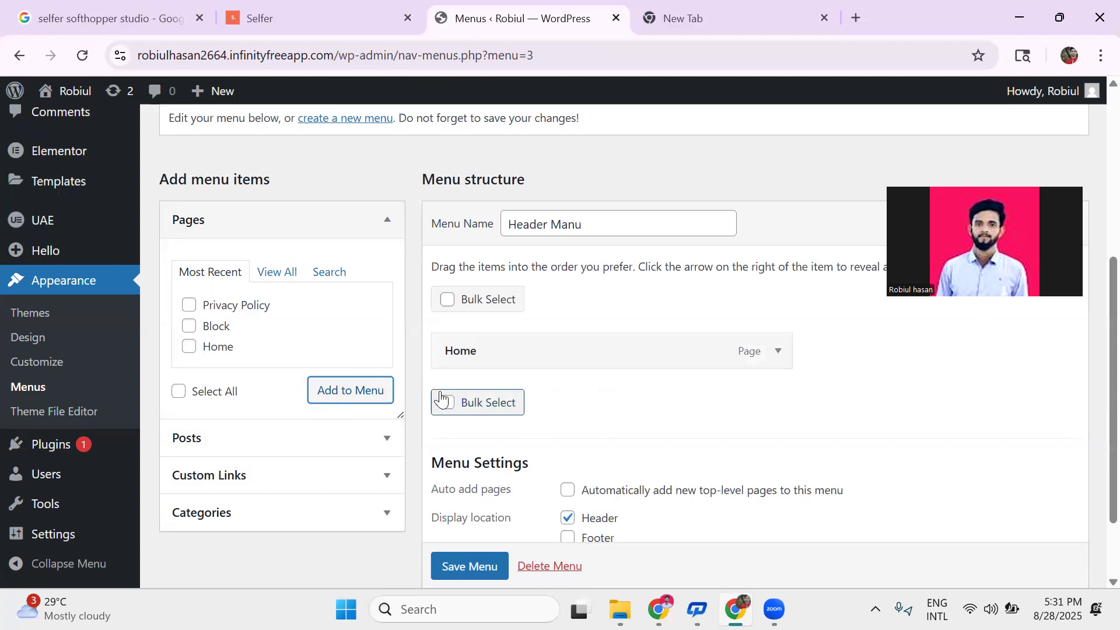
# Start a custom link menu item and enter "About" as its link text.
pyautogui.click(354, 478)
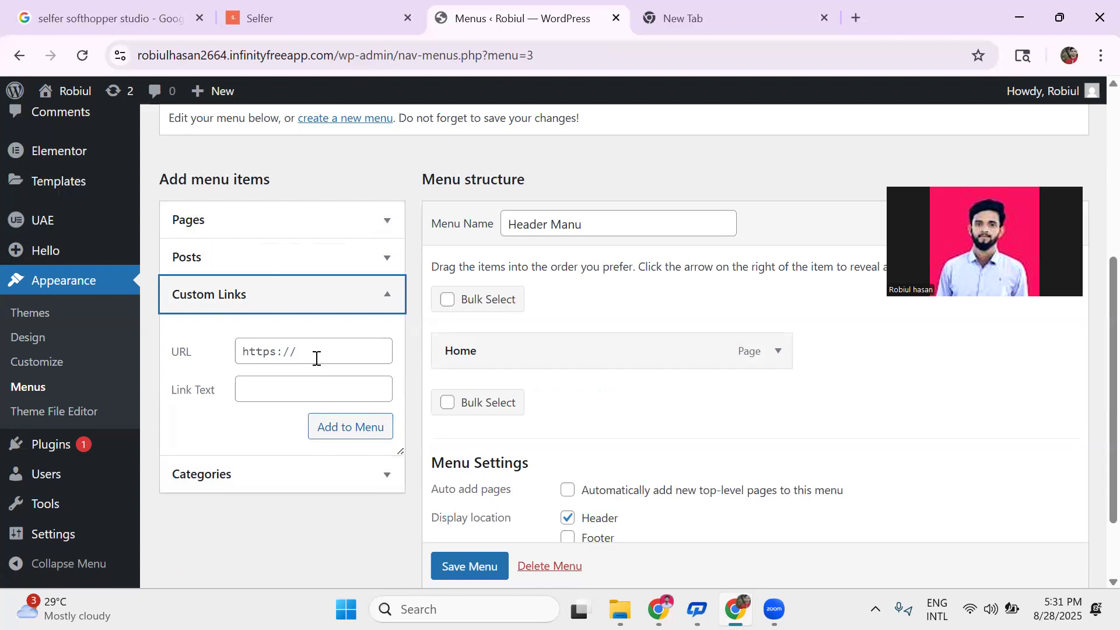
pyautogui.click(307, 387)
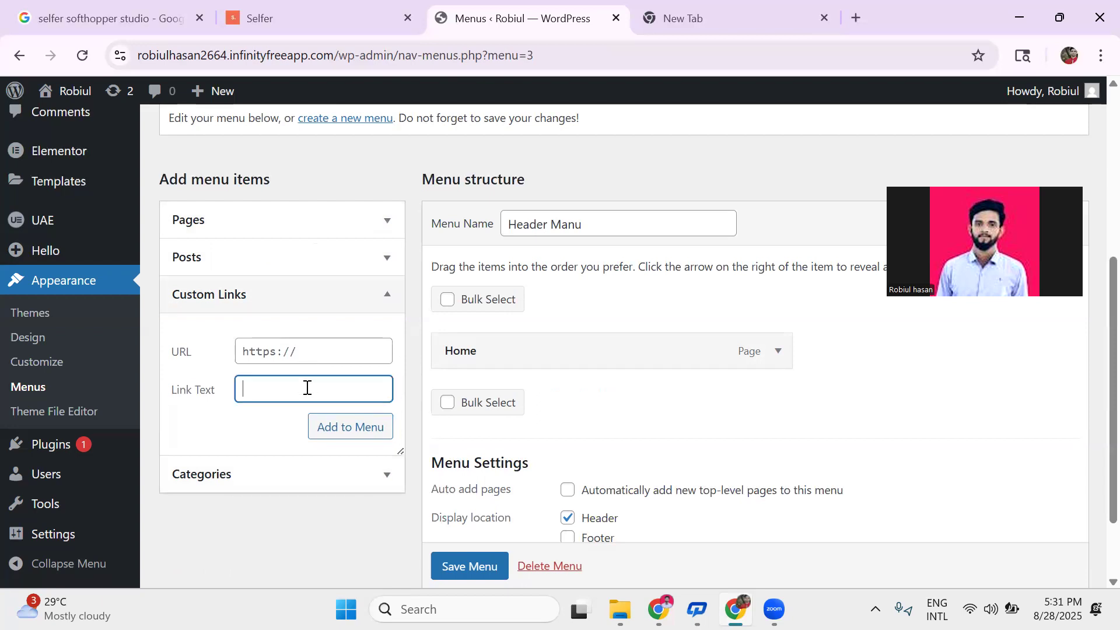
pyautogui.write('A')
pyautogui.write('nout')
pyautogui.press('BackSpace')
pyautogui.press('BackSpace')
pyautogui.press('BackSpace')
pyautogui.press('BackSpace')
pyautogui.write('bout')
# Set the About link's URL to #About, reusing the link text, and add it to the menu.
pyautogui.click(302, 347)
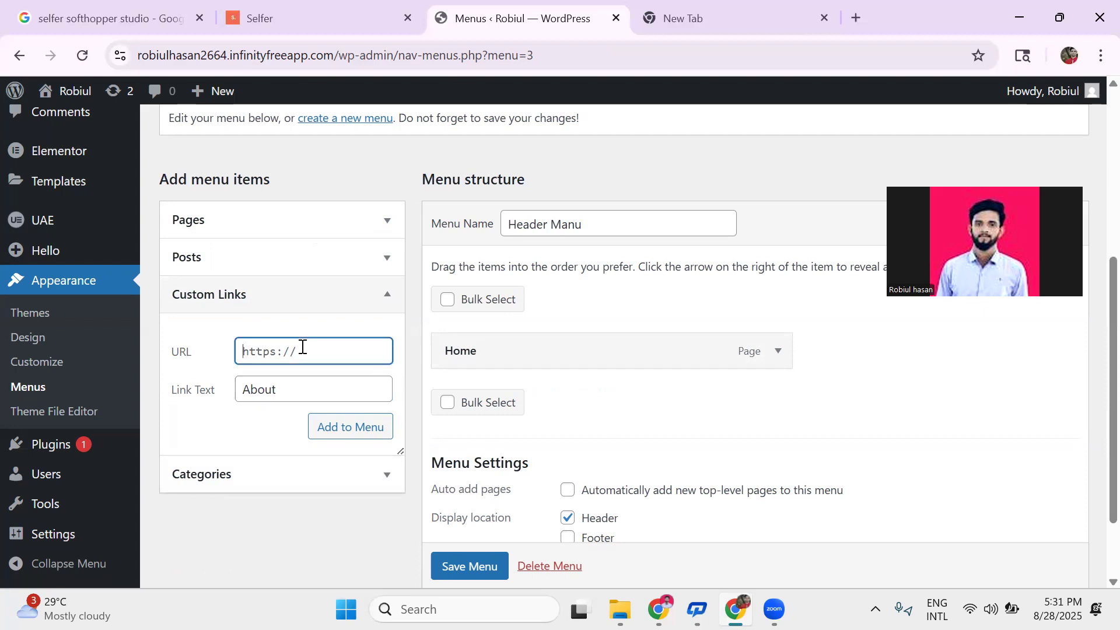
pyautogui.write('#A')
pyautogui.moveTo(296, 396); pyautogui.dragTo(241, 399)
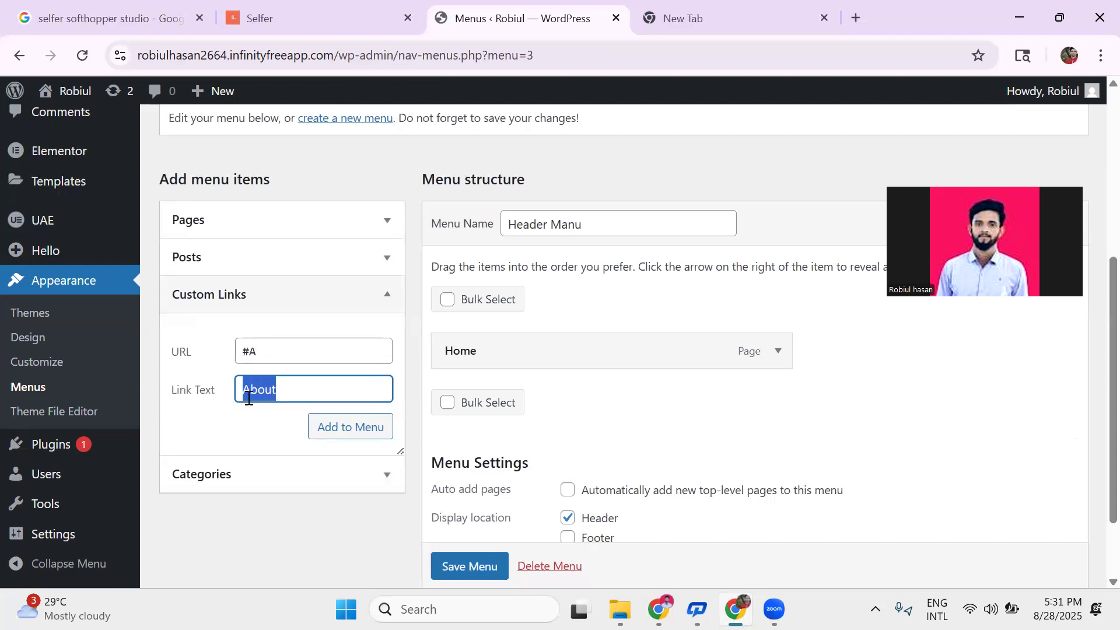
pyautogui.rightClick(242, 394)
pyautogui.click(290, 252)
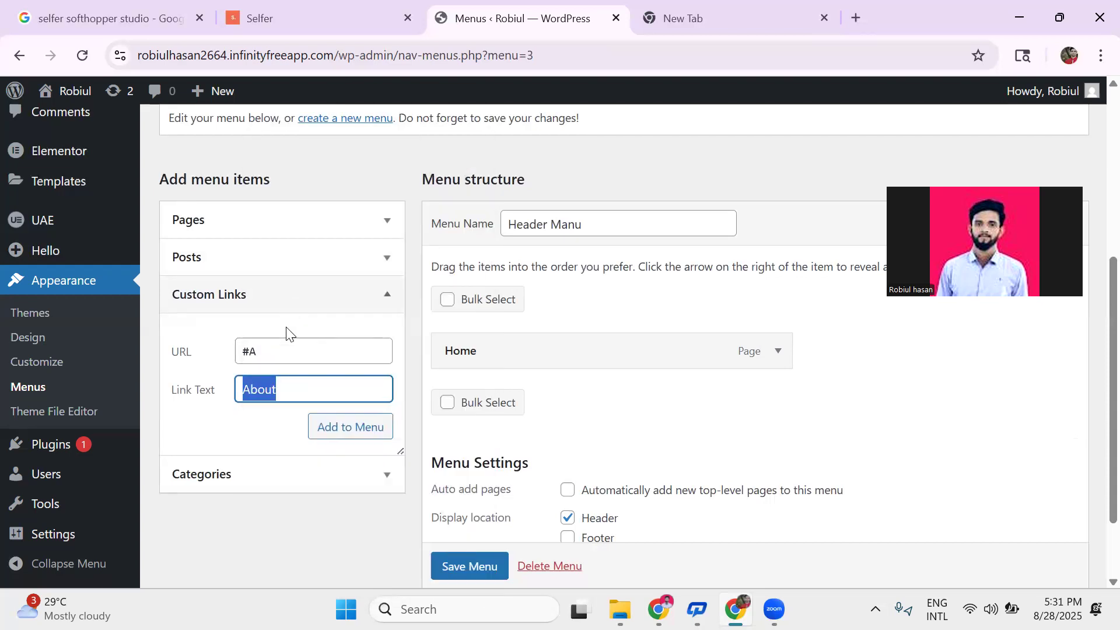
pyautogui.click(265, 357)
pyautogui.press('BackSpace')
pyautogui.rightClick(265, 357)
pyautogui.click(294, 389)
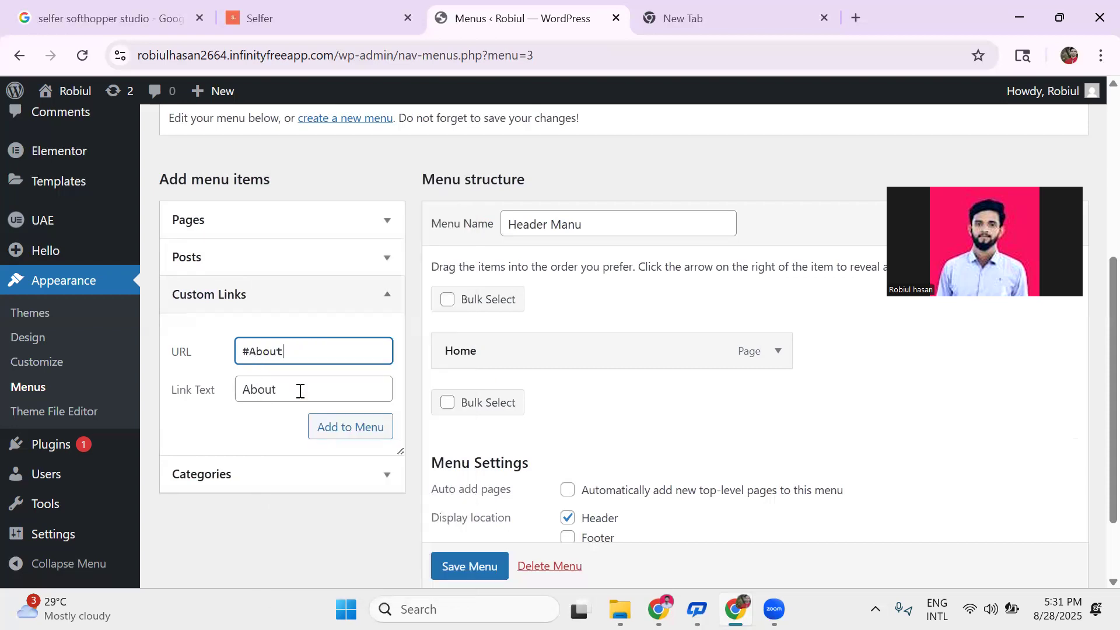
pyautogui.click(342, 435)
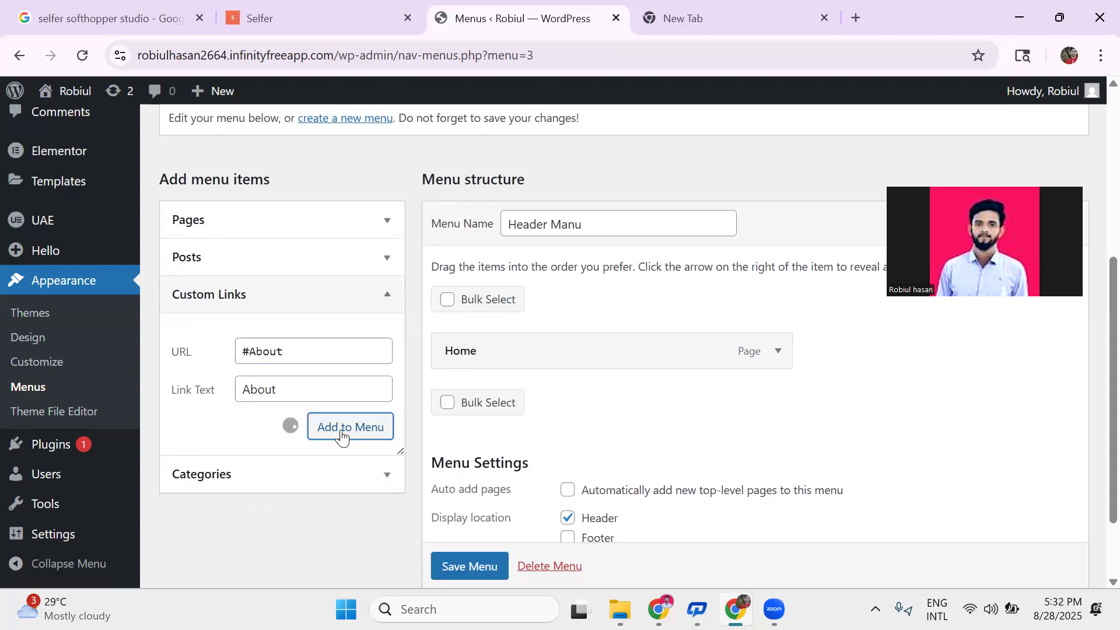
# Add a custom link with the text "Services" and the URL #Services to the menu.
pyautogui.click(293, 384)
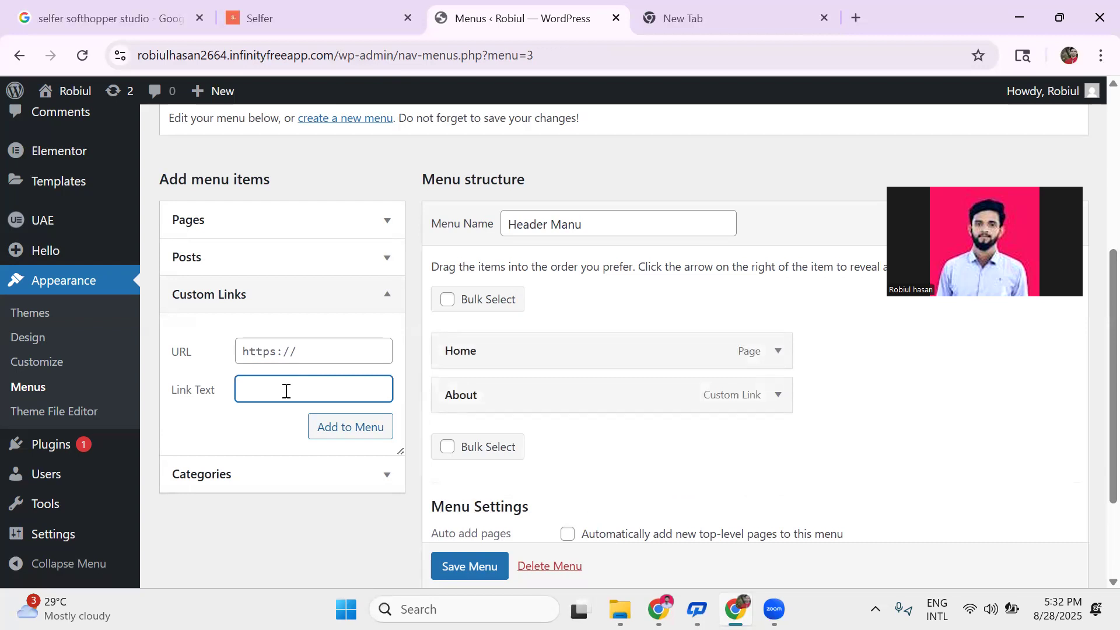
pyautogui.write('Services')
pyautogui.moveTo(286, 391); pyautogui.dragTo(237, 398)
pyautogui.rightClick(242, 393)
pyautogui.click(276, 251)
pyautogui.click(294, 351)
pyautogui.hotkey('ctrl', 'a')
pyautogui.write('#')
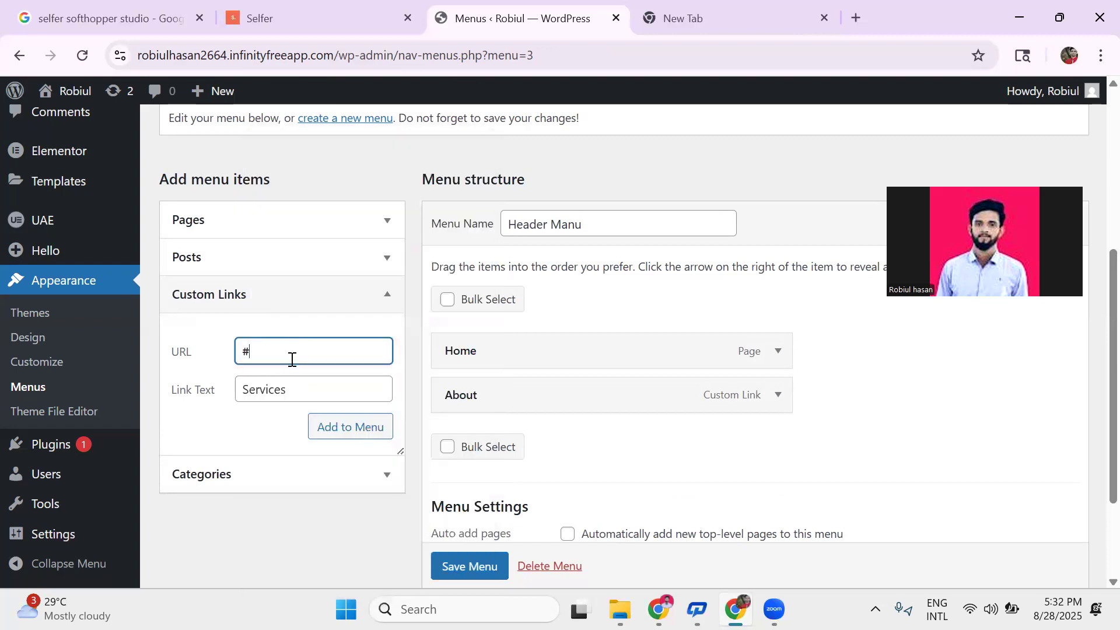
pyautogui.rightClick(286, 358)
pyautogui.click(315, 389)
pyautogui.click(350, 428)
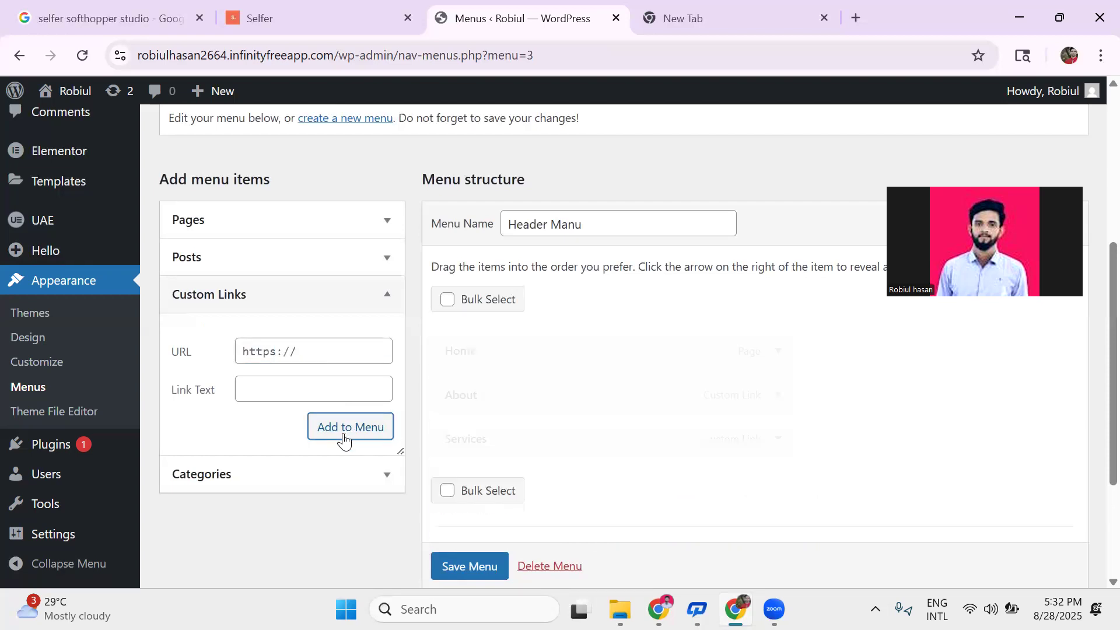
# Check the Selfer site's navigation and enter "Skill" as the link text of the next custom link.
pyautogui.click(280, 389)
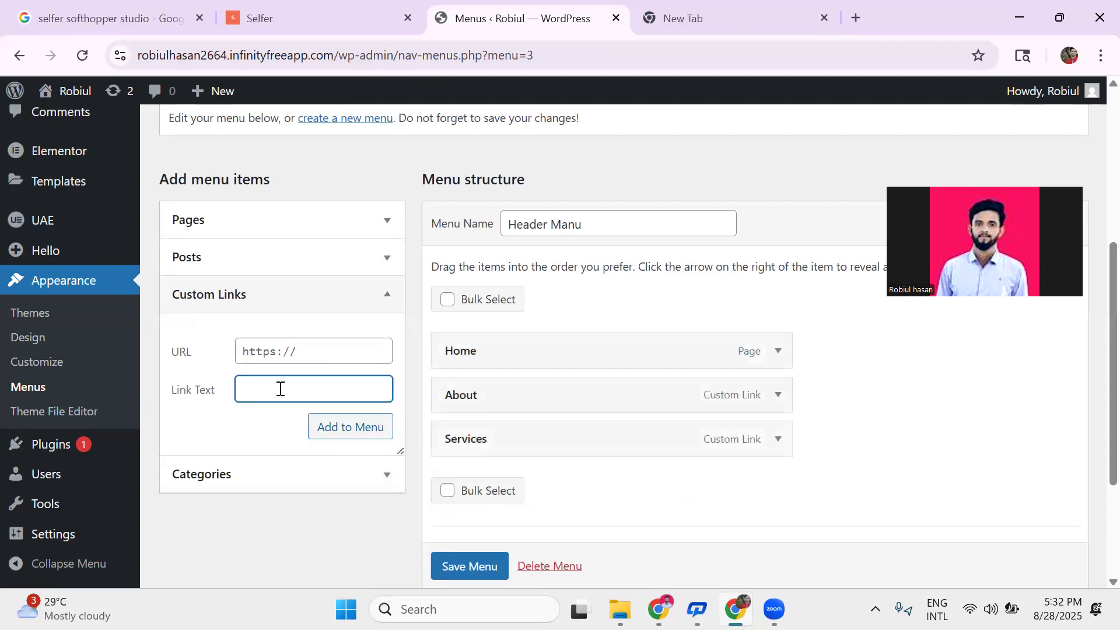
pyautogui.click(337, 11)
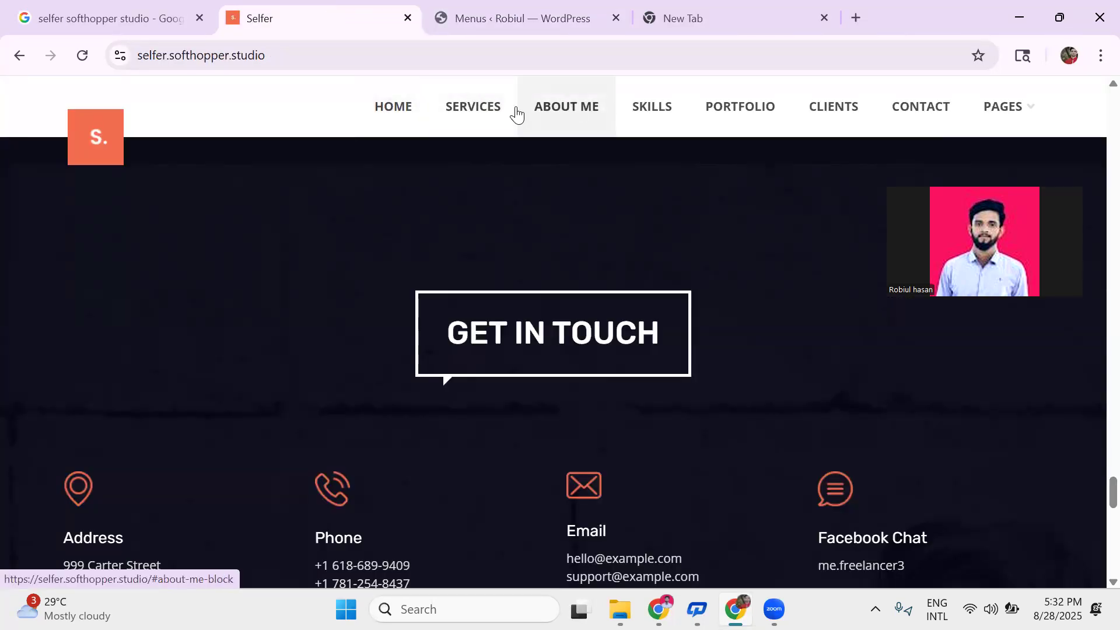
pyautogui.click(488, 19)
pyautogui.write('Sk')
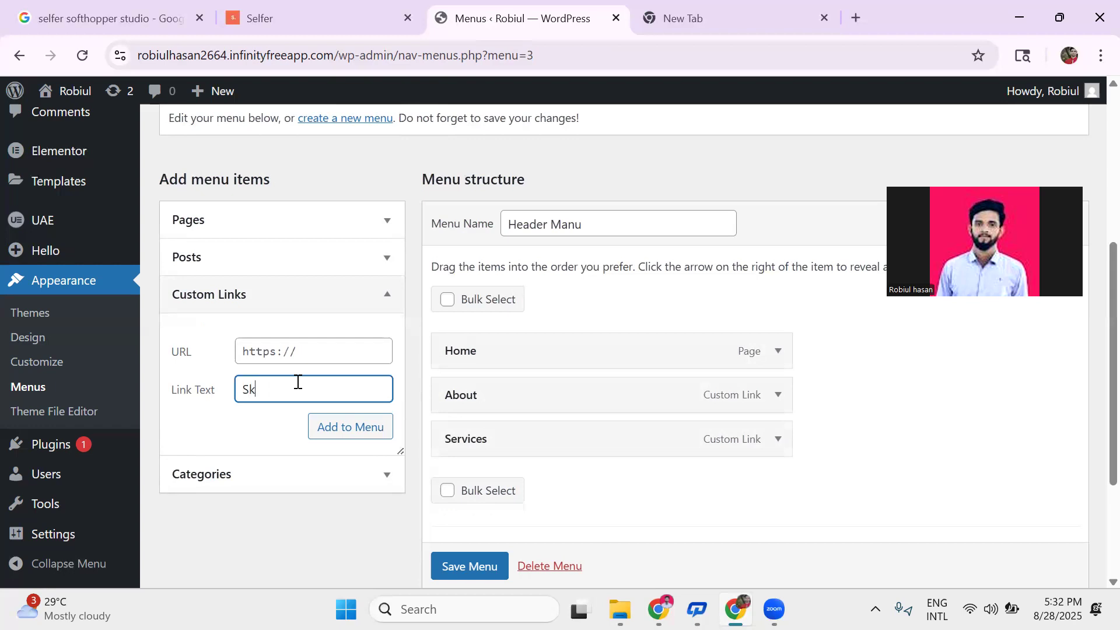
pyautogui.write('uills')
pyautogui.press('BackSpace')
pyautogui.write('S')
pyautogui.press('BackSpace')
pyautogui.press('BackSpace')
pyautogui.press('BackSpace')
pyautogui.write('kills')
# Copy the Skill link text into the URL as #Skill and add the link to the menu.
pyautogui.doubleClick(252, 387)
pyautogui.rightClick(263, 389)
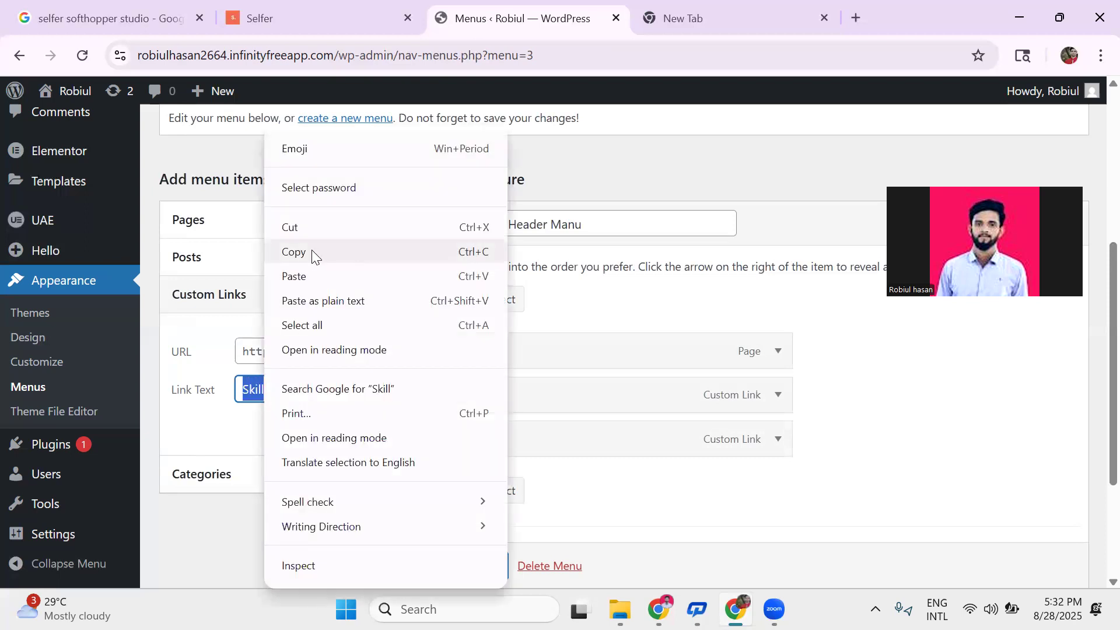
pyautogui.click(311, 251)
pyautogui.click(294, 352)
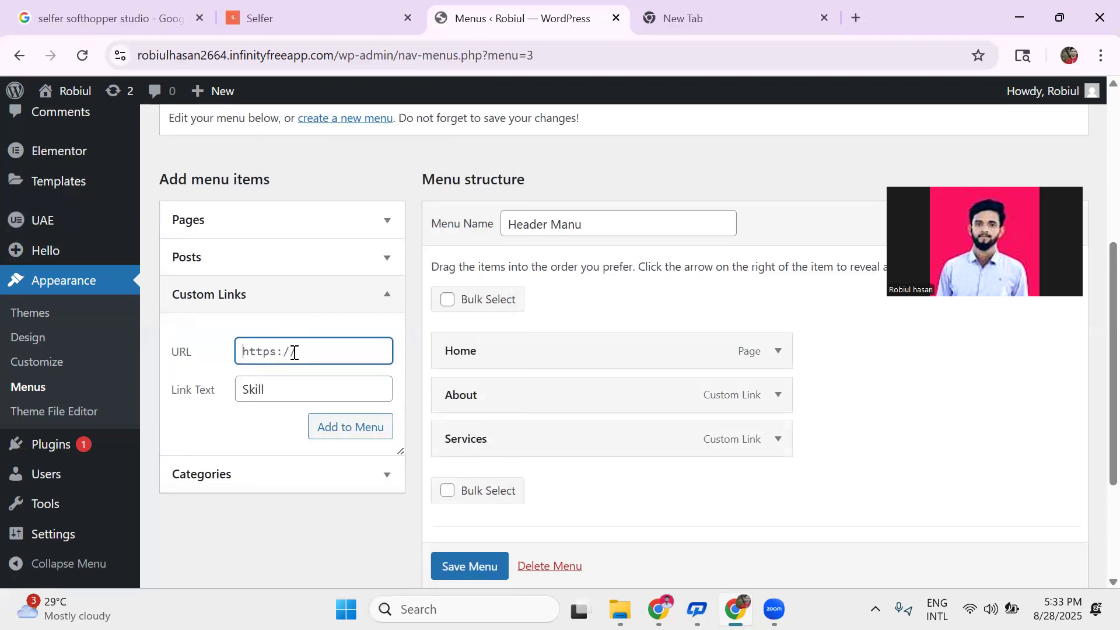
pyautogui.write('#')
pyautogui.press('BackSpace')
pyautogui.write('#')
pyautogui.rightClick(288, 348)
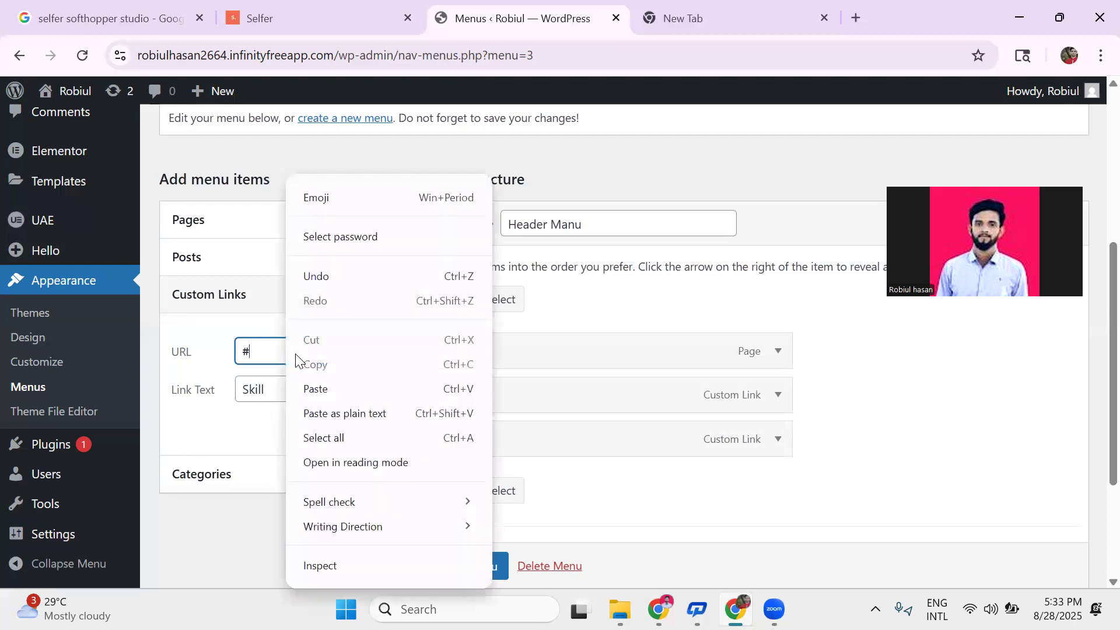
pyautogui.click(318, 388)
pyautogui.click(335, 427)
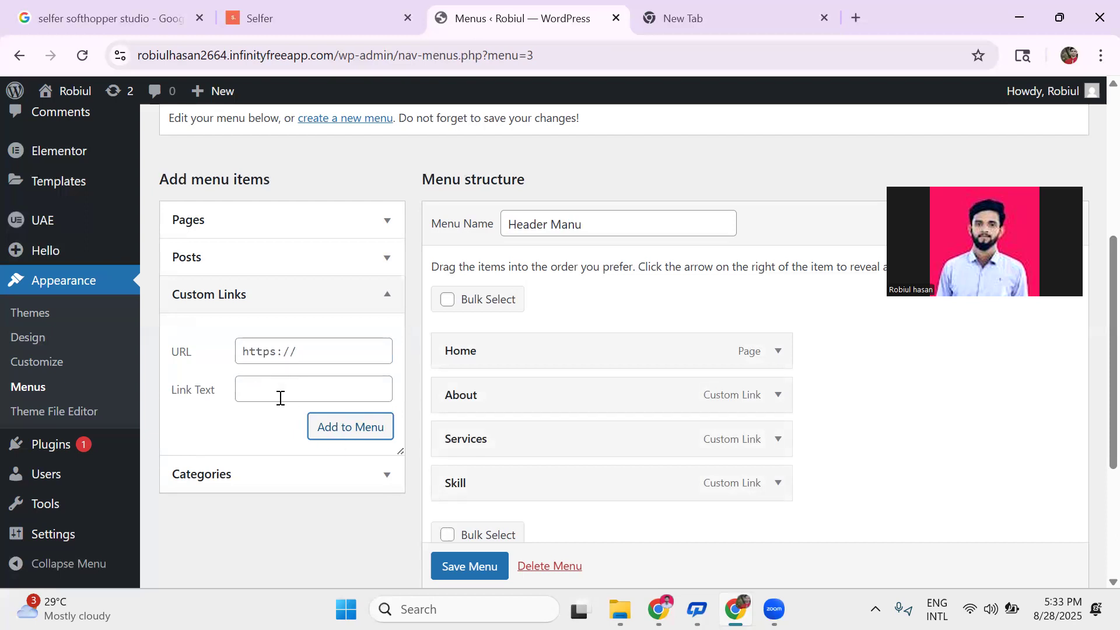
# Consult the Selfer site's navigation again and enter "Testimonials" as the next custom link's text.
pyautogui.click(294, 8)
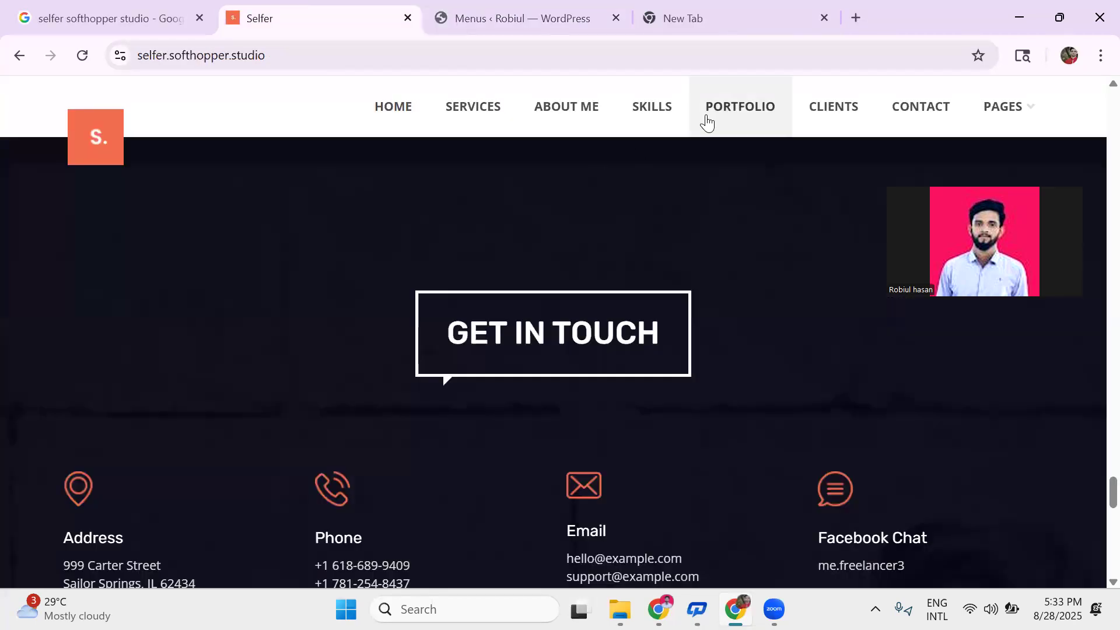
pyautogui.click(473, 11)
pyautogui.click(274, 384)
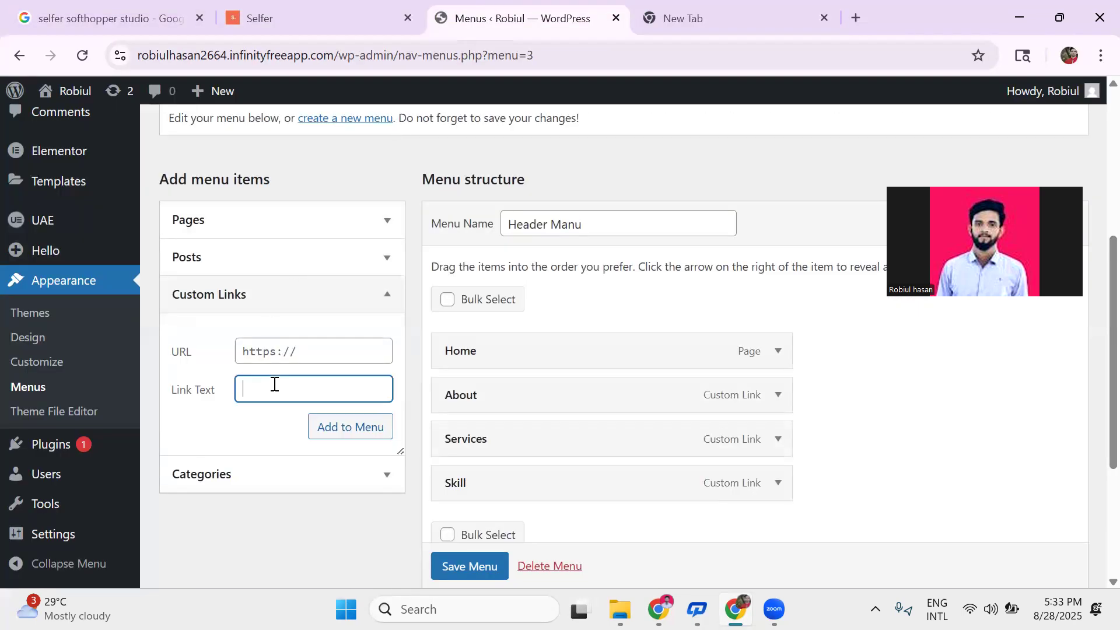
pyautogui.write('T')
pyautogui.write('e')
pyautogui.write('s')
pyautogui.write('t')
pyautogui.write('in')
pyautogui.write('on')
pyautogui.write('ia')
pyautogui.write('ls')
# Set the Testimonials link's URL to #Testimonials by copying the link text, and add it to the menu.
pyautogui.moveTo(315, 392); pyautogui.dragTo(239, 393)
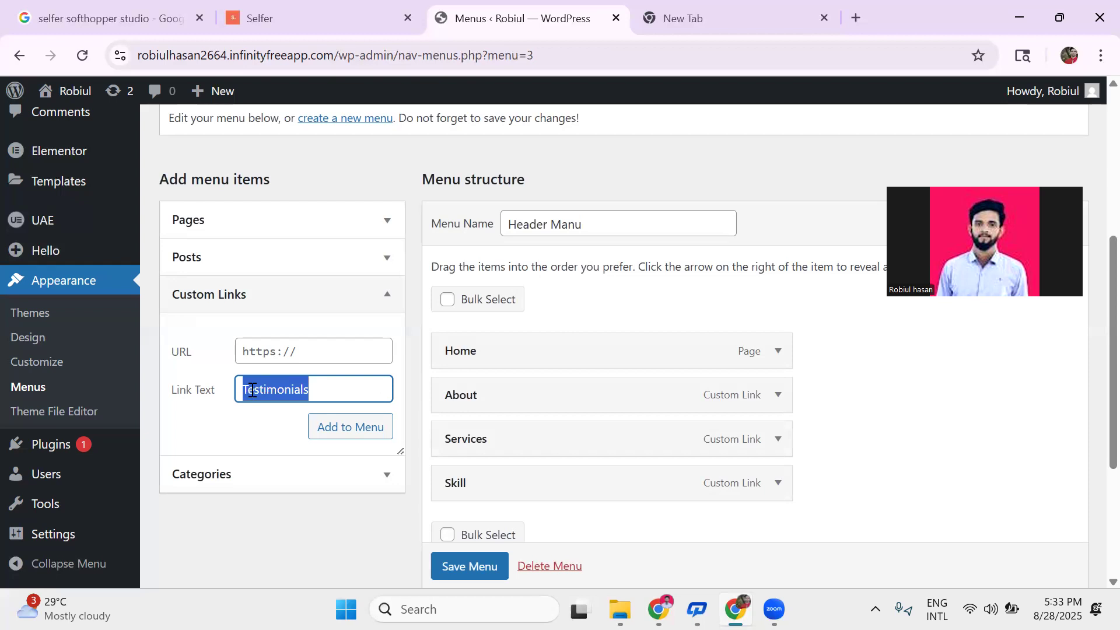
pyautogui.rightClick(239, 392)
pyautogui.click(286, 250)
pyautogui.click(287, 348)
pyautogui.write('#')
pyautogui.rightClick(295, 350)
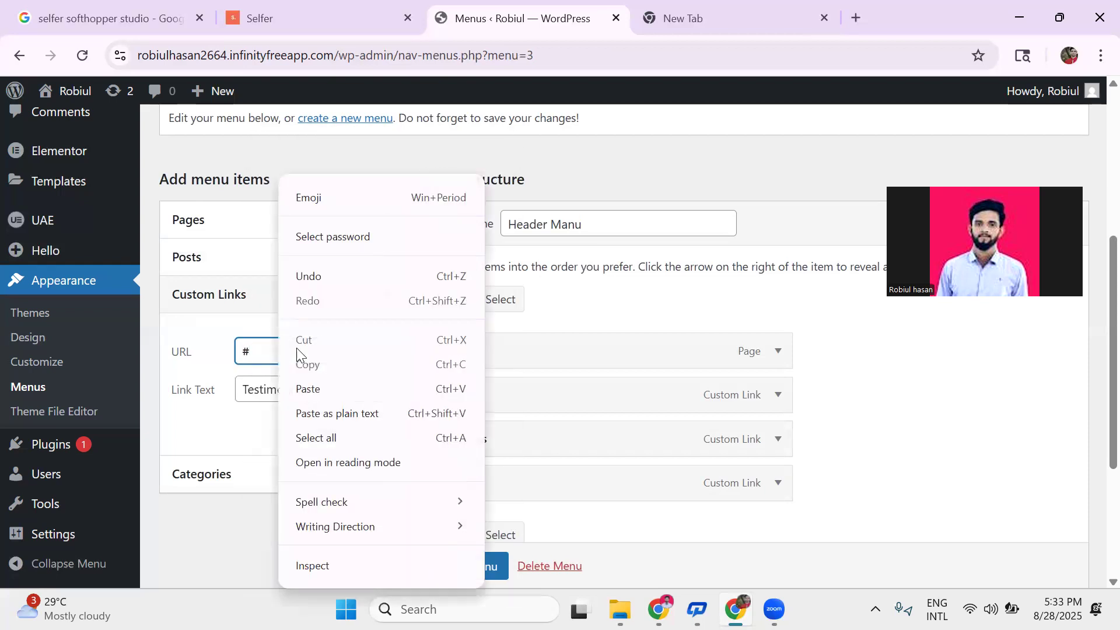
pyautogui.click(329, 389)
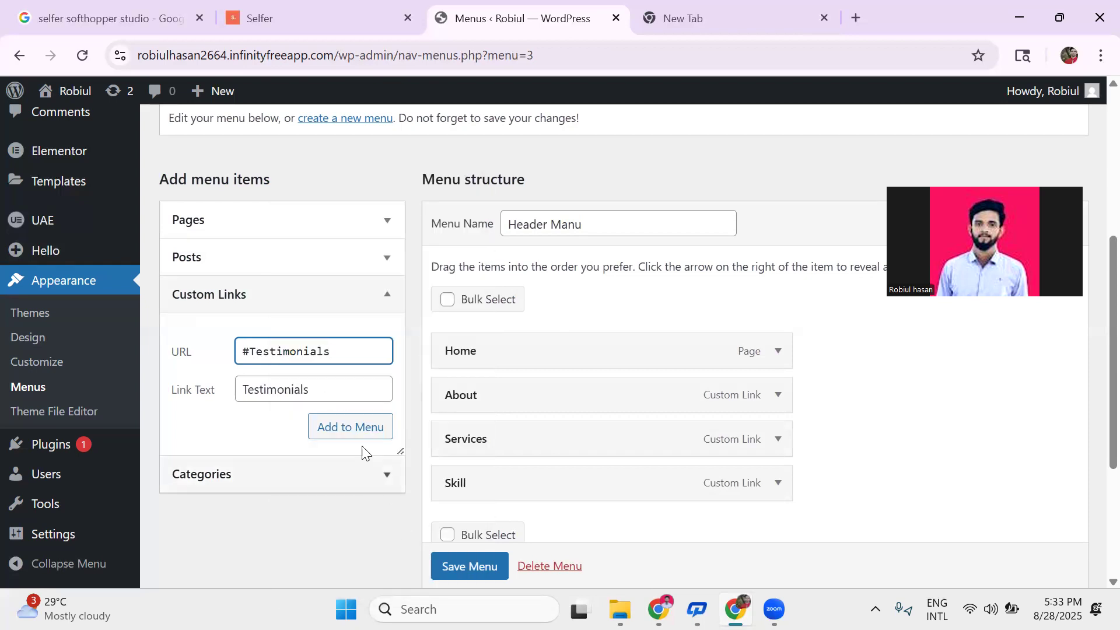
pyautogui.click(354, 429)
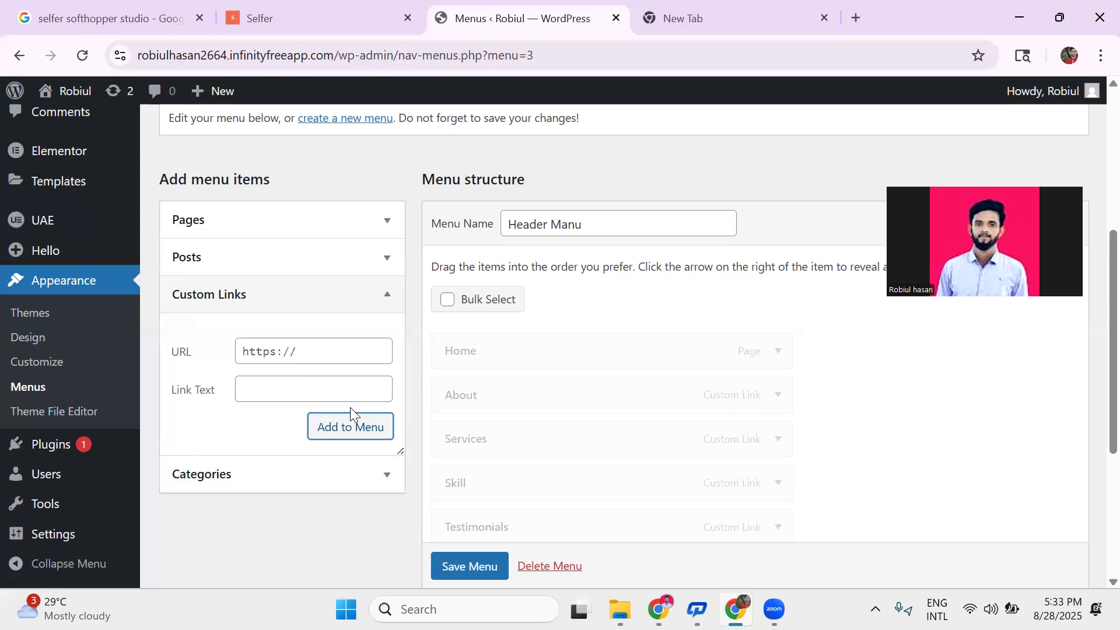
# Enter "Contact" as the link text of the next custom link.
pyautogui.scroll(-3, 327, 362)
pyautogui.click(285, 211)
pyautogui.write('Co')
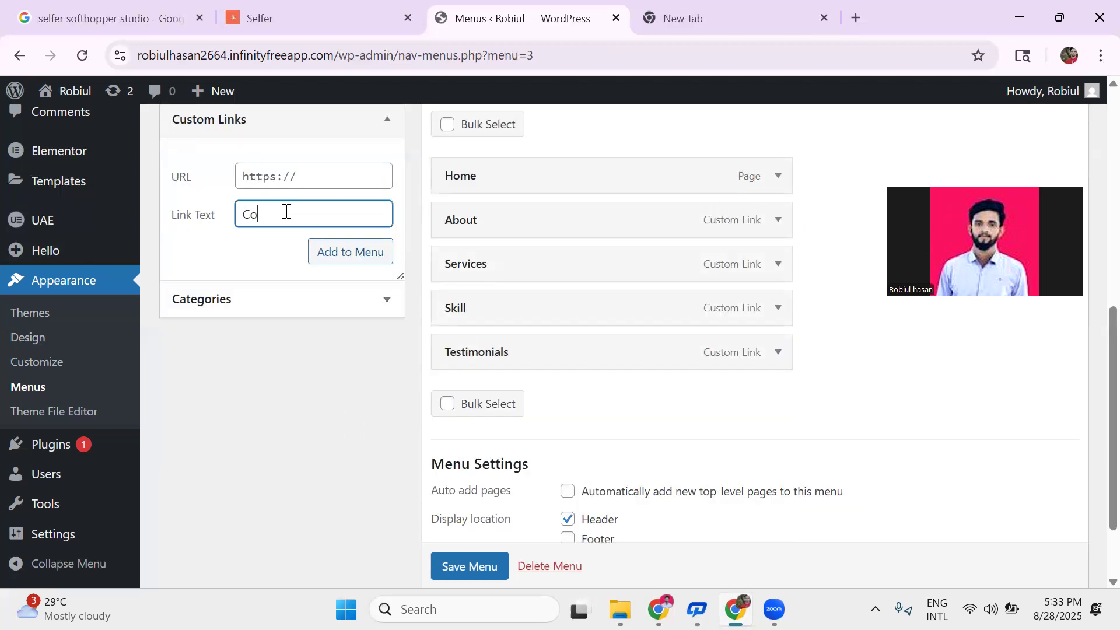
pyautogui.write('ny')
pyautogui.press('BackSpace')
pyautogui.write('taxt')
pyautogui.press('BackSpace')
pyautogui.write('ct')
# Copy the Contact link text into the URL as #Contact and add the link to the menu.
pyautogui.moveTo(290, 215); pyautogui.dragTo(237, 216)
pyautogui.rightClick(259, 221)
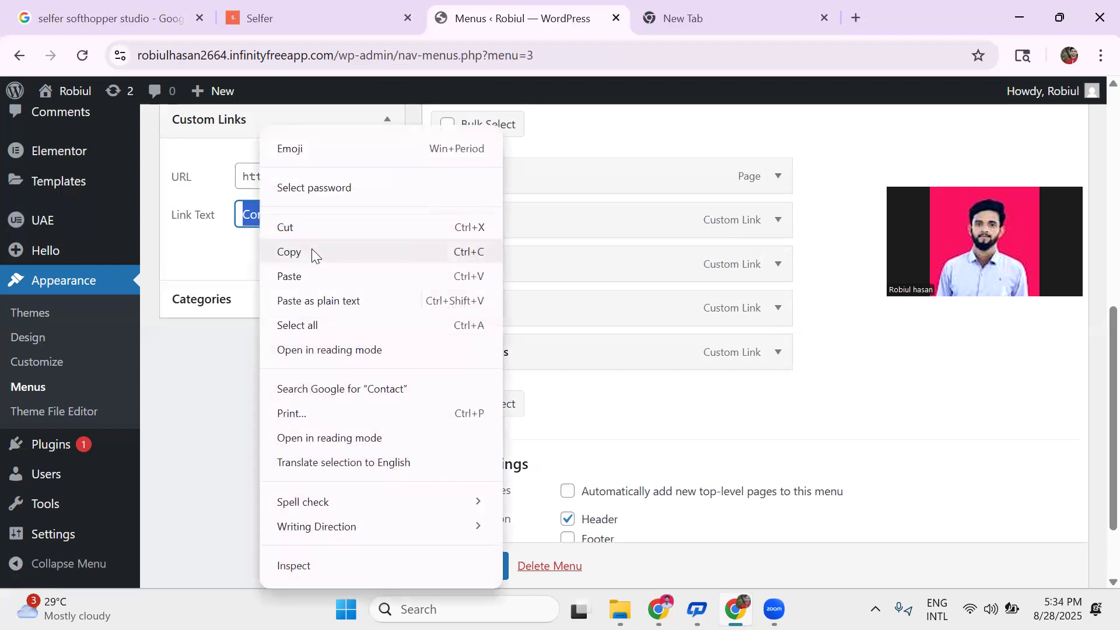
pyautogui.click(309, 254)
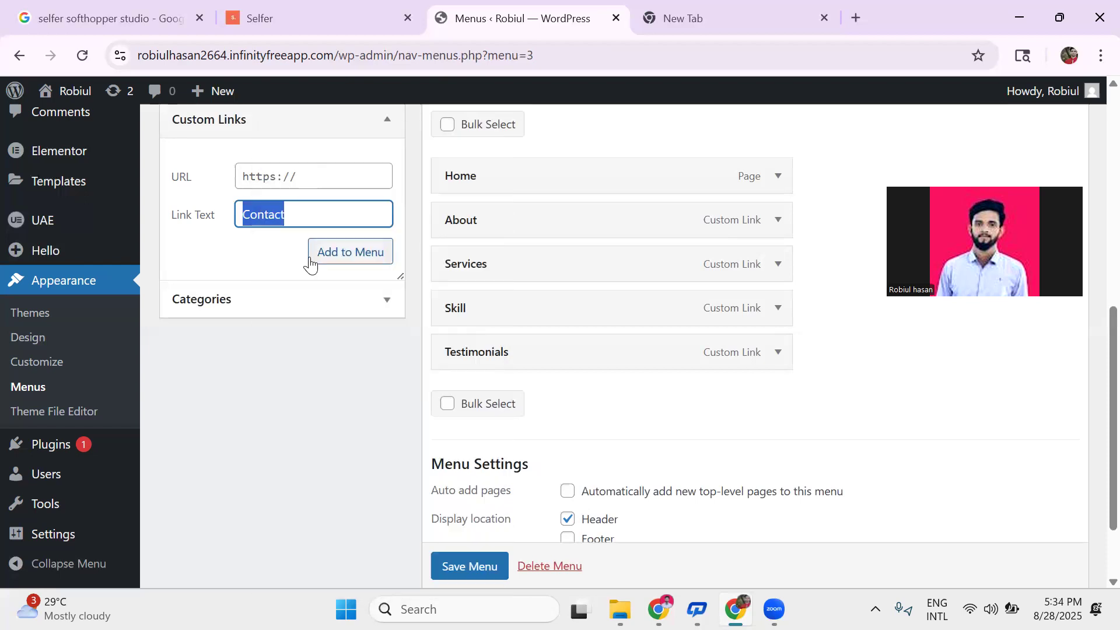
pyautogui.click(297, 182)
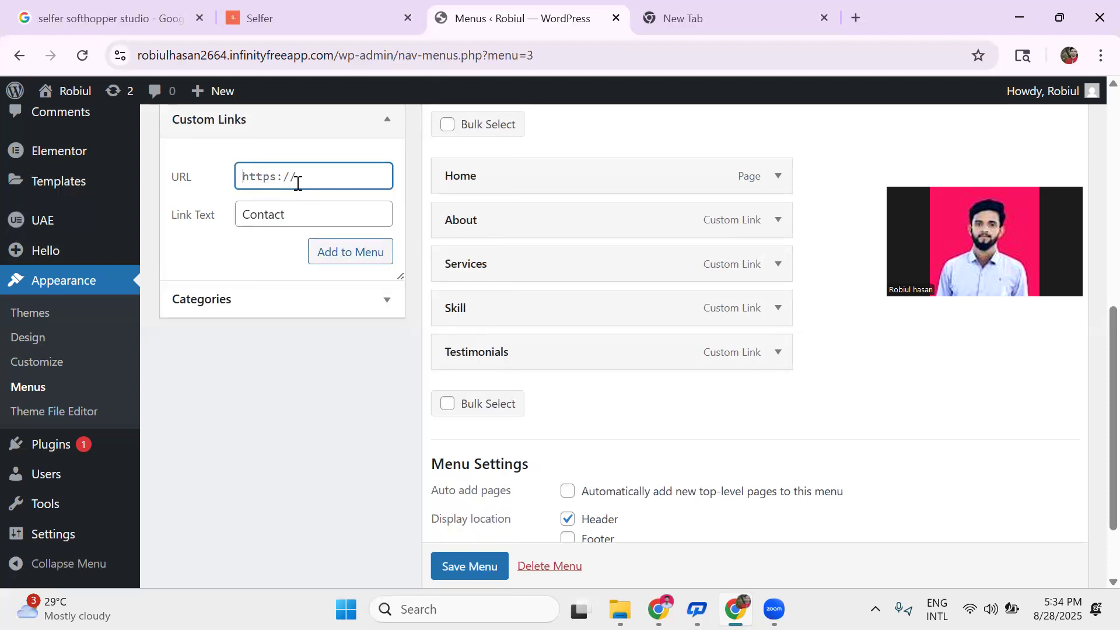
pyautogui.write('#')
pyautogui.rightClick(291, 184)
pyautogui.click(332, 382)
pyautogui.click(331, 251)
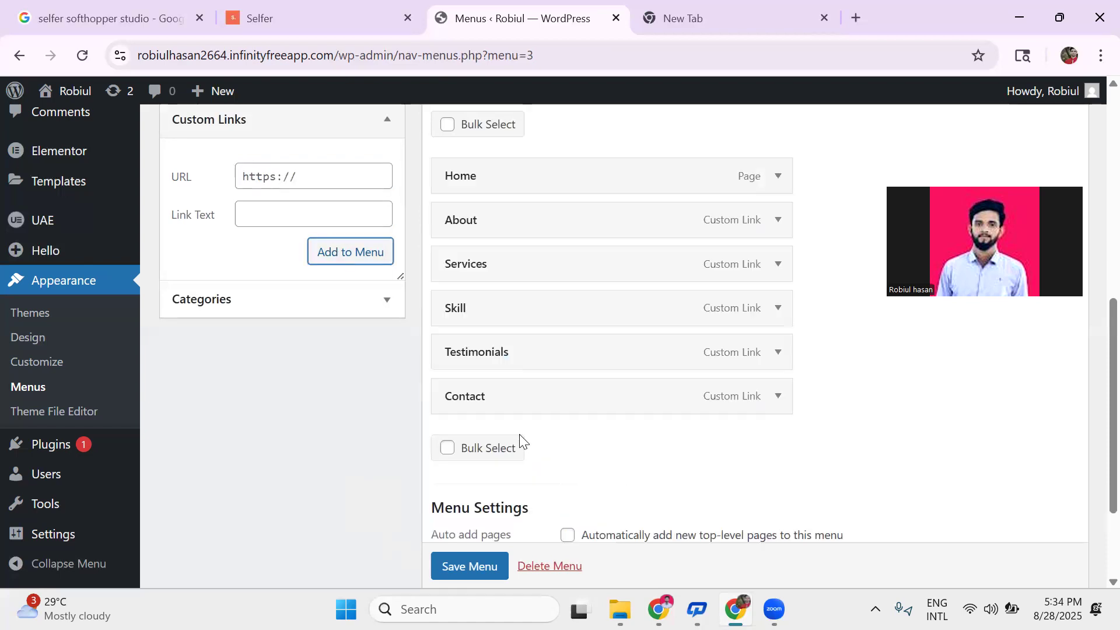
# Save the header menu with the Contact link included and look over the saved structure.
pyautogui.scroll(-1, 475, 567)
pyautogui.click(471, 566)
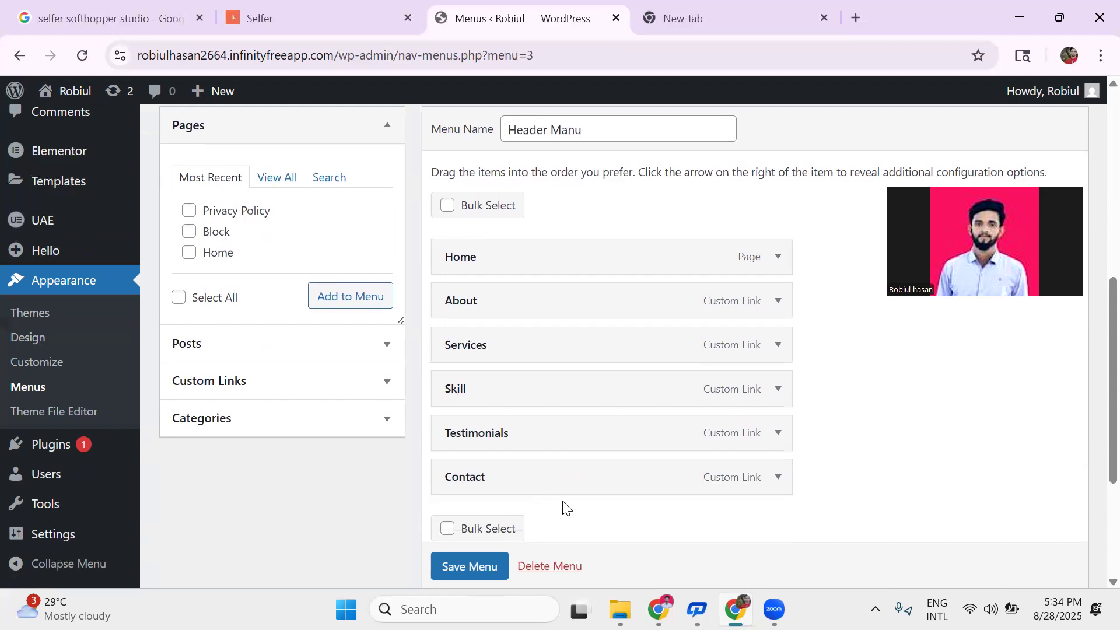
pyautogui.scroll(5, 533, 393)
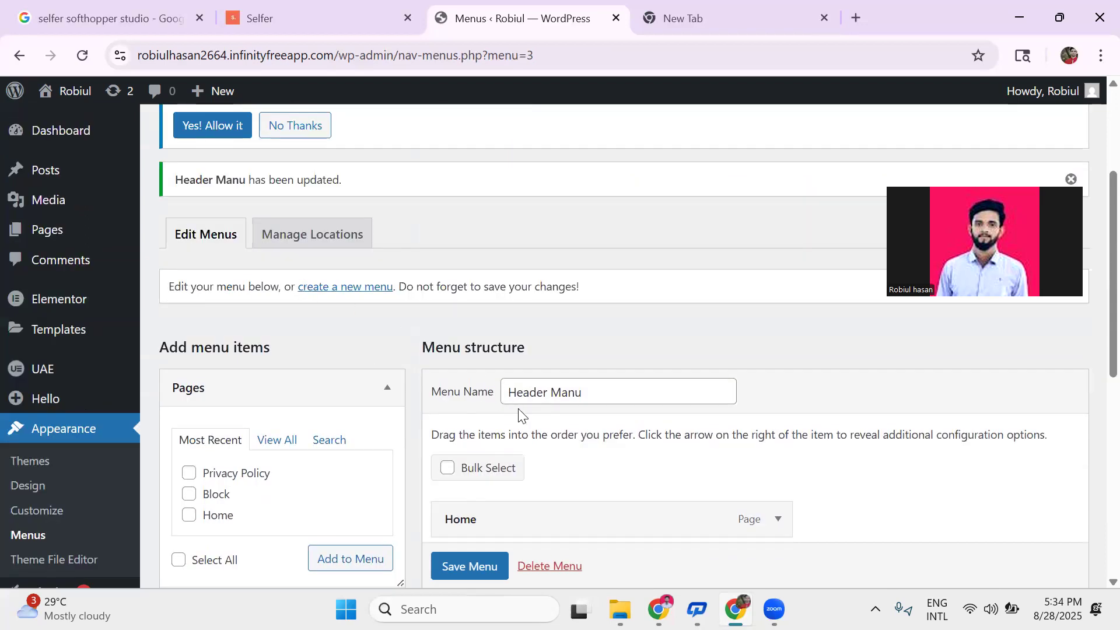
pyautogui.scroll(-3, 520, 443)
pyautogui.scroll(6, 446, 402)
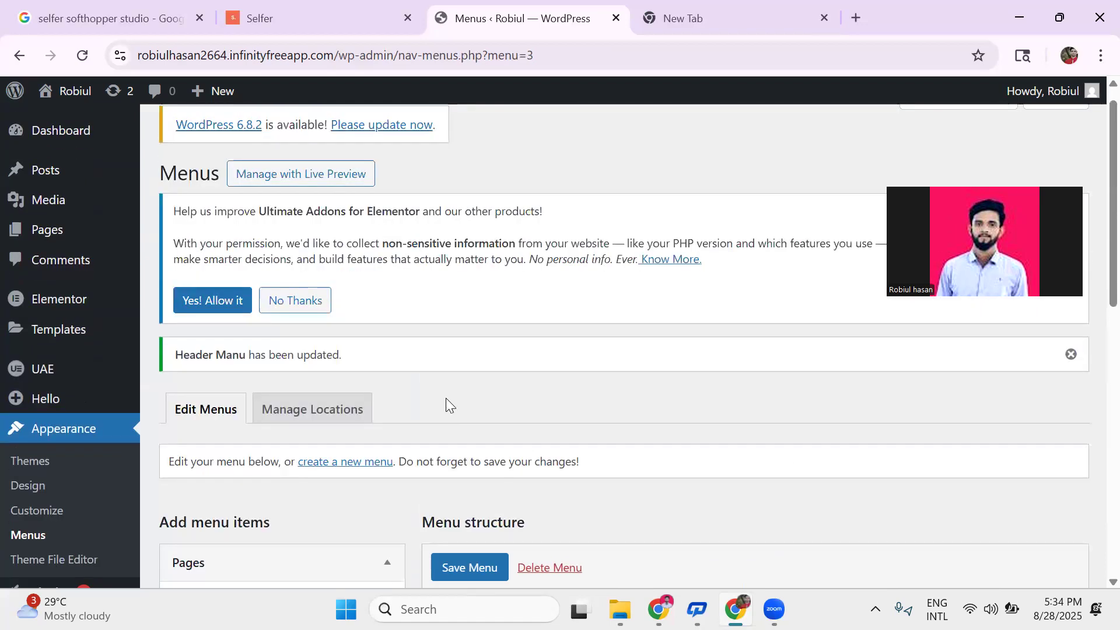
# Create a new menu named "Footer Manu" and assign it to the Footer display location.
pyautogui.click(350, 463)
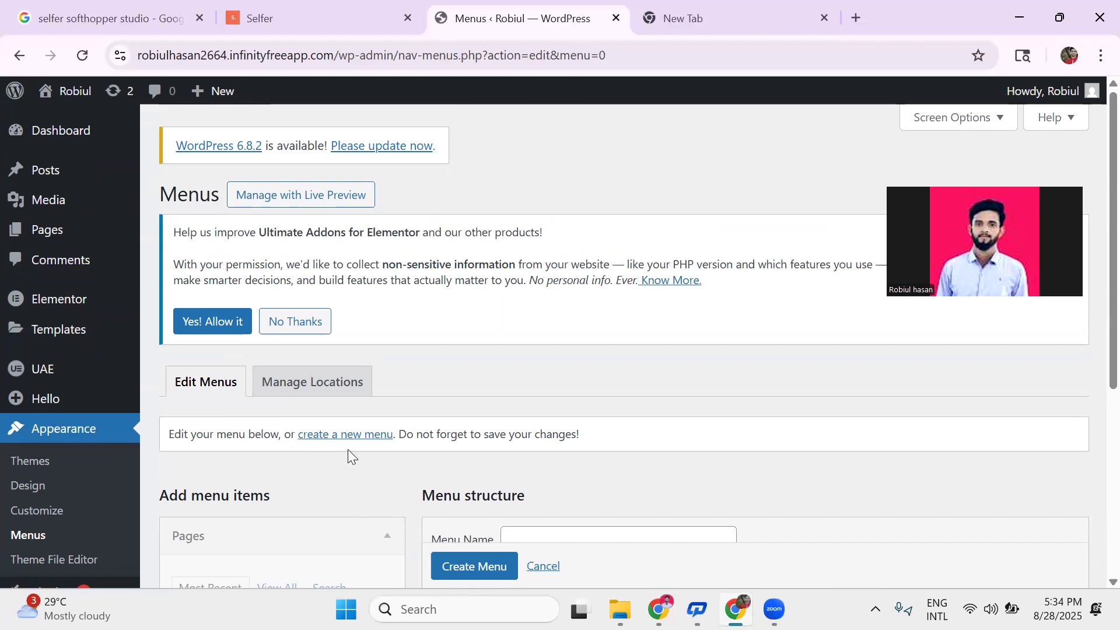
pyautogui.scroll(-2, 348, 449)
pyautogui.scroll(-3, 466, 391)
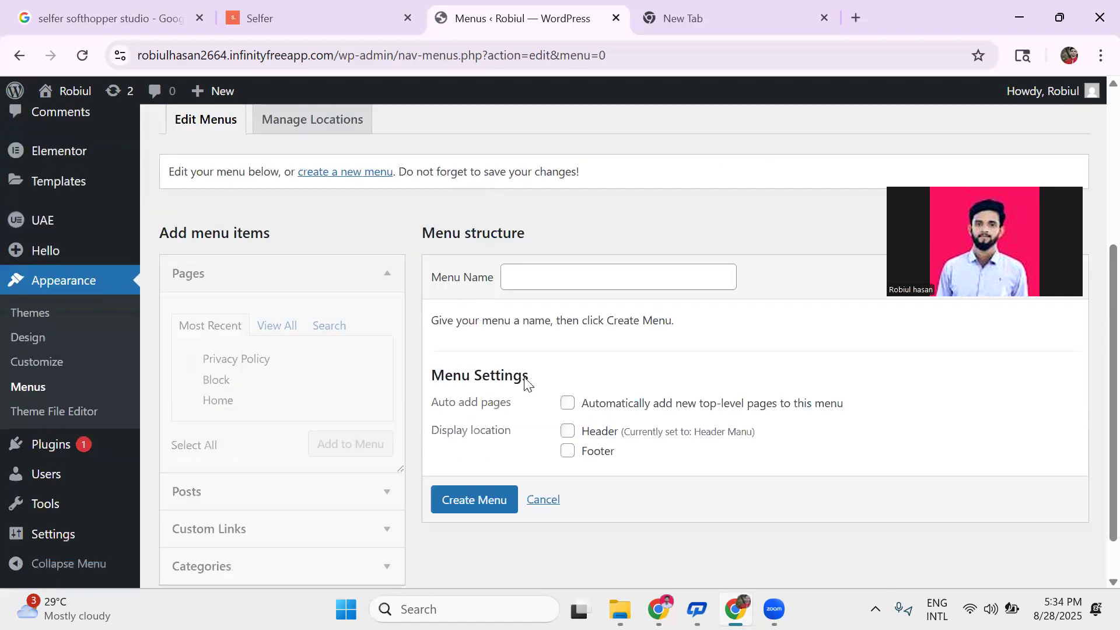
pyautogui.click(527, 283)
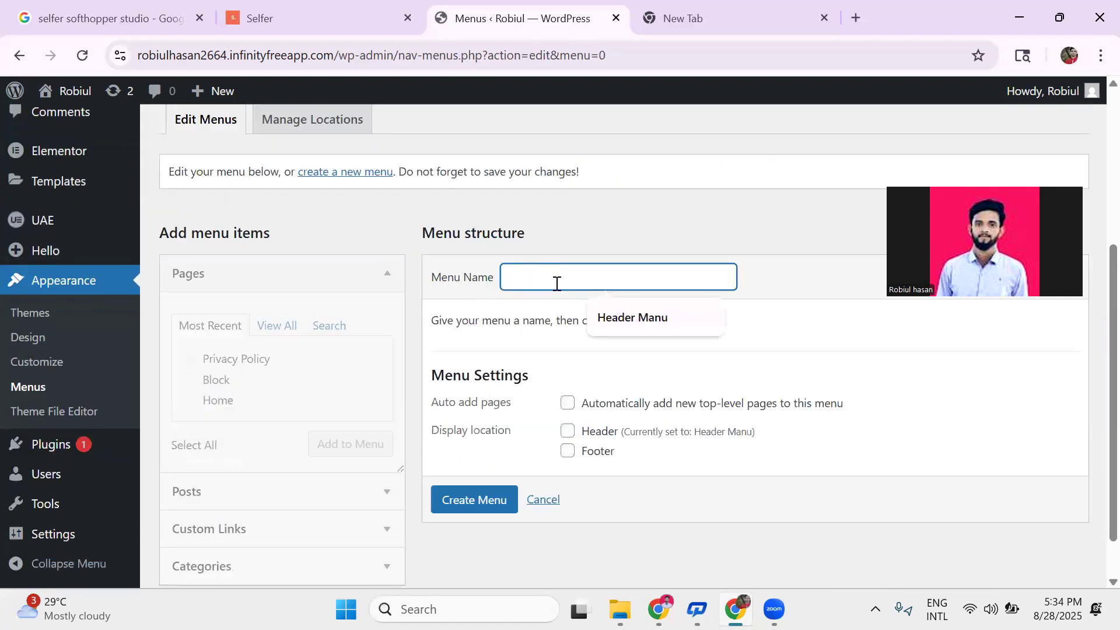
pyautogui.write('Foo')
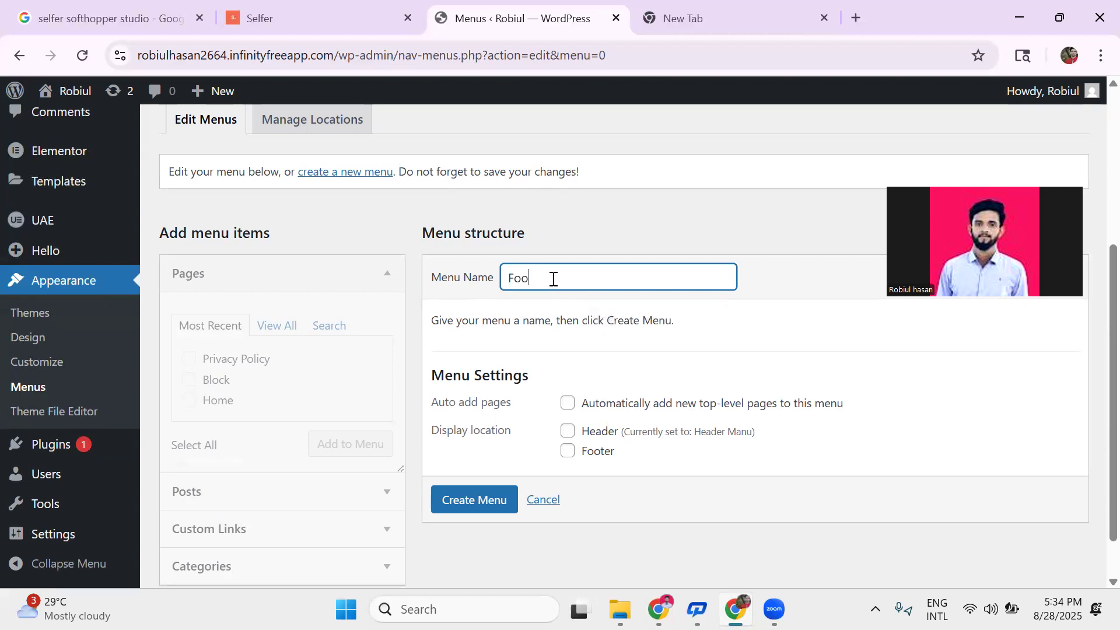
pyautogui.write('ter Manu')
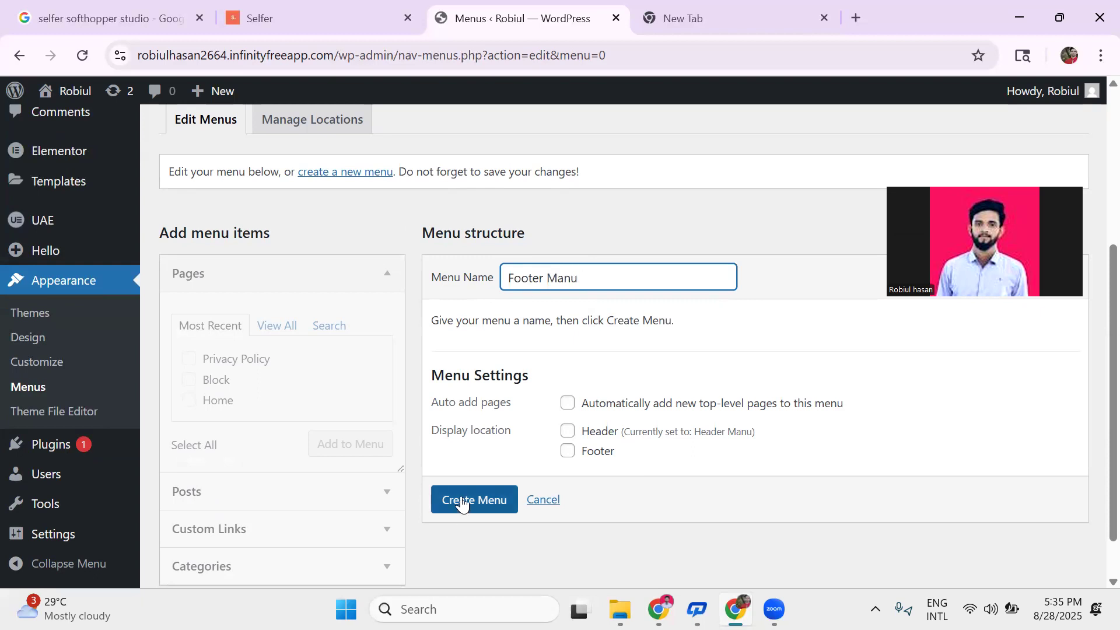
pyautogui.click(566, 450)
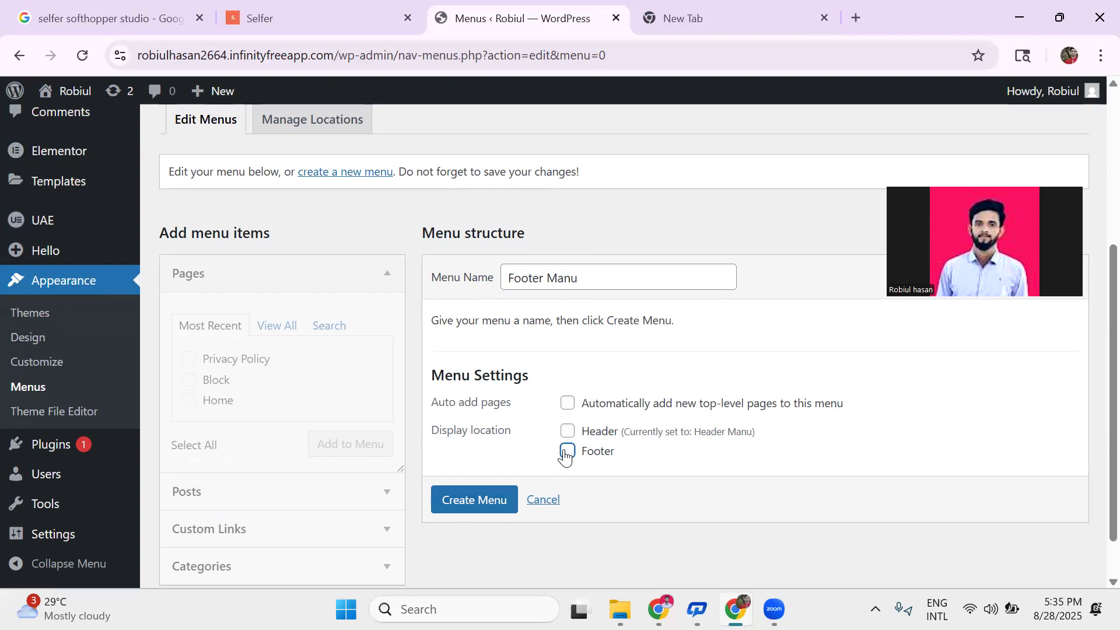
pyautogui.click(472, 500)
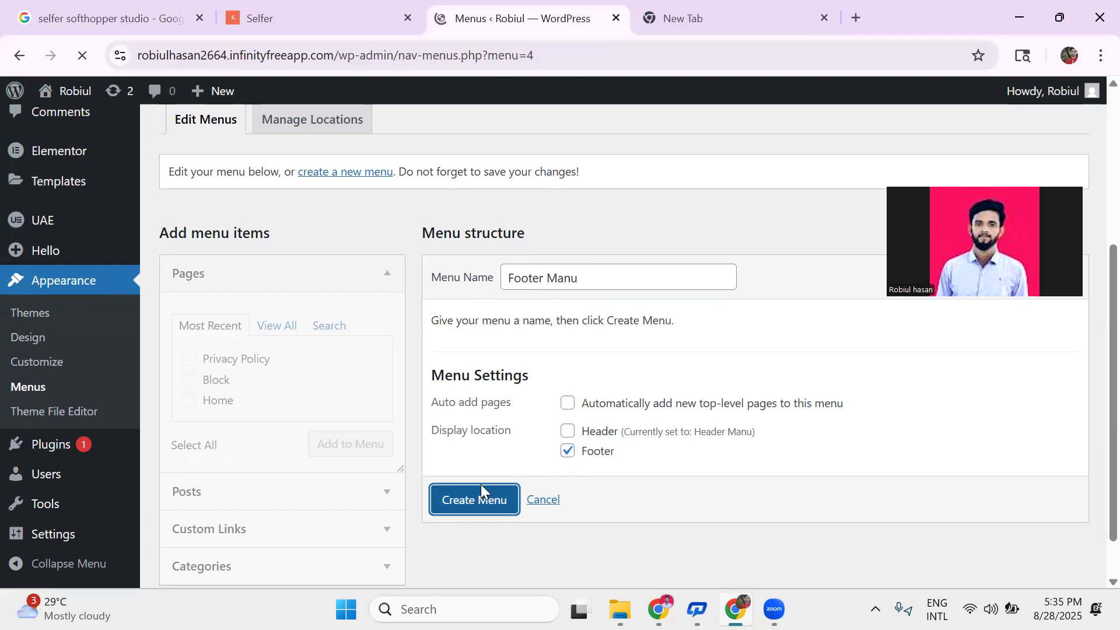
# Add the Privacy Policy and Block pages to the Footer Manu menu and save it.
pyautogui.scroll(-2, 262, 472)
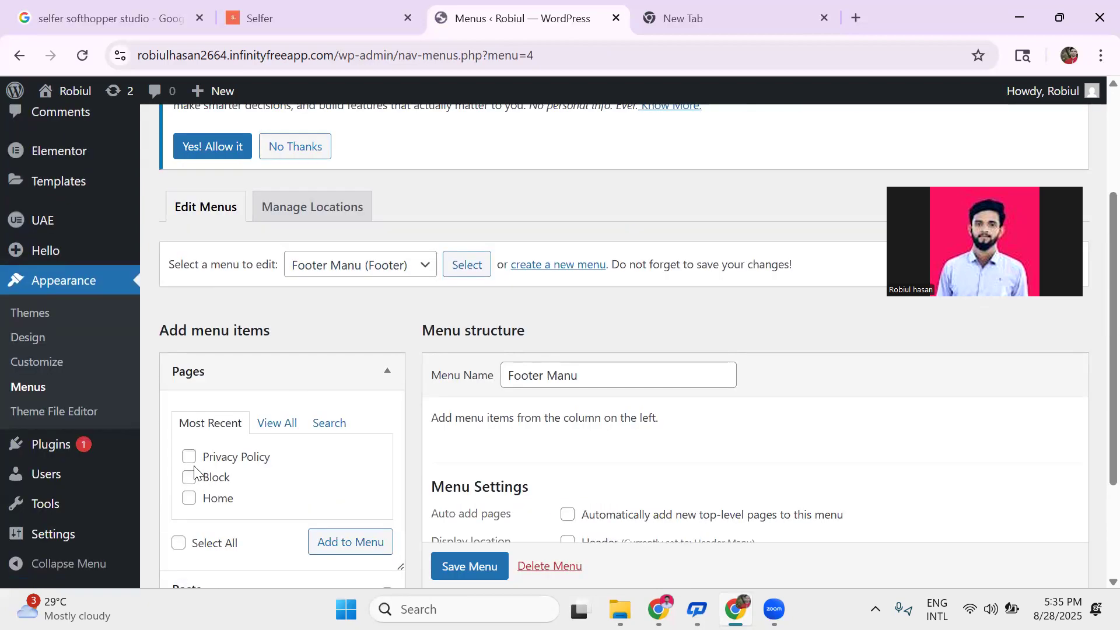
pyautogui.click(189, 478)
pyautogui.click(189, 457)
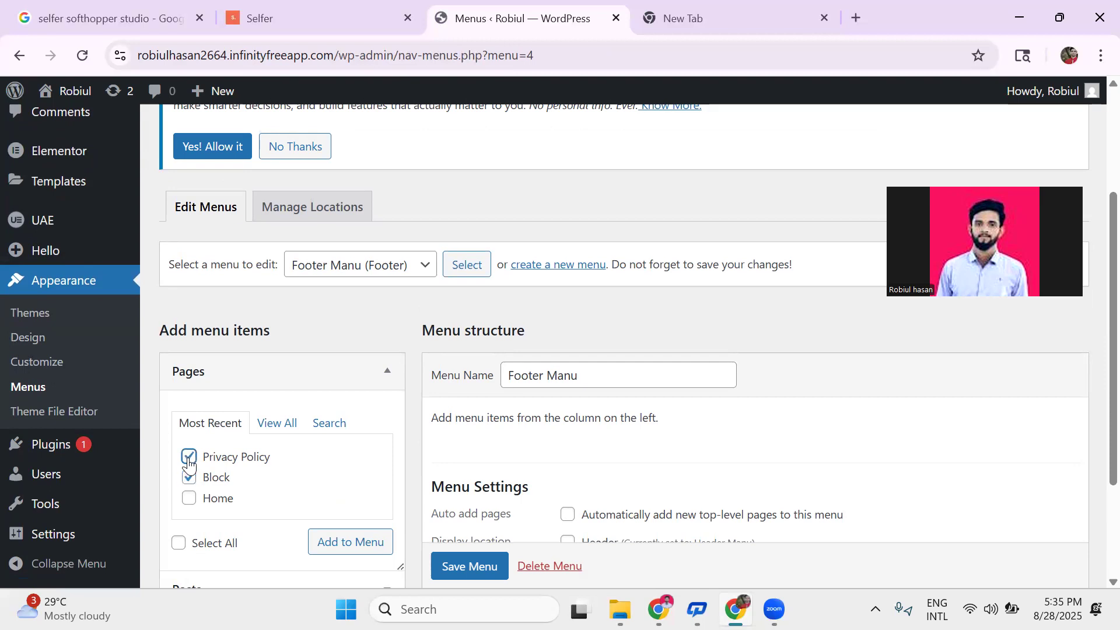
pyautogui.scroll(-2, 239, 481)
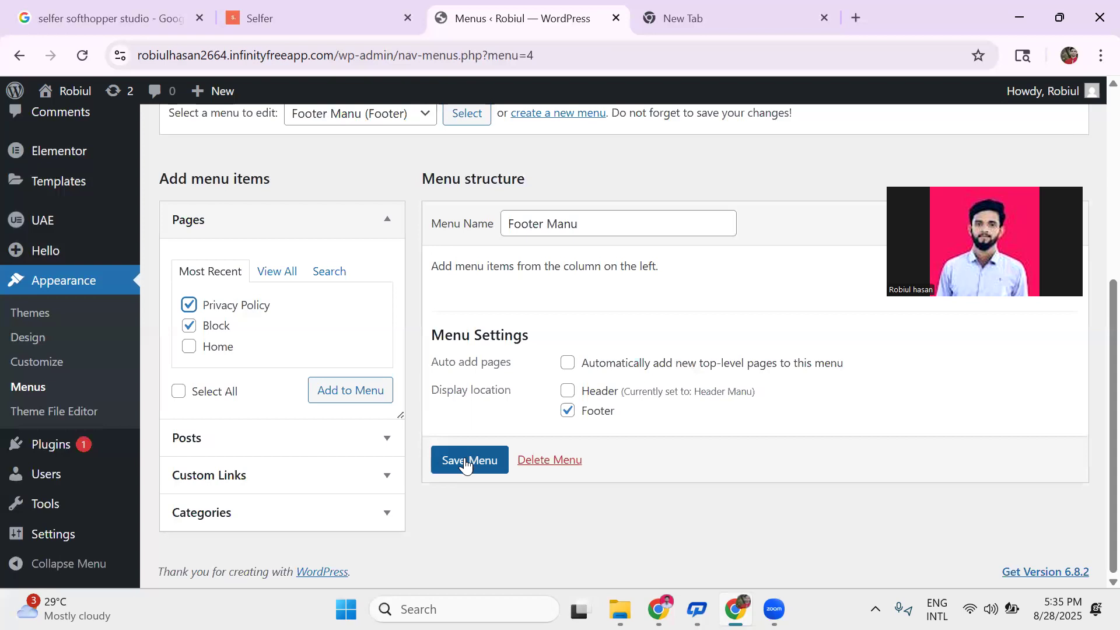
pyautogui.click(366, 393)
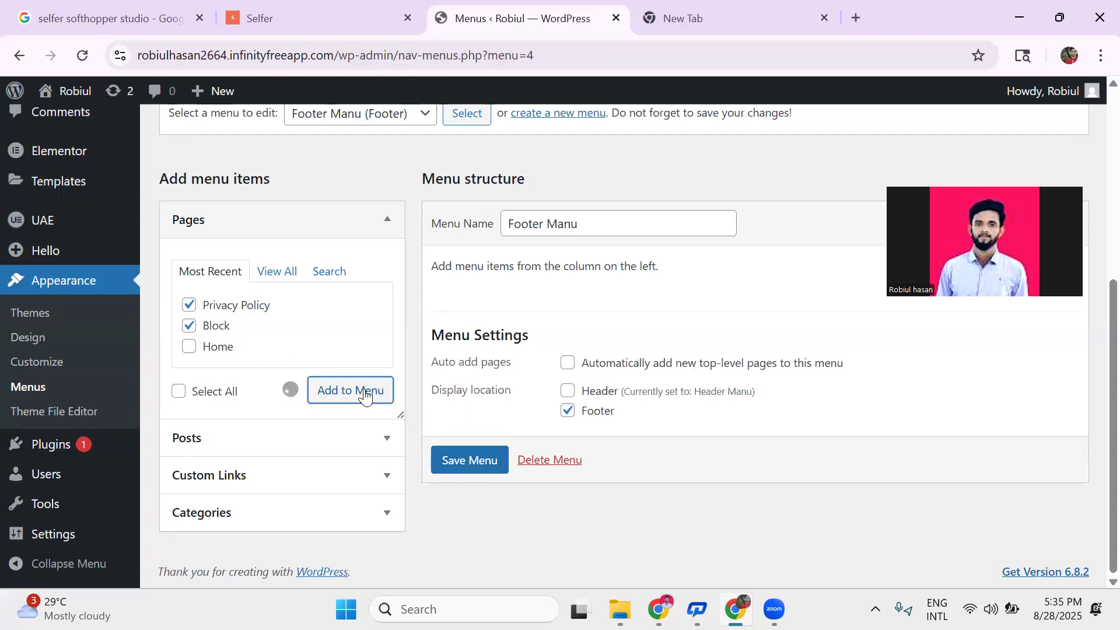
pyautogui.click(469, 565)
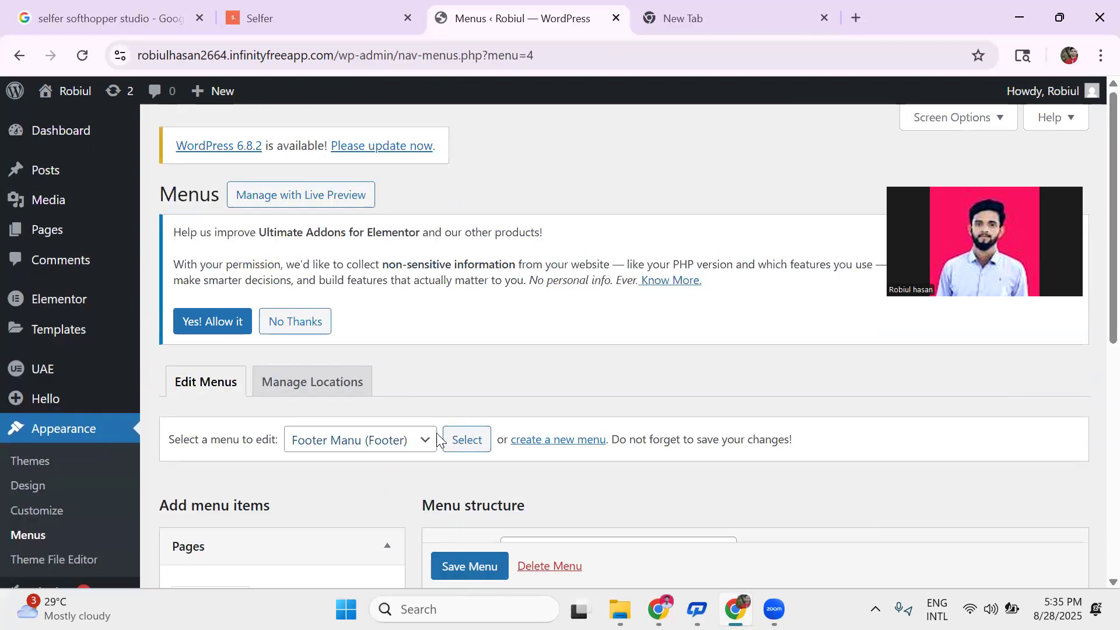
pyautogui.scroll(-3, 427, 408)
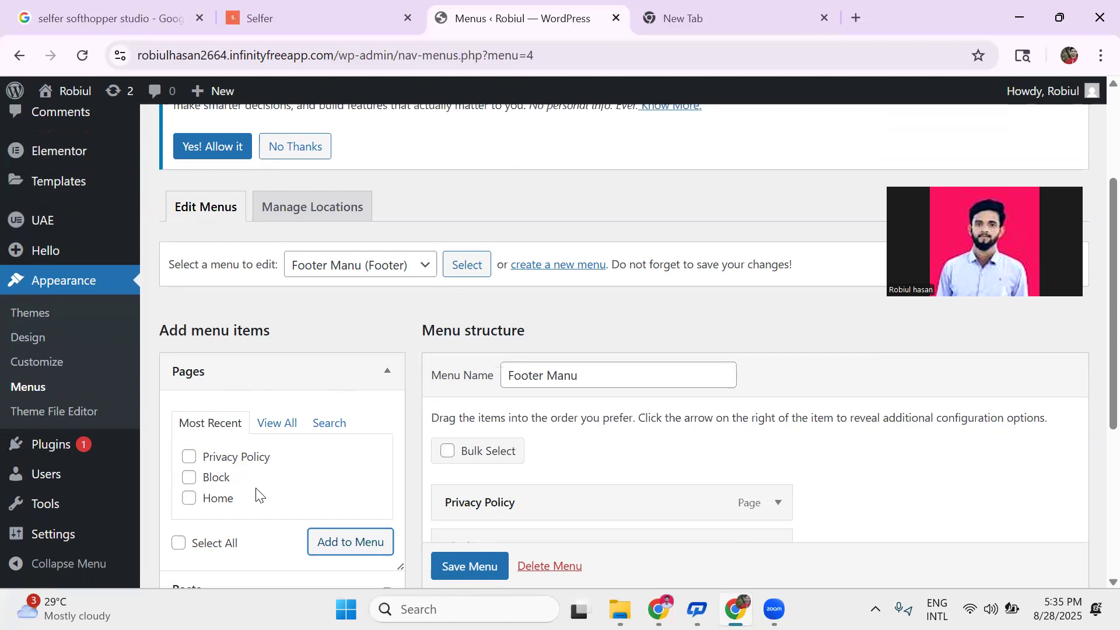
pyautogui.scroll(-4, 467, 566)
pyautogui.click(483, 564)
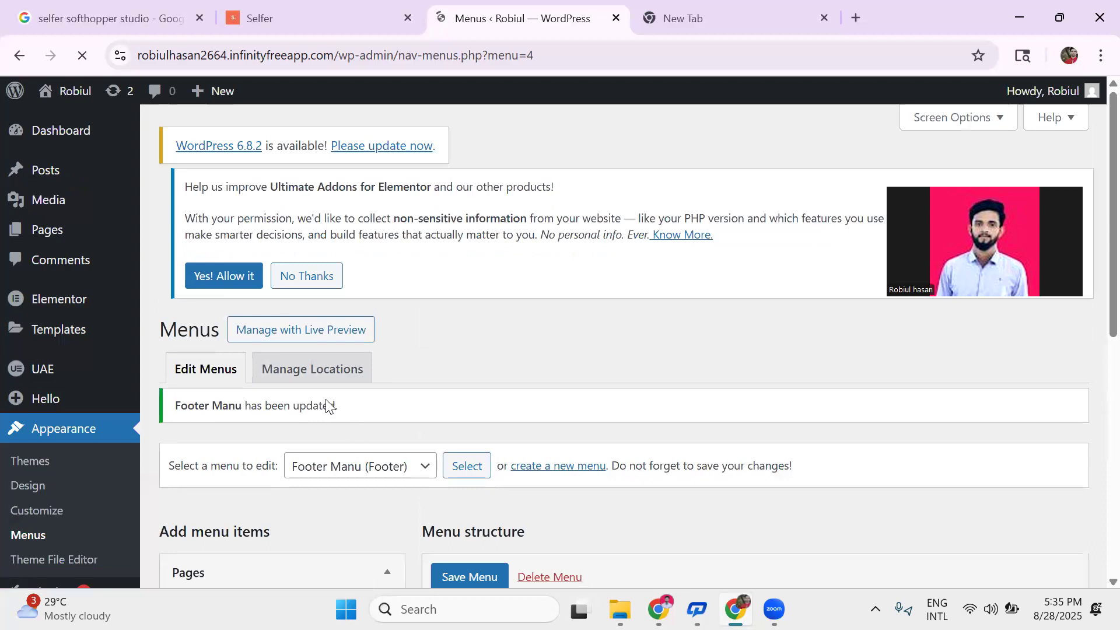
# Save the footer menu once more and review its items and display location.
pyautogui.scroll(-2, 356, 409)
pyautogui.scroll(-2, 378, 433)
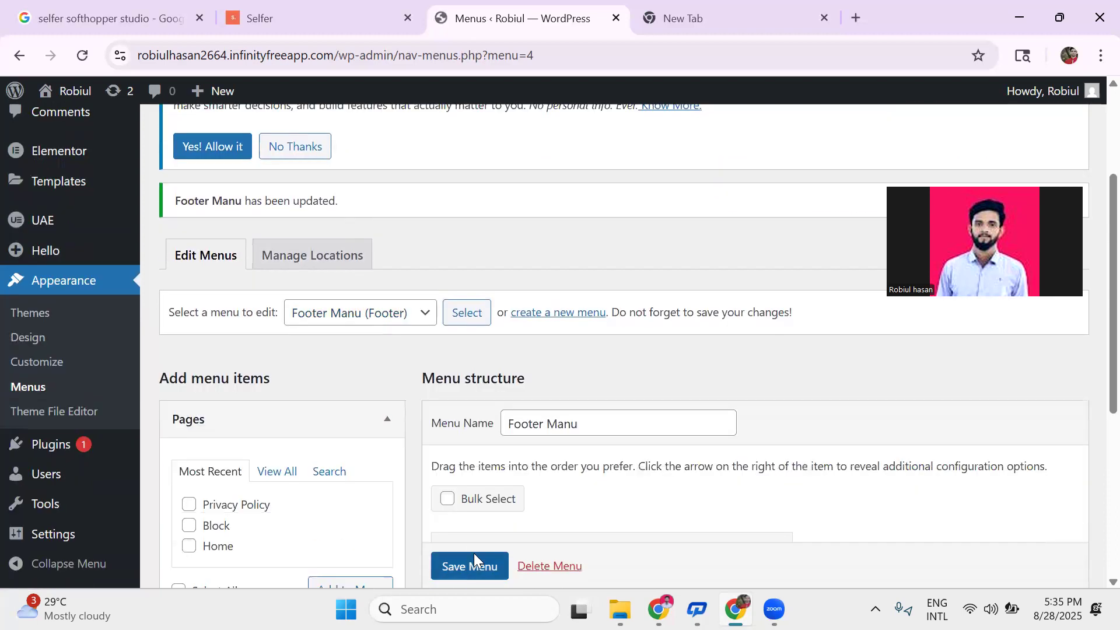
pyautogui.scroll(-5, 487, 525)
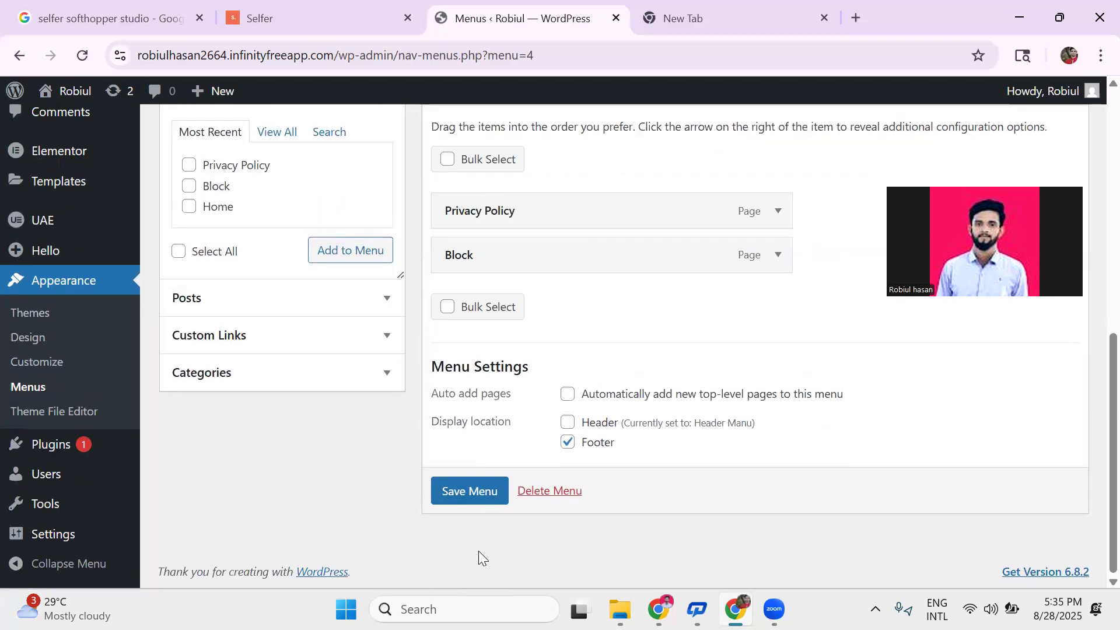
pyautogui.click(464, 491)
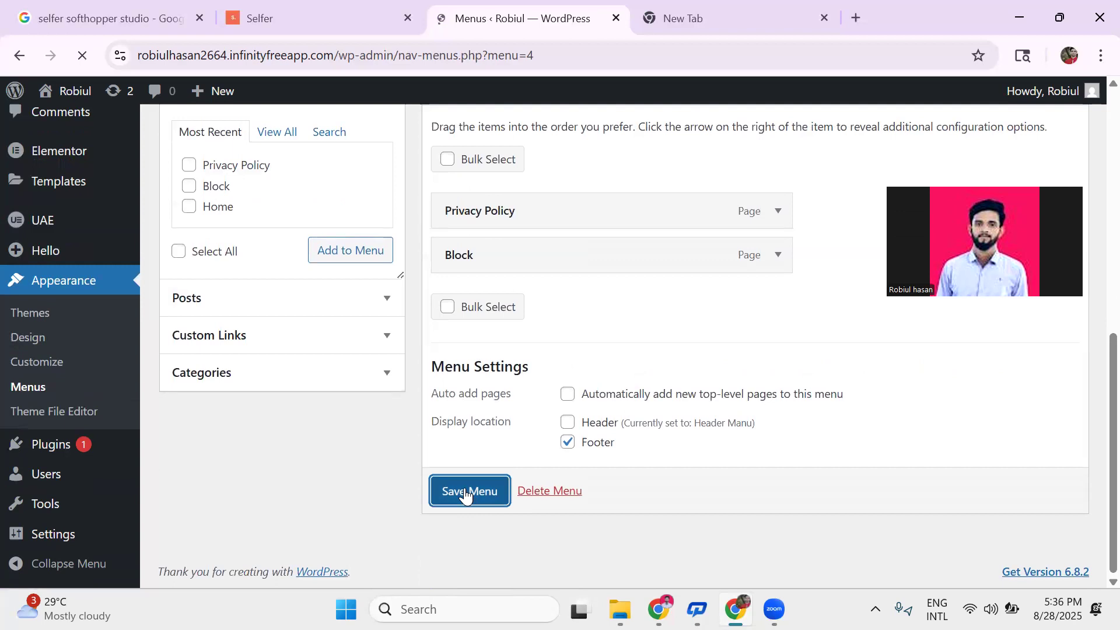
pyautogui.scroll(-3, 287, 347)
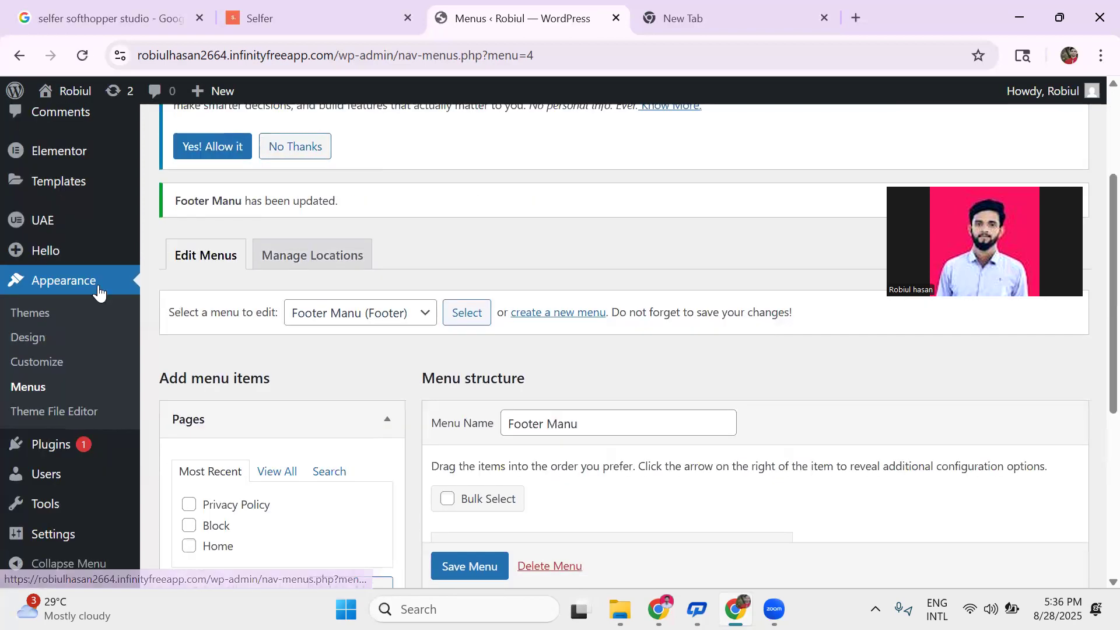
pyautogui.scroll(-3, 655, 352)
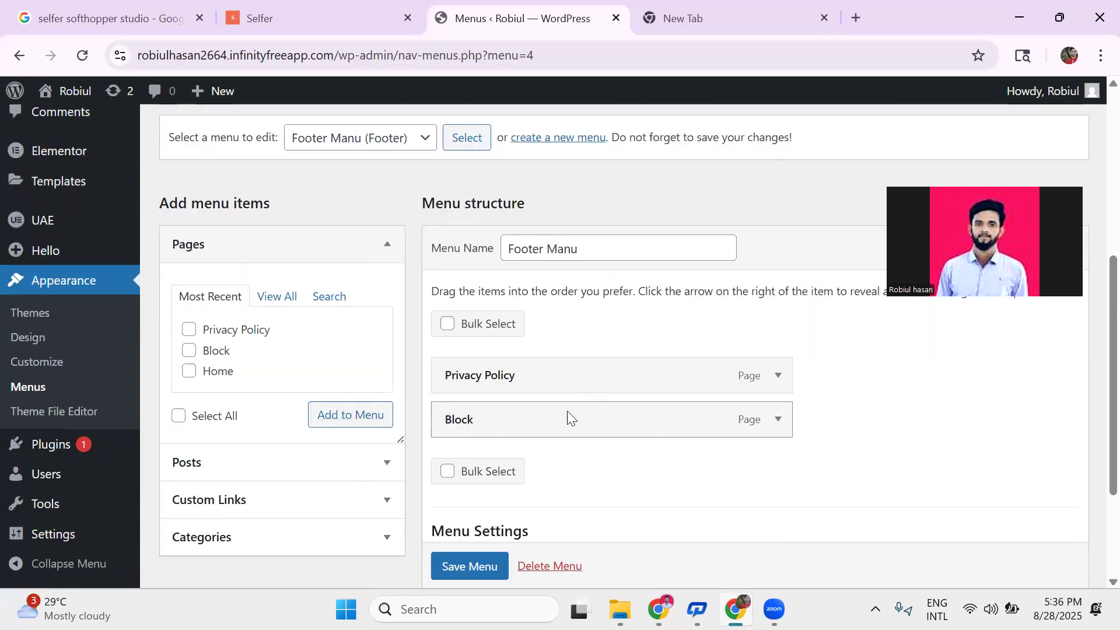
pyautogui.scroll(6, 443, 367)
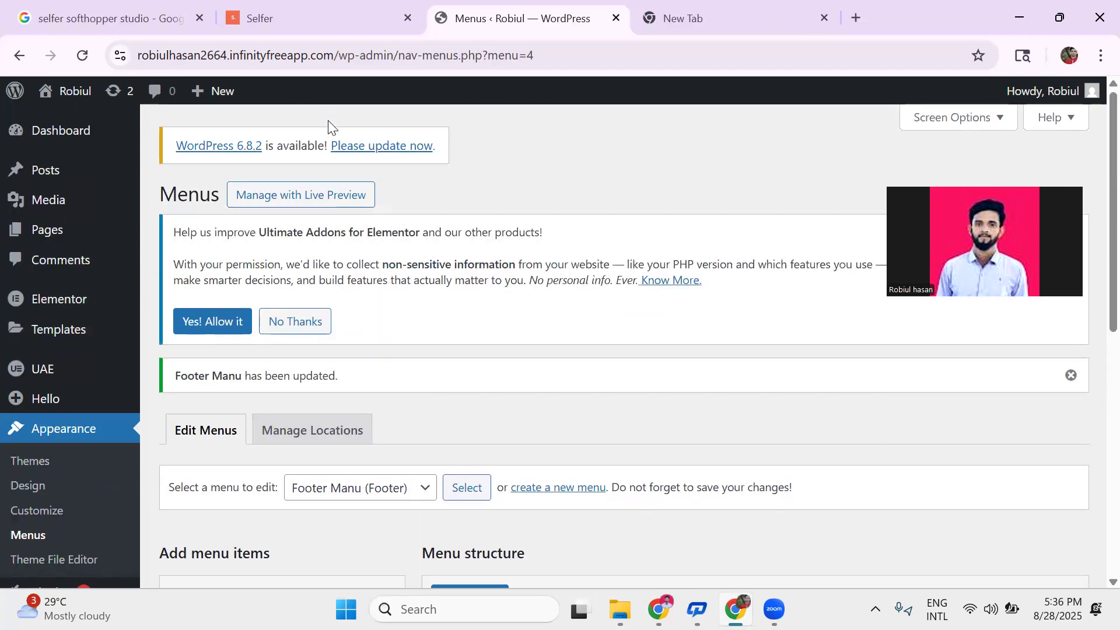
# Open the site's Reading Settings.
pyautogui.moveTo(62, 389)
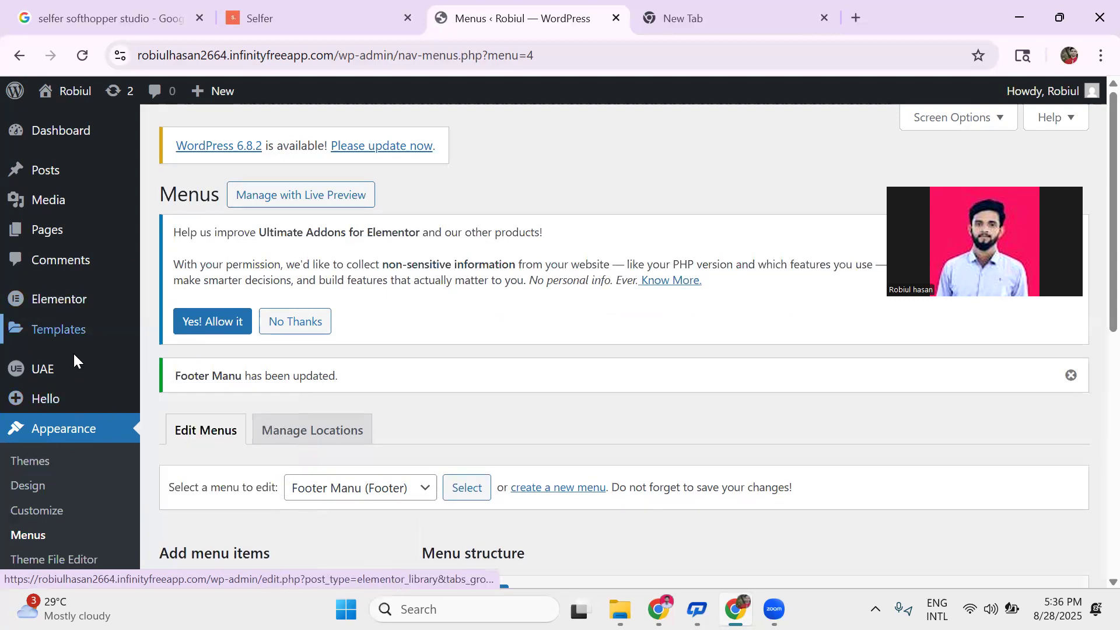
pyautogui.scroll(-2, 56, 455)
pyautogui.scroll(-3, 48, 490)
pyautogui.moveTo(62, 544)
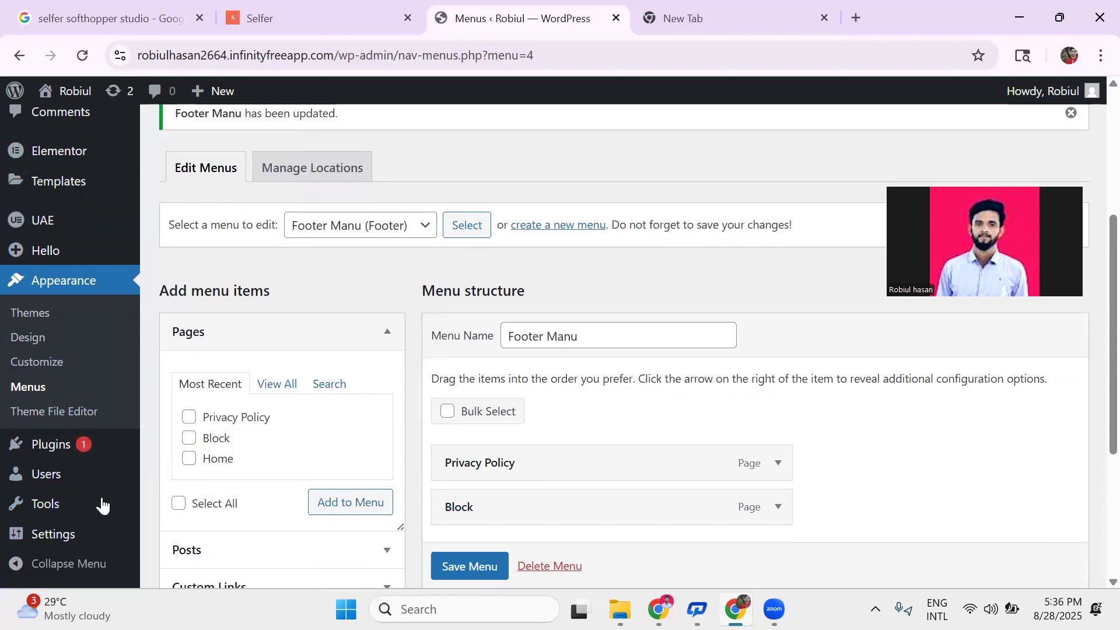
pyautogui.click(175, 452)
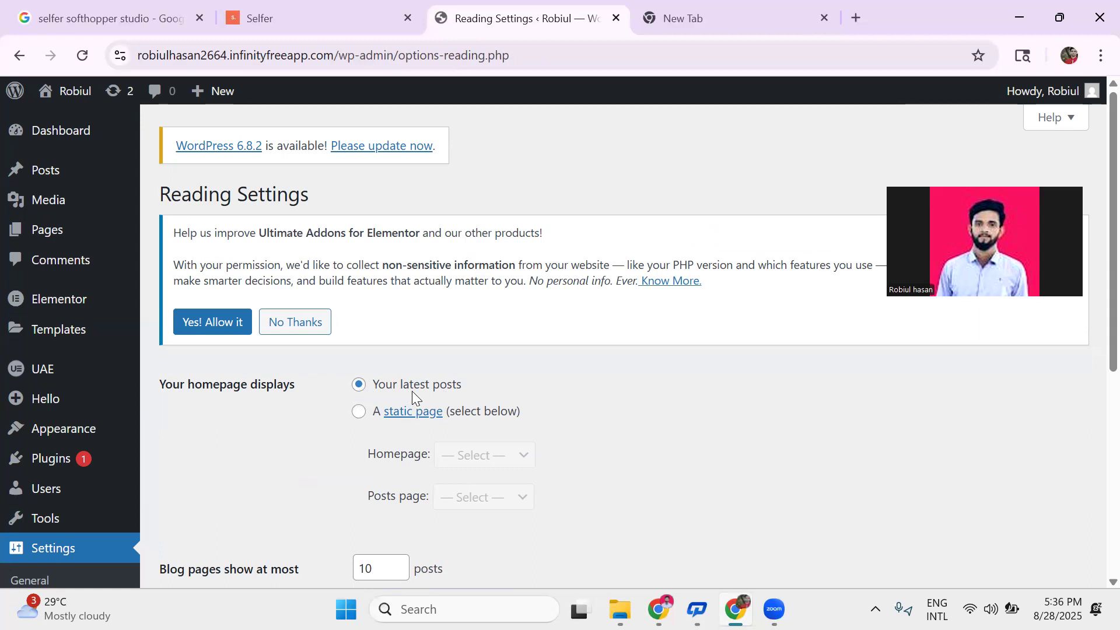
# Make the homepage display a static page, choose Home as the homepage, and save the settings.
pyautogui.click(360, 411)
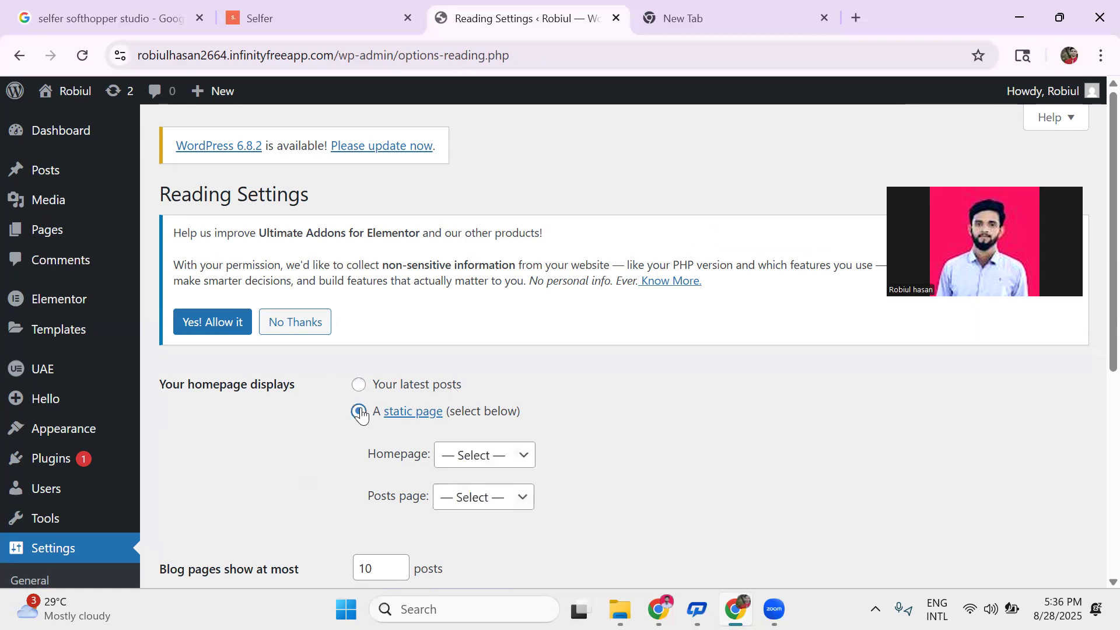
pyautogui.click(490, 460)
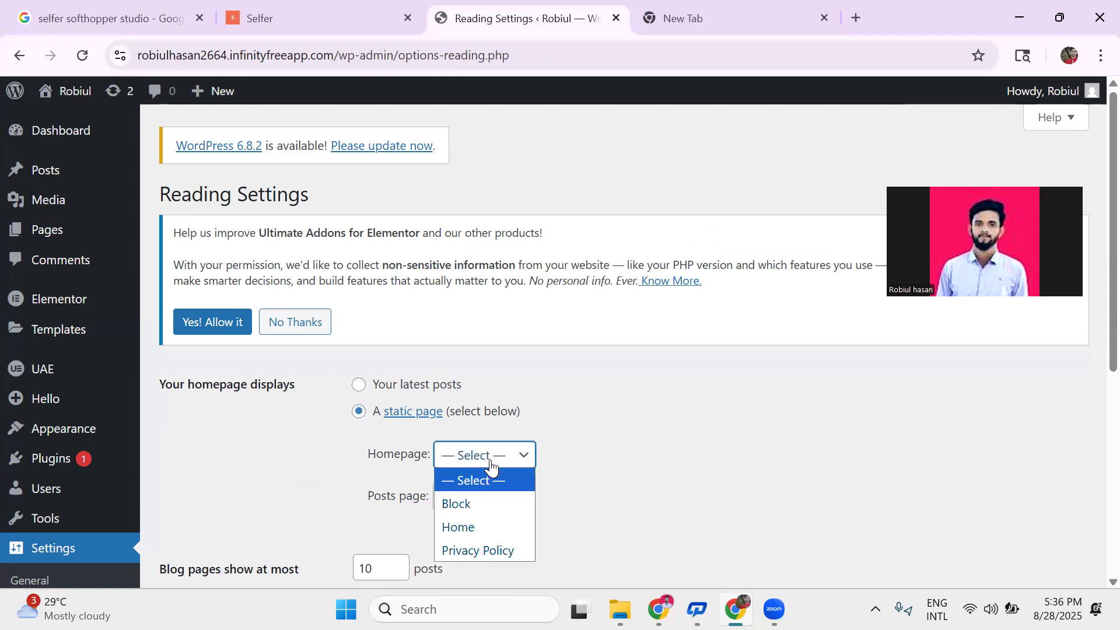
pyautogui.click(477, 527)
pyautogui.scroll(-6, 373, 519)
pyautogui.scroll(-1, 219, 492)
pyautogui.click(199, 503)
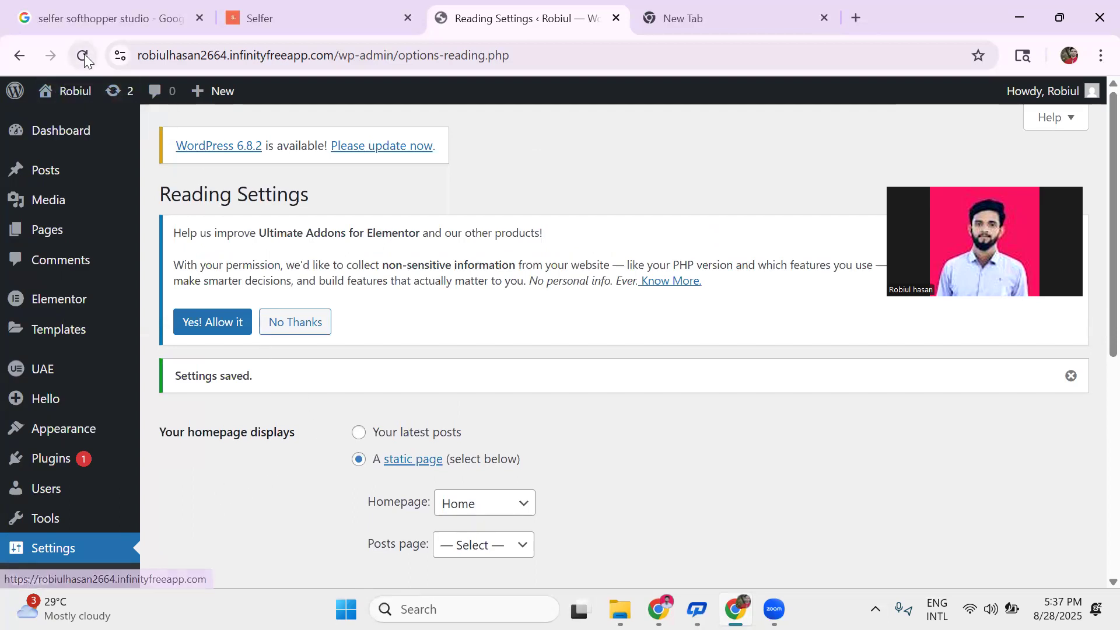
# Visit the site's front end and compare its header, menus and footer with the top of the Selfer demo homepage.
pyautogui.moveTo(53, 92)
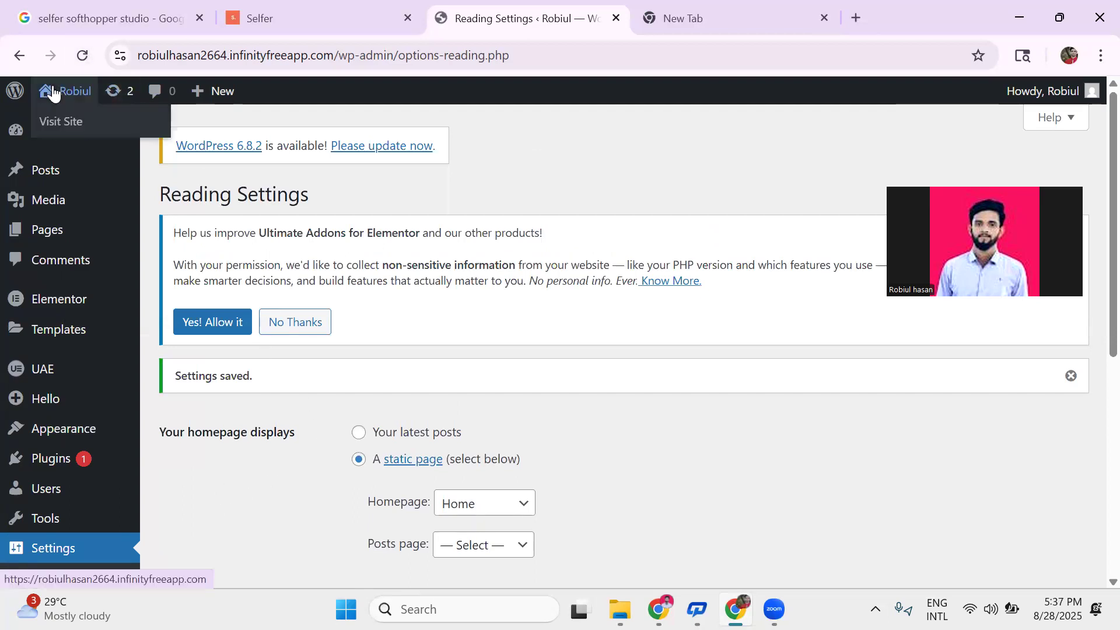
pyautogui.click(58, 127)
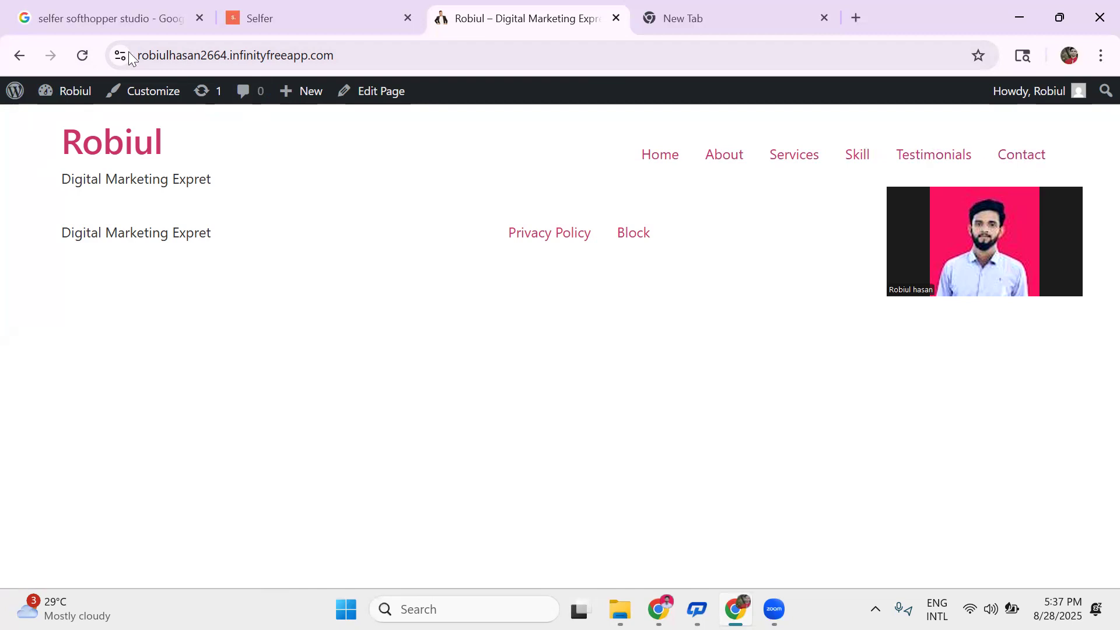
pyautogui.click(289, 14)
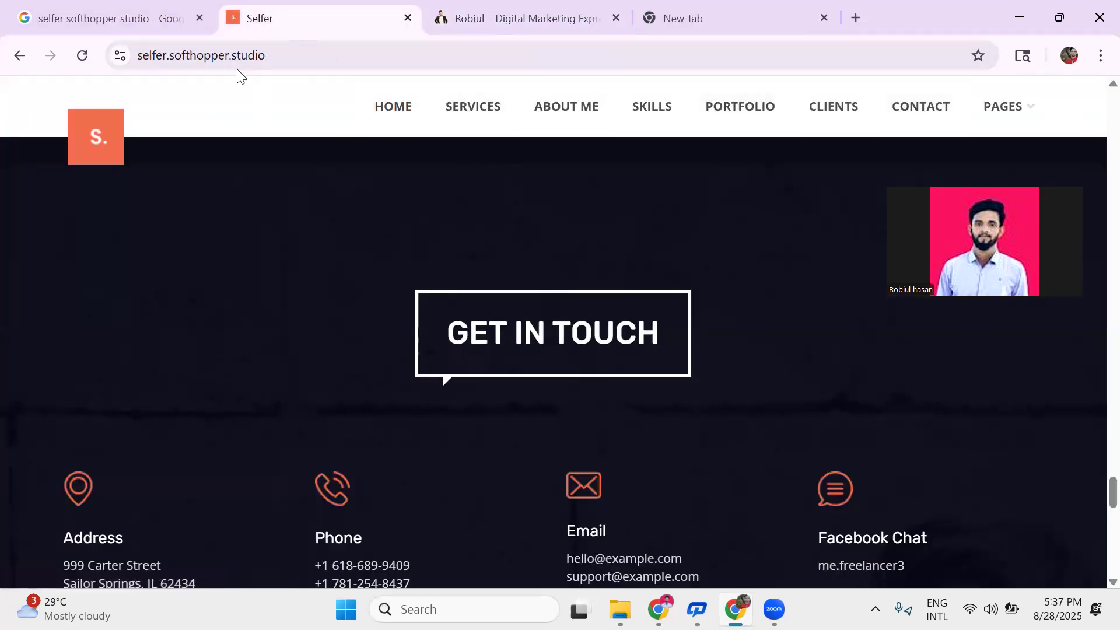
pyautogui.click(504, 18)
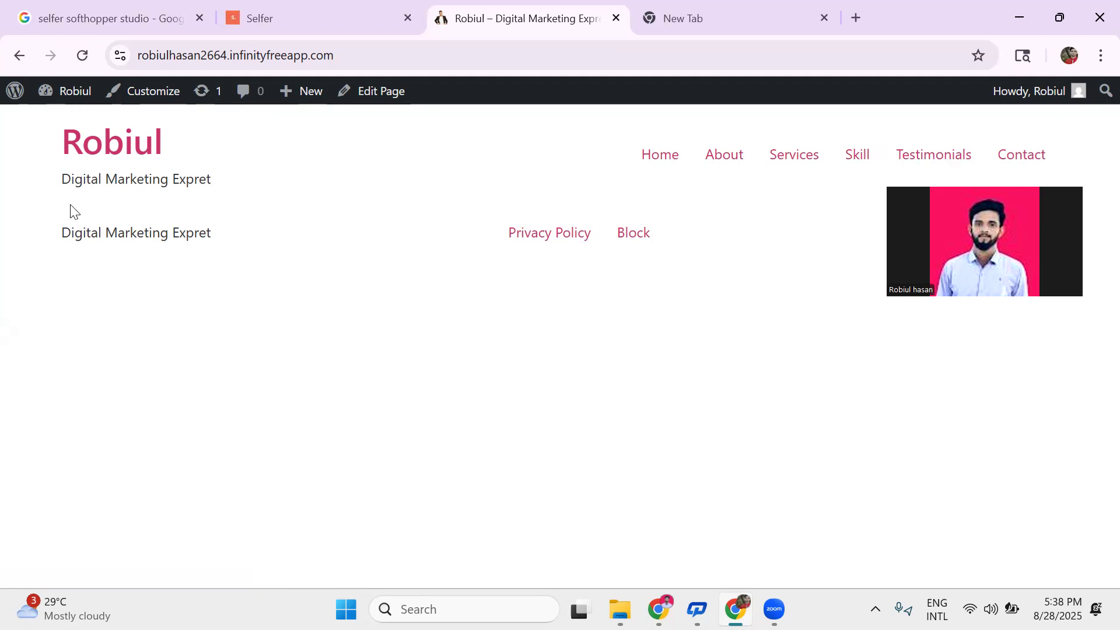
pyautogui.click(267, 18)
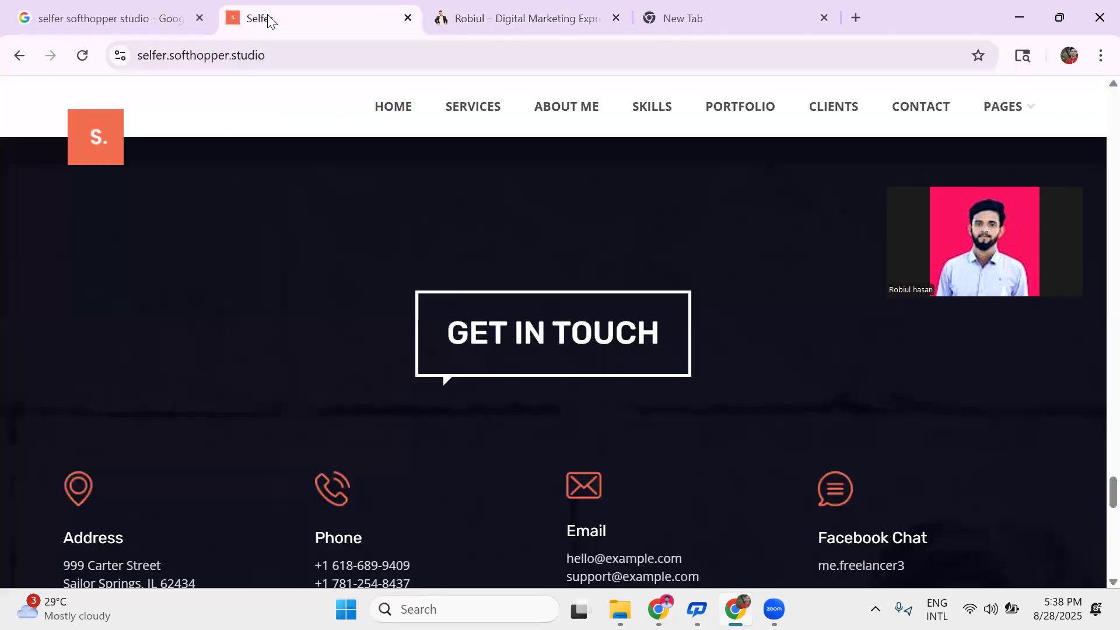
pyautogui.scroll(10, 537, 324)
pyautogui.scroll(10, 543, 324)
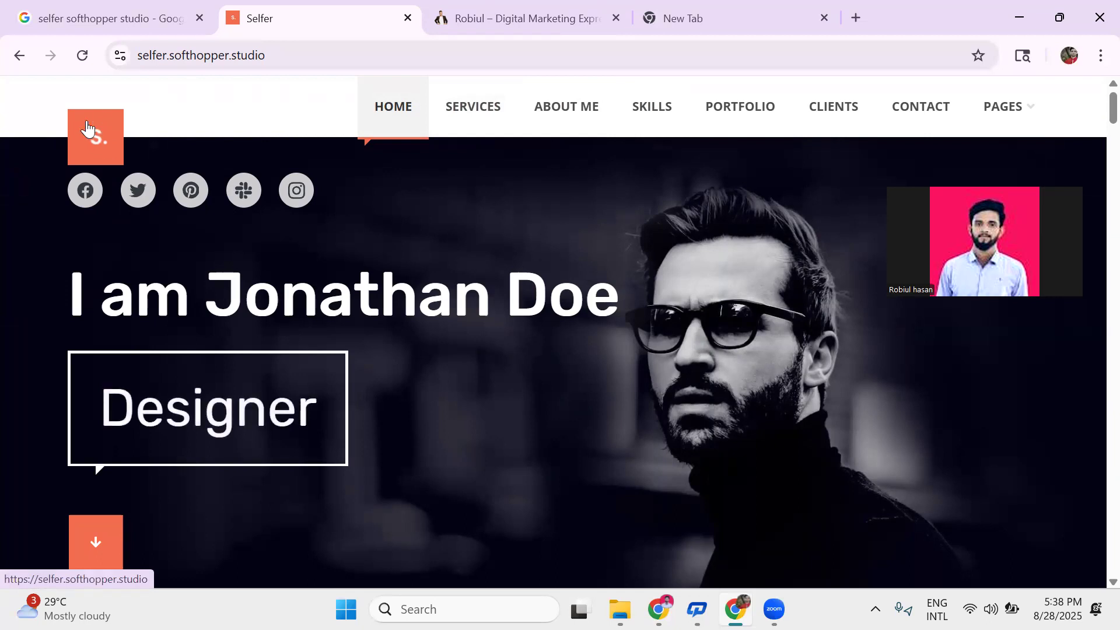
pyautogui.click(484, 16)
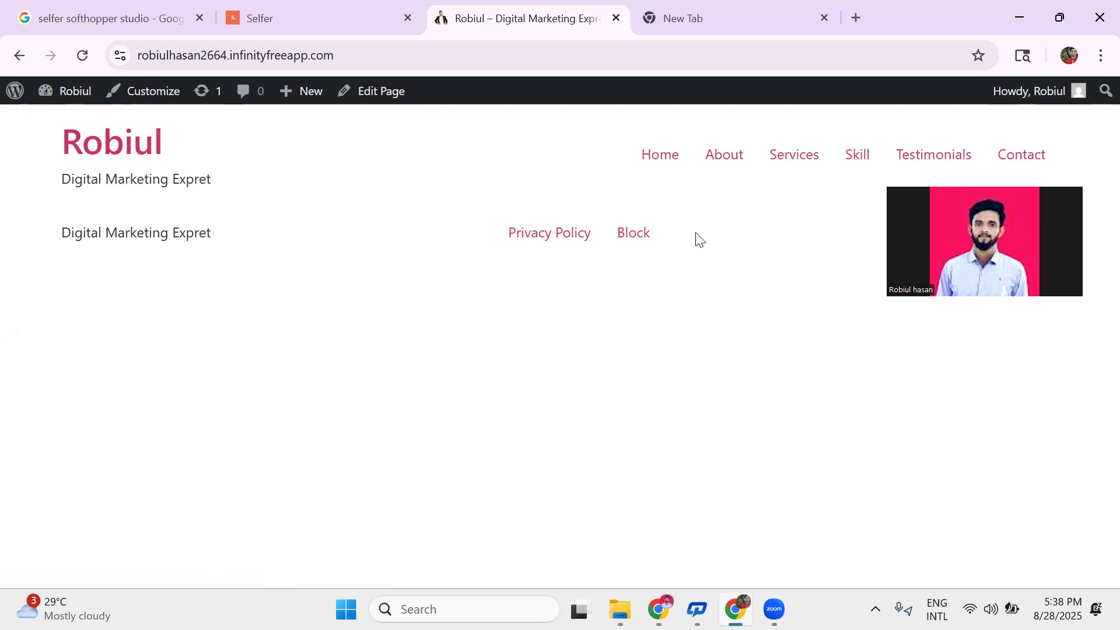
pyautogui.click(248, 18)
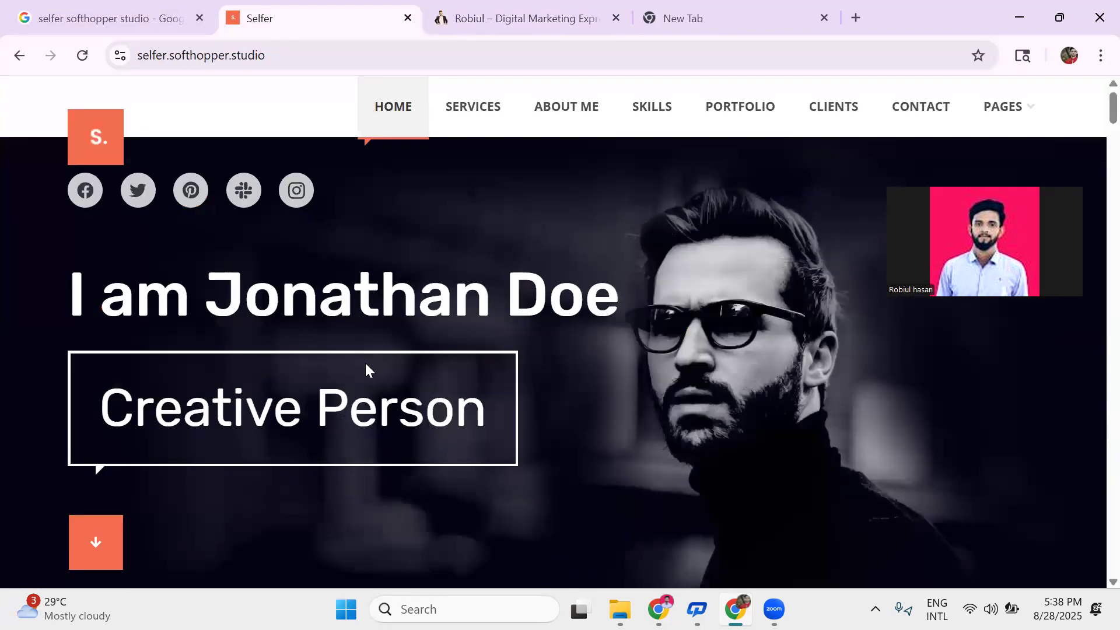
pyautogui.click(516, 21)
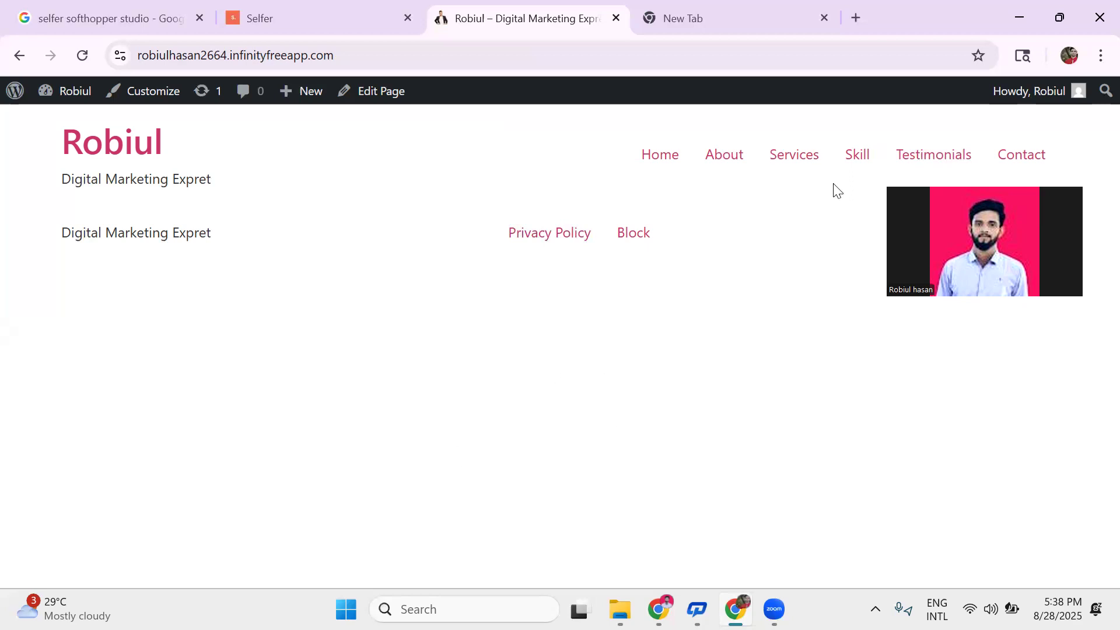